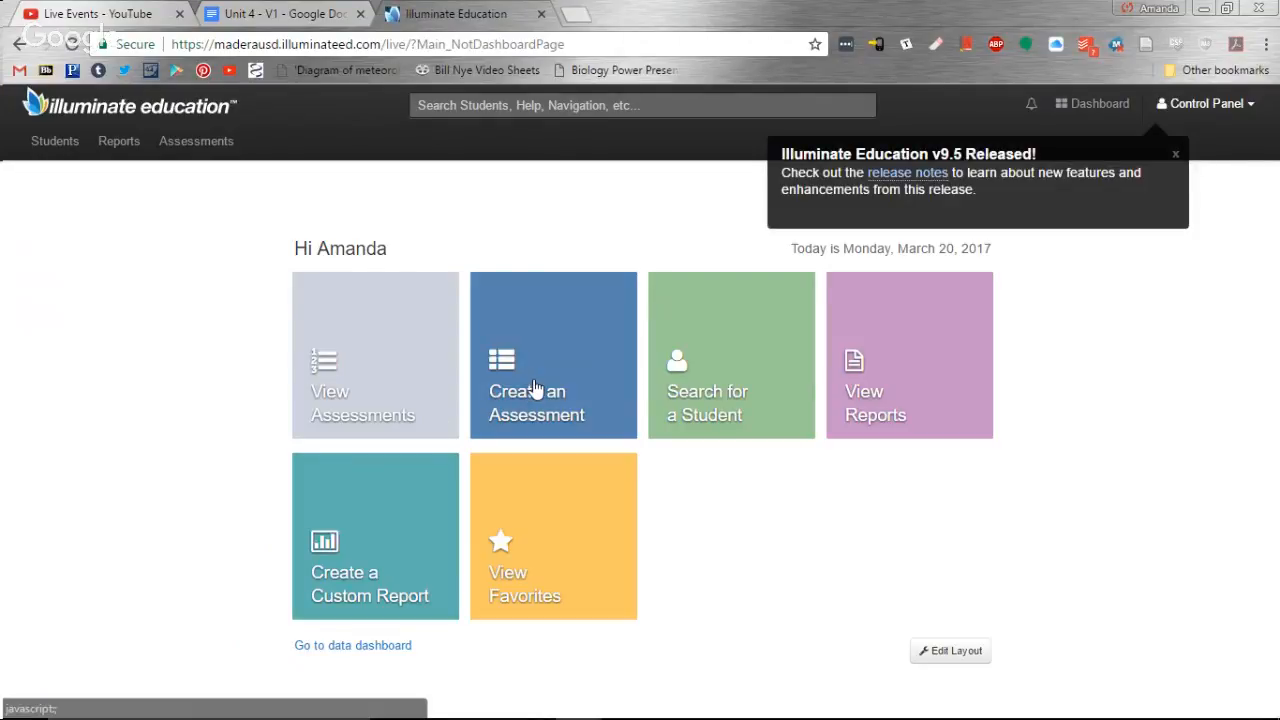
- Create a new Manual/Hybrid Assessment with 30 questions
{"action": "left_click", "coordinate": [535, 389]}
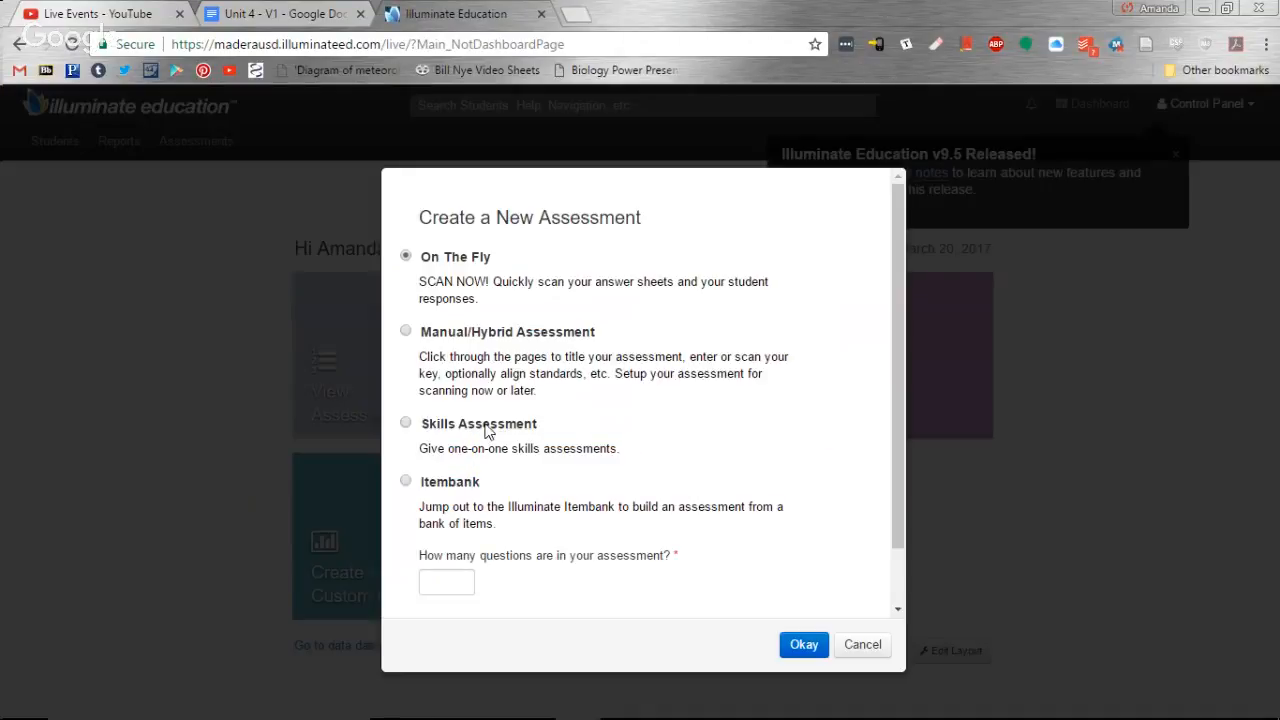
{"action": "left_click", "coordinate": [404, 334]}
{"action": "left_click", "coordinate": [454, 581]}
{"action": "type", "text": "30"}
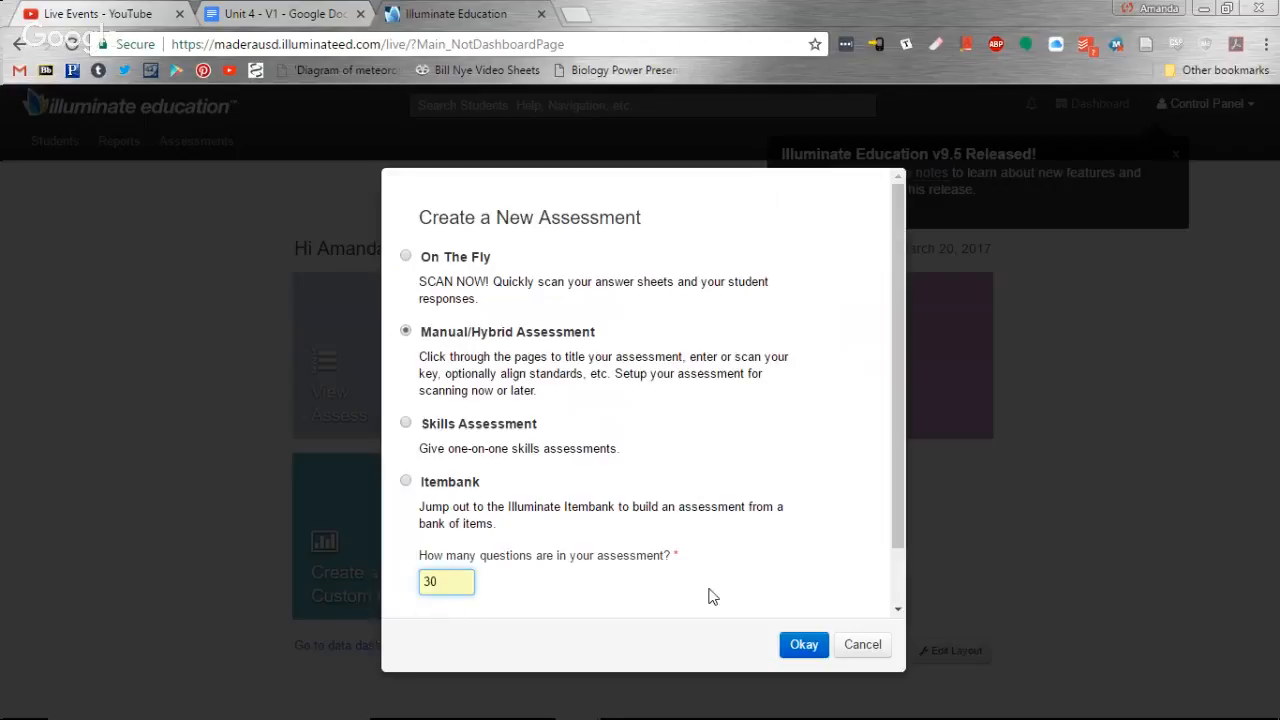
{"action": "left_click", "coordinate": [803, 645]}
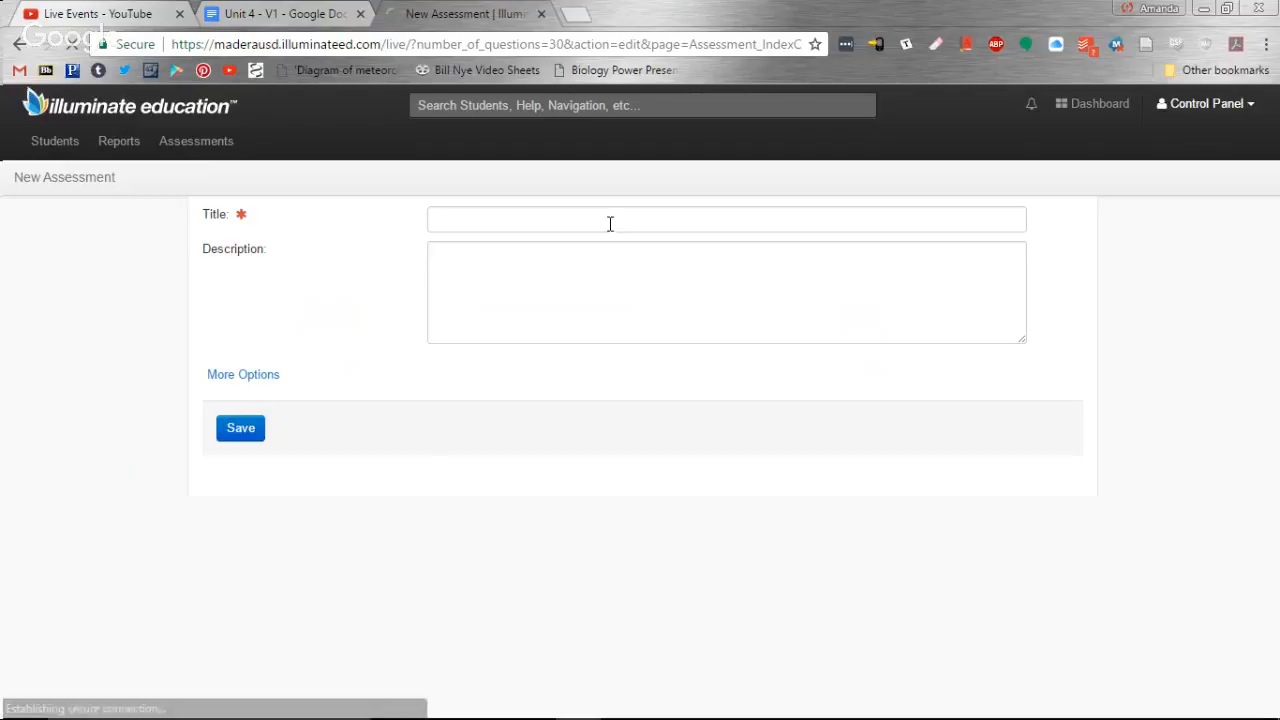
- Title the new assessment "Unit 4 Assessment" and save it
{"action": "left_click", "coordinate": [609, 222]}
{"action": "type", "text": "UN"}
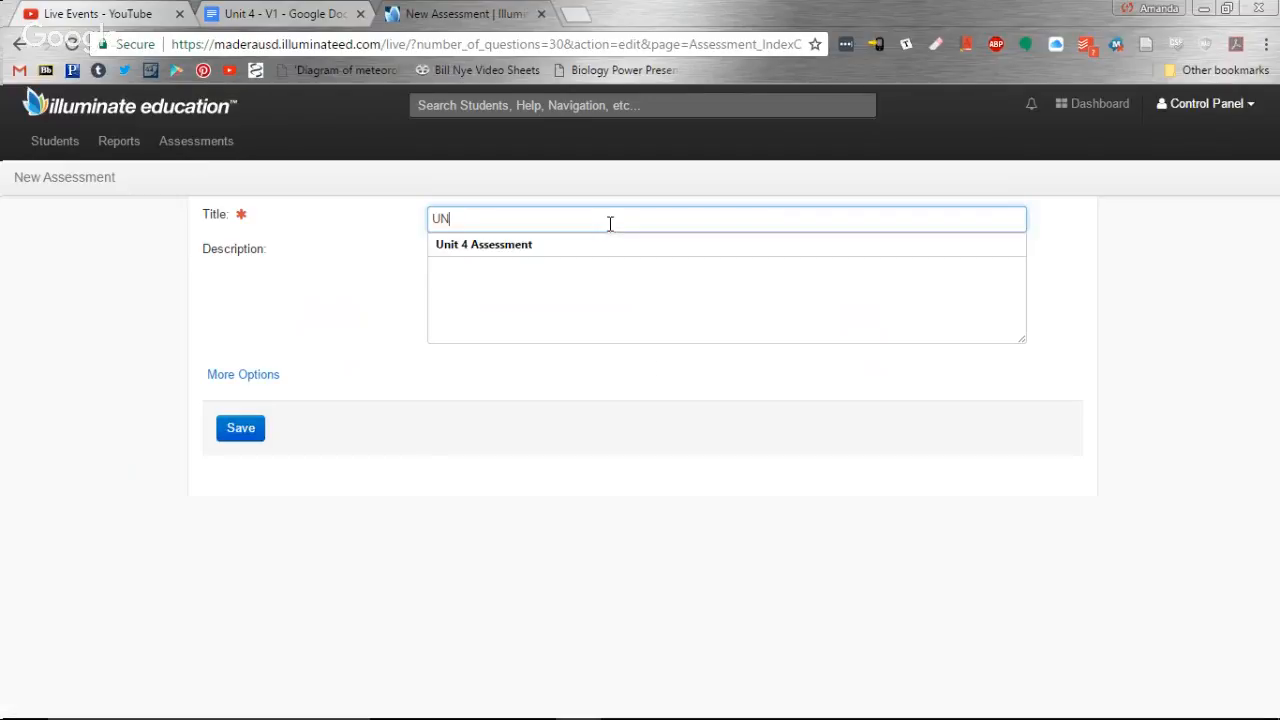
{"action": "left_click", "coordinate": [600, 246]}
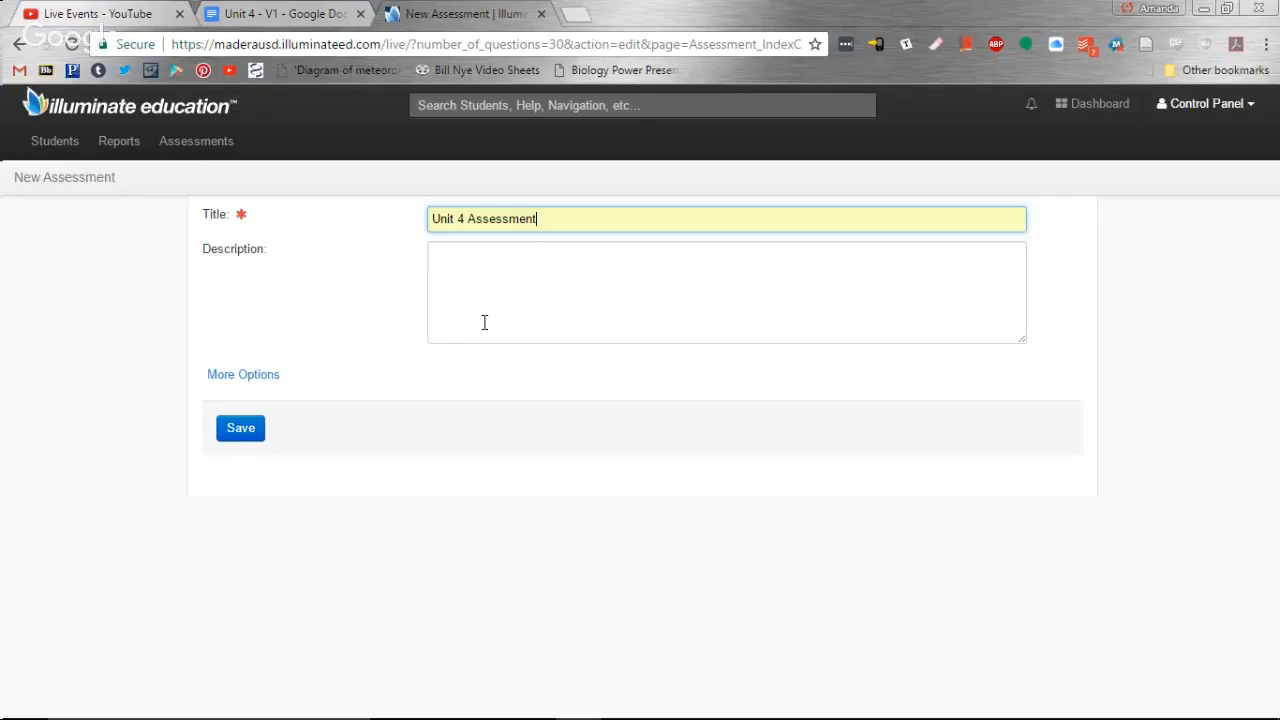
{"action": "left_click", "coordinate": [240, 434]}
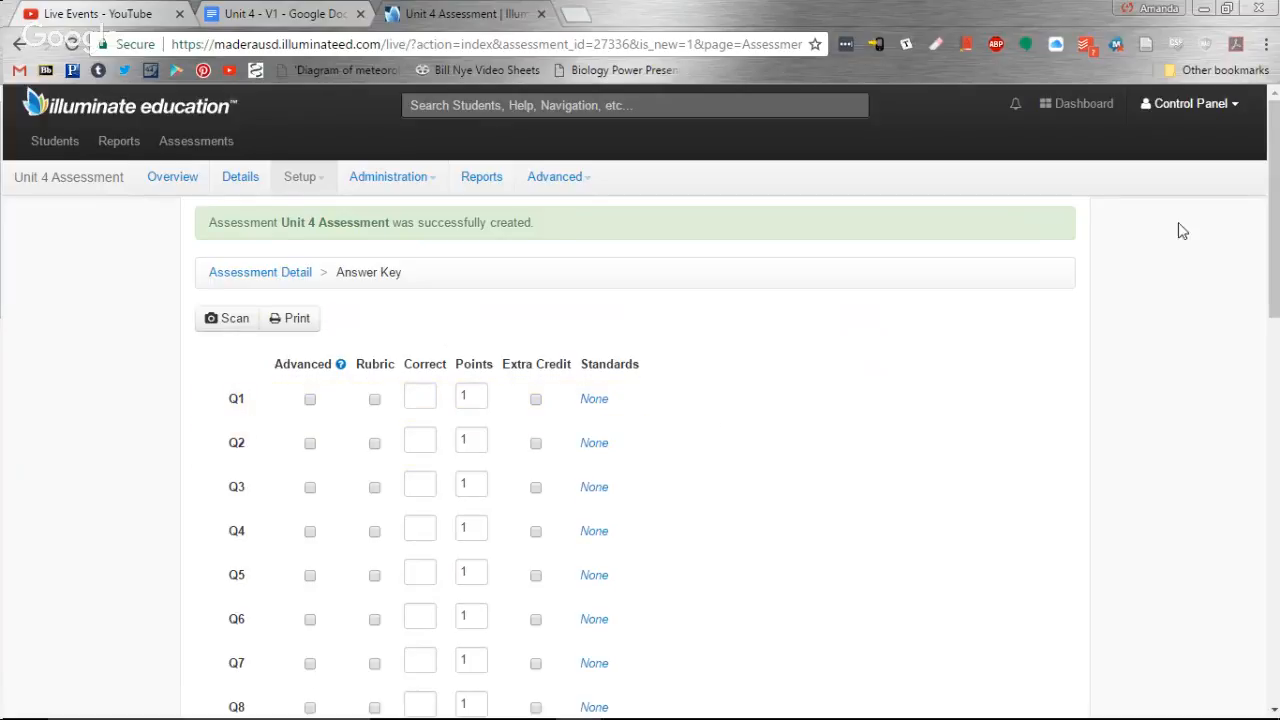
- Open Q1's standards and search the NGSS Disciplinary Core Idea Science (2013) standards for High School Life Sciences
{"action": "left_click", "coordinate": [593, 405]}
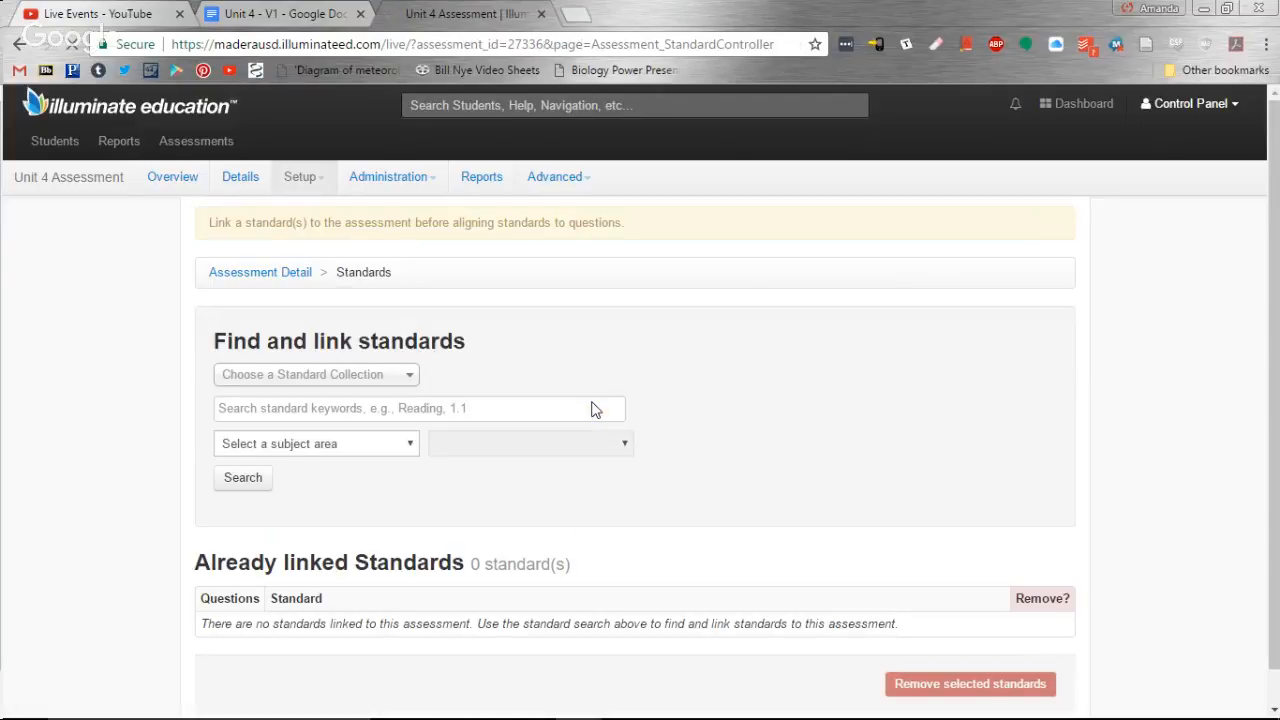
{"action": "left_click", "coordinate": [312, 450]}
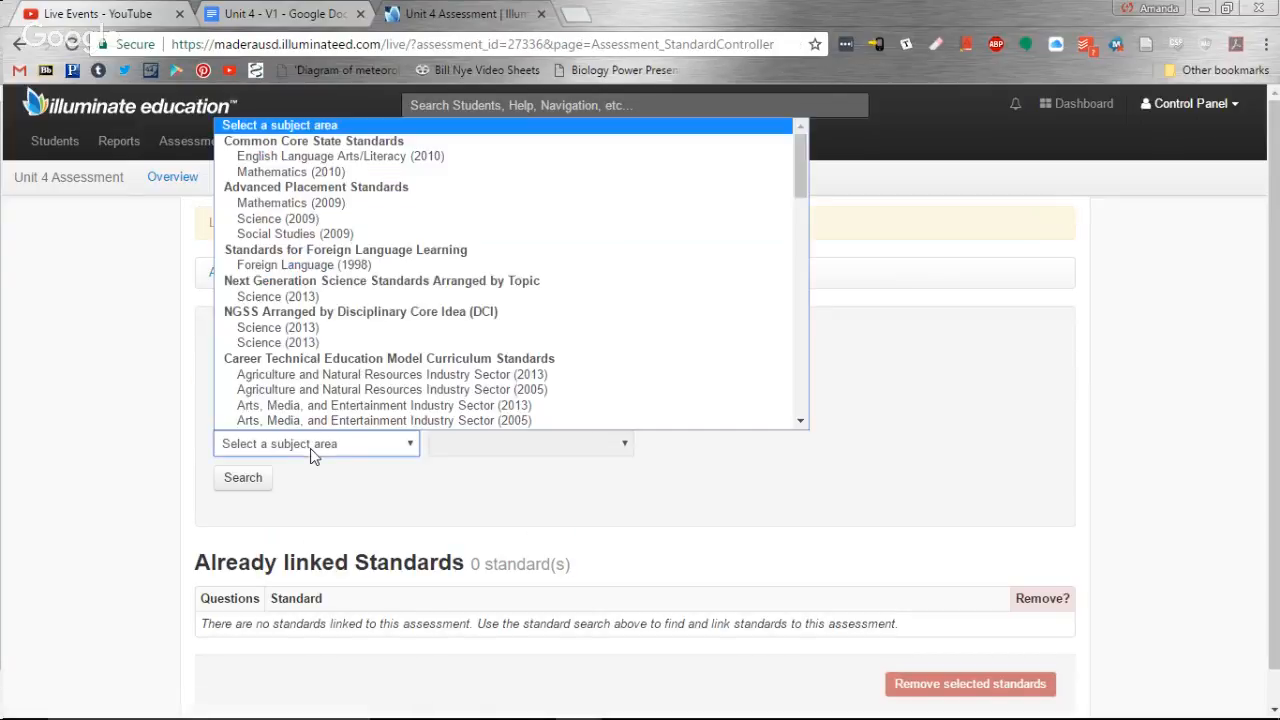
{"action": "left_click", "coordinate": [424, 330]}
{"action": "left_click", "coordinate": [487, 453]}
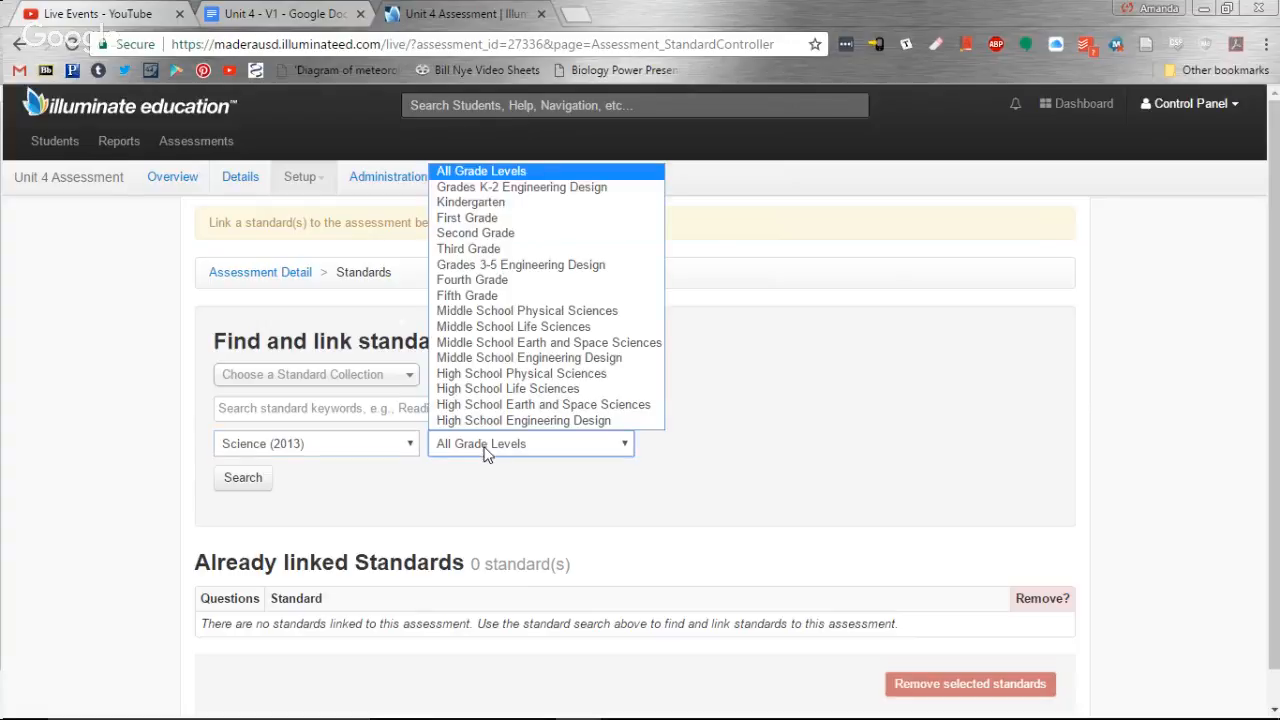
{"action": "left_click", "coordinate": [570, 390]}
{"action": "left_click", "coordinate": [245, 480]}
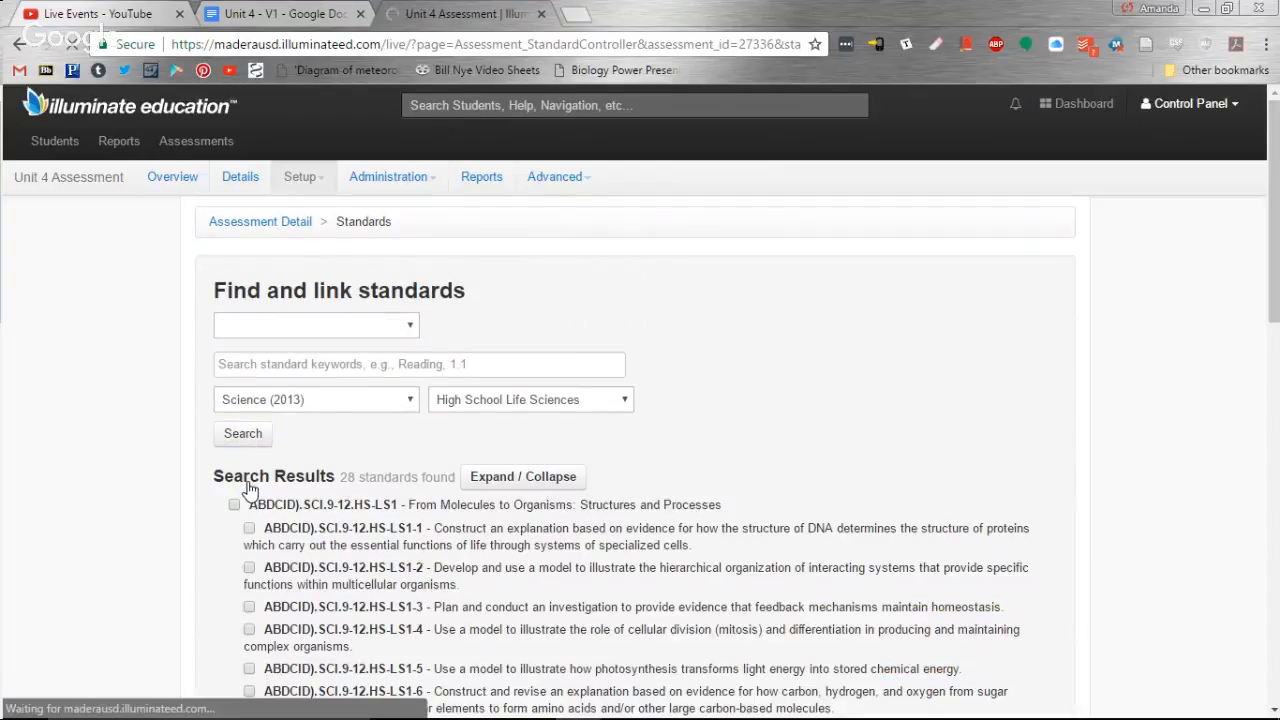
- Link standards HS-LS1-4, HS-LS3-1, HS-LS3-2 and HS-LS3-3 to the assessment
{"action": "left_click_drag", "start_coordinate": [1273, 252], "coordinate": [1272, 366]}
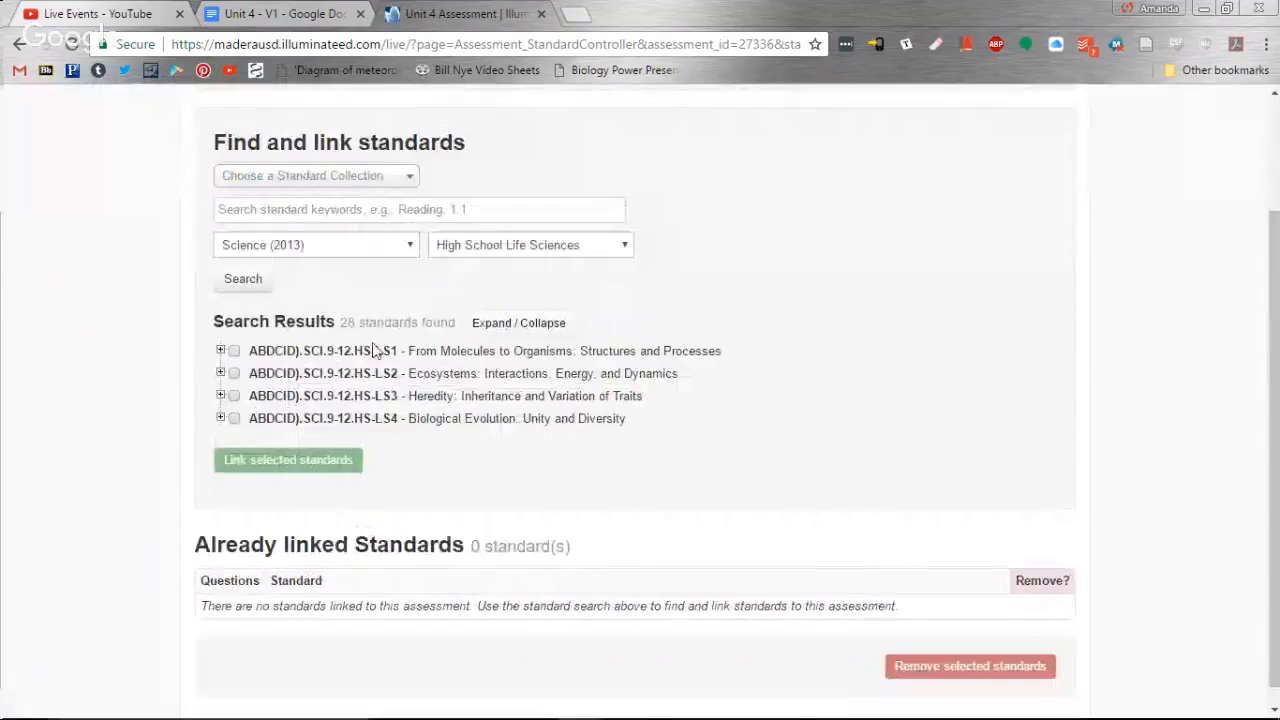
{"action": "left_click_drag", "start_coordinate": [354, 351], "coordinate": [396, 373]}
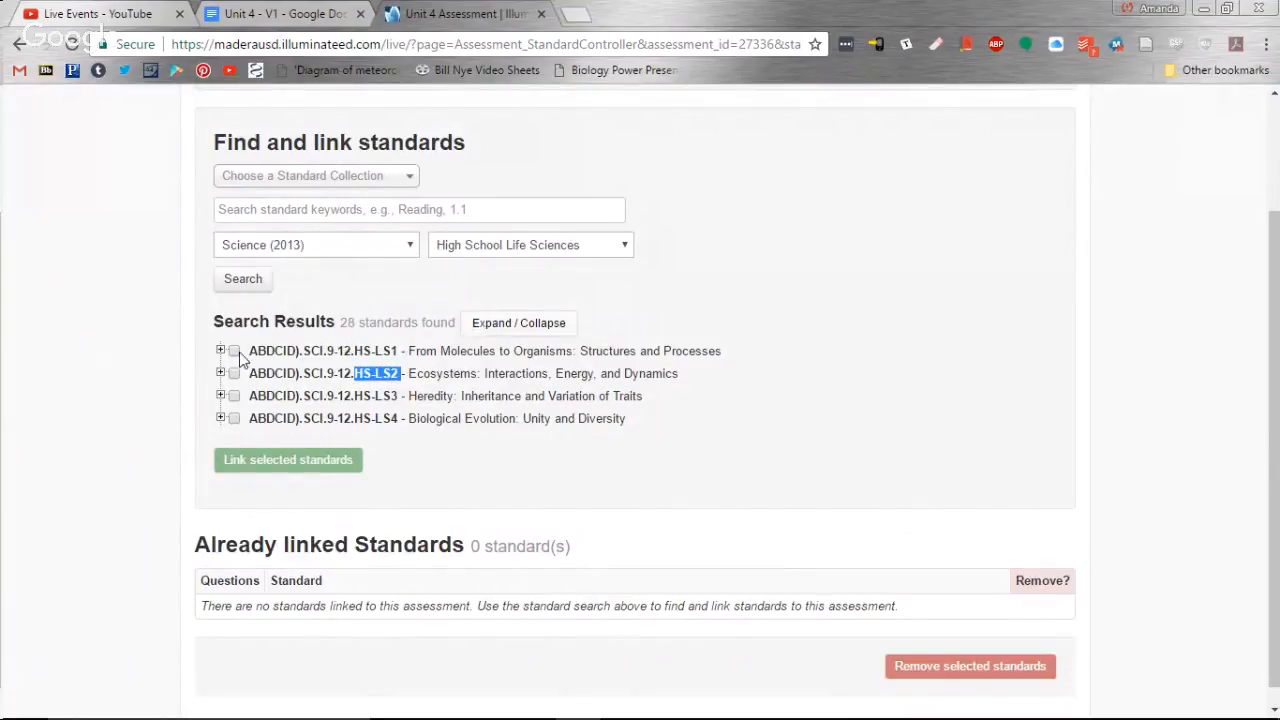
{"action": "left_click", "coordinate": [166, 357]}
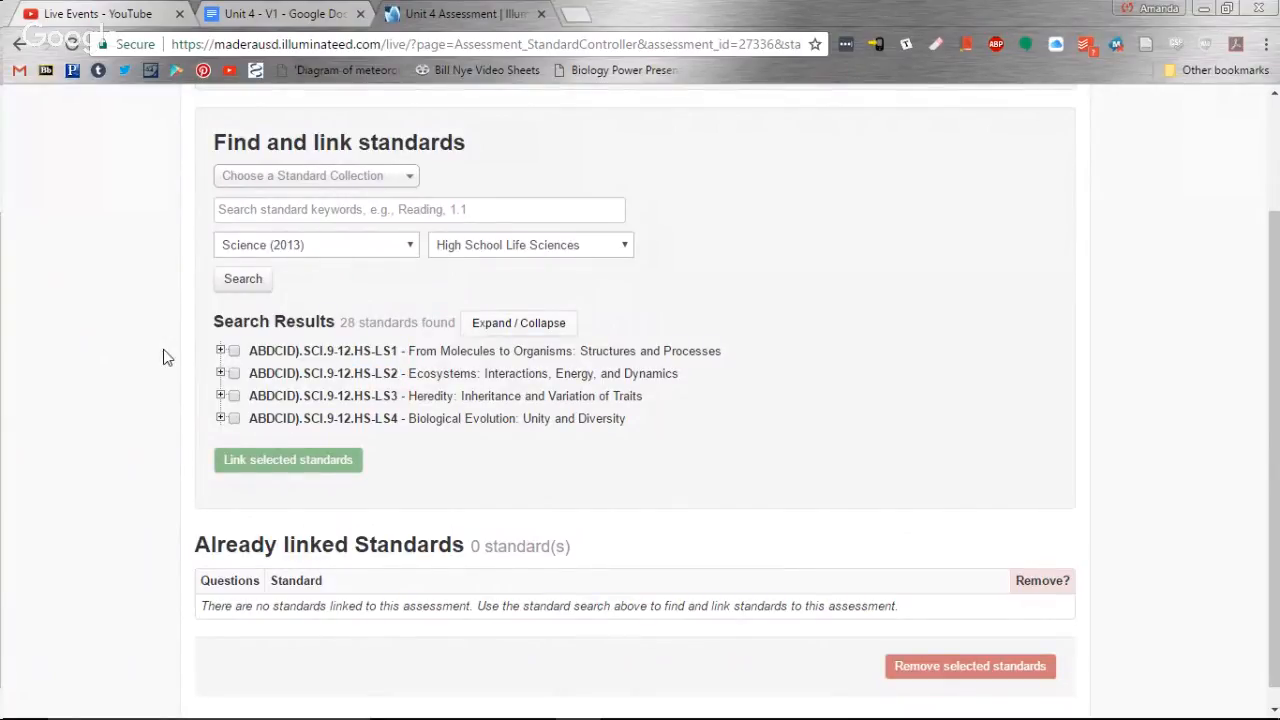
{"action": "left_click", "coordinate": [220, 351]}
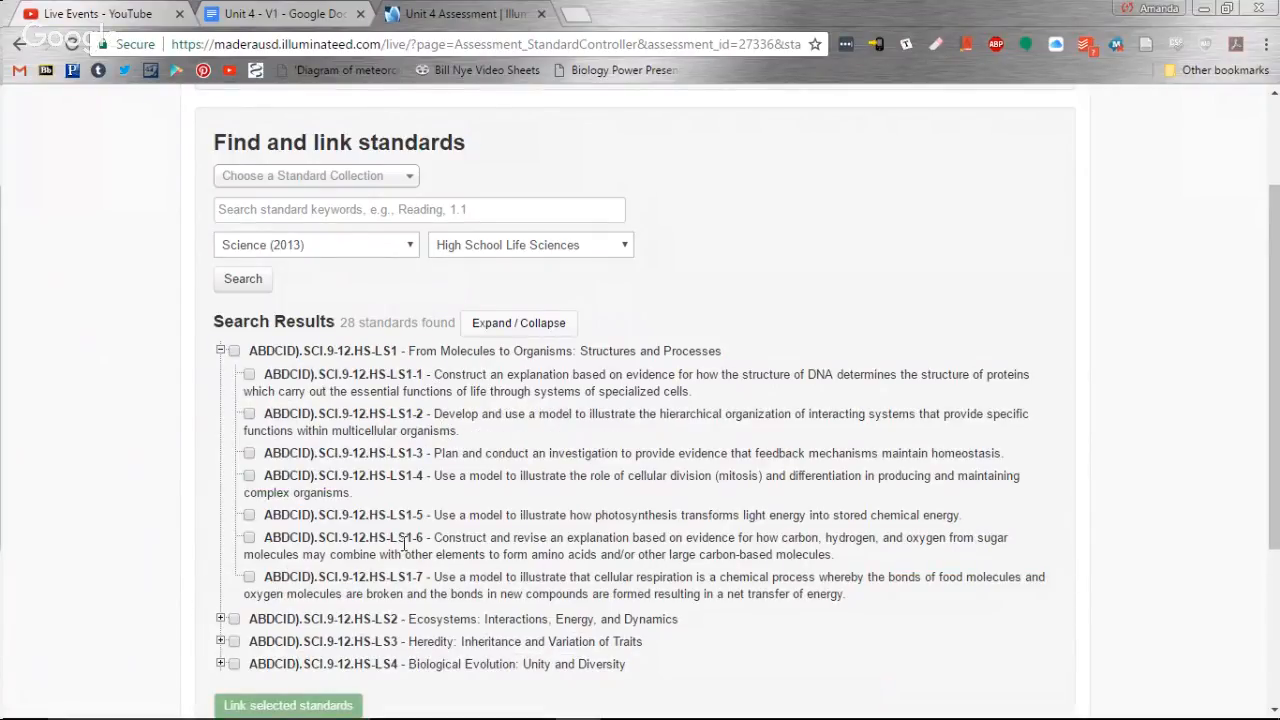
{"action": "left_click", "coordinate": [219, 642]}
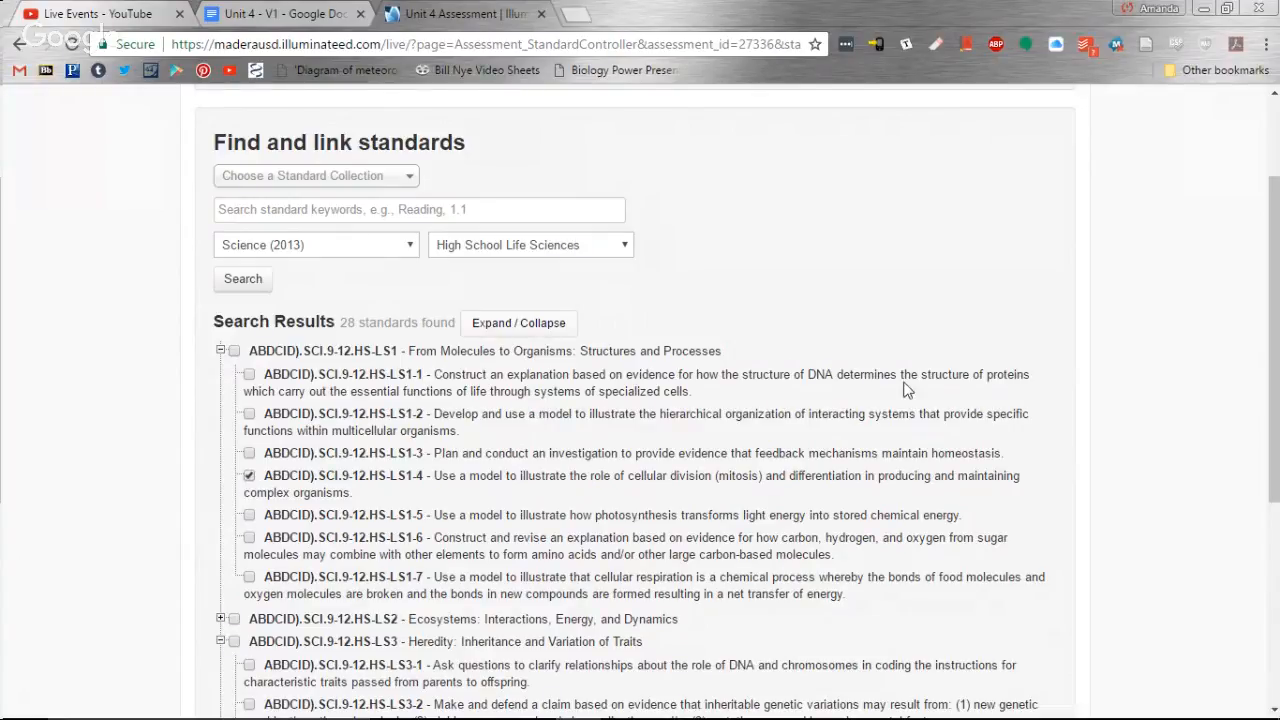
{"action": "left_click_drag", "start_coordinate": [1278, 320], "coordinate": [1268, 455]}
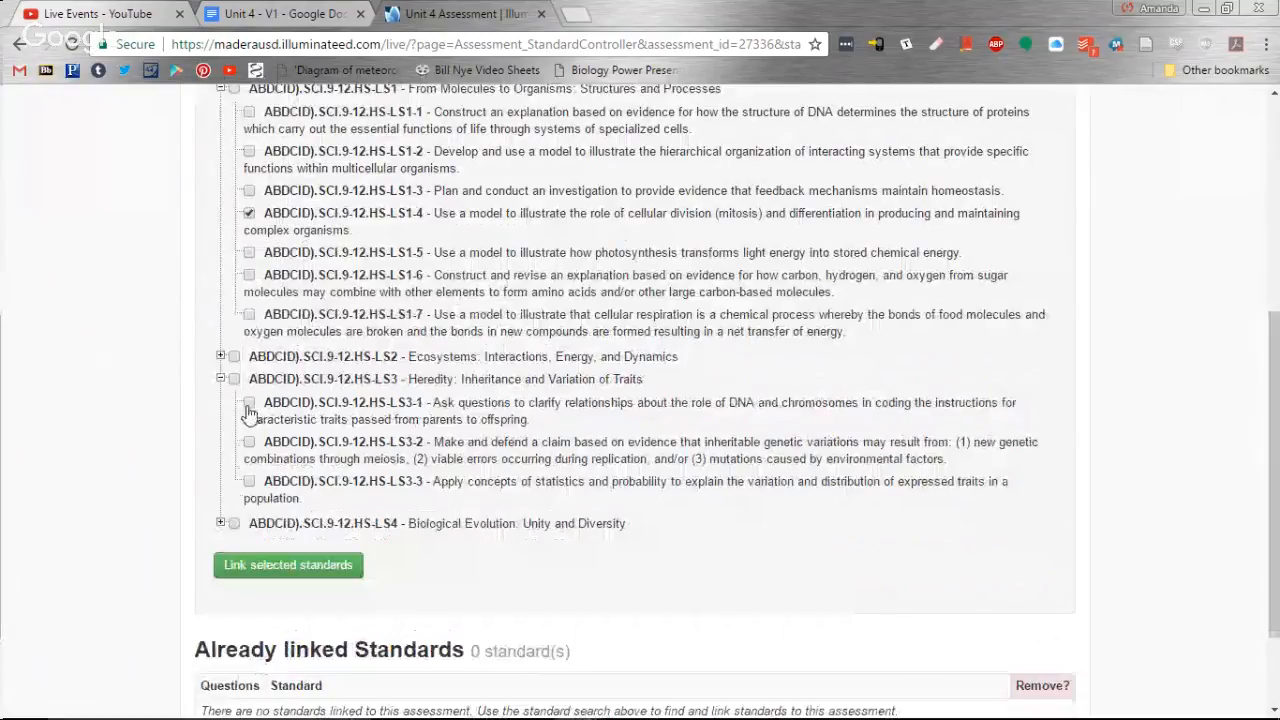
{"action": "left_click", "coordinate": [249, 403]}
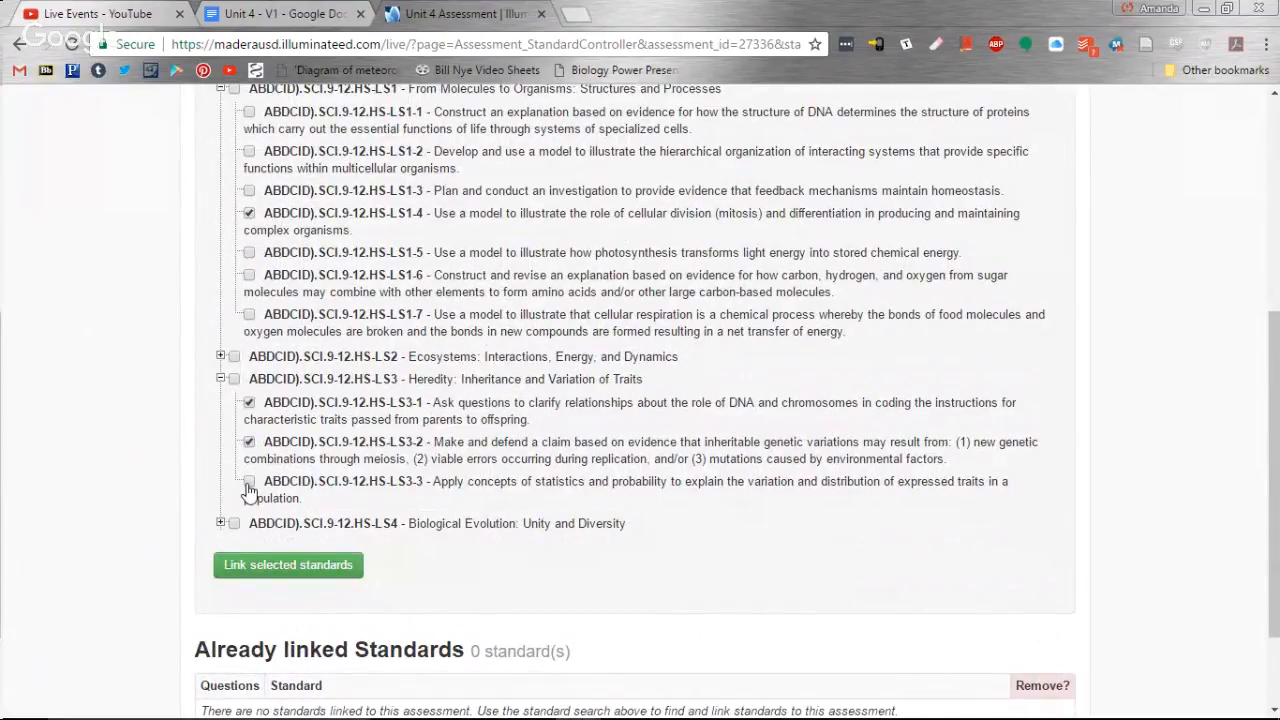
{"action": "left_click", "coordinate": [273, 572]}
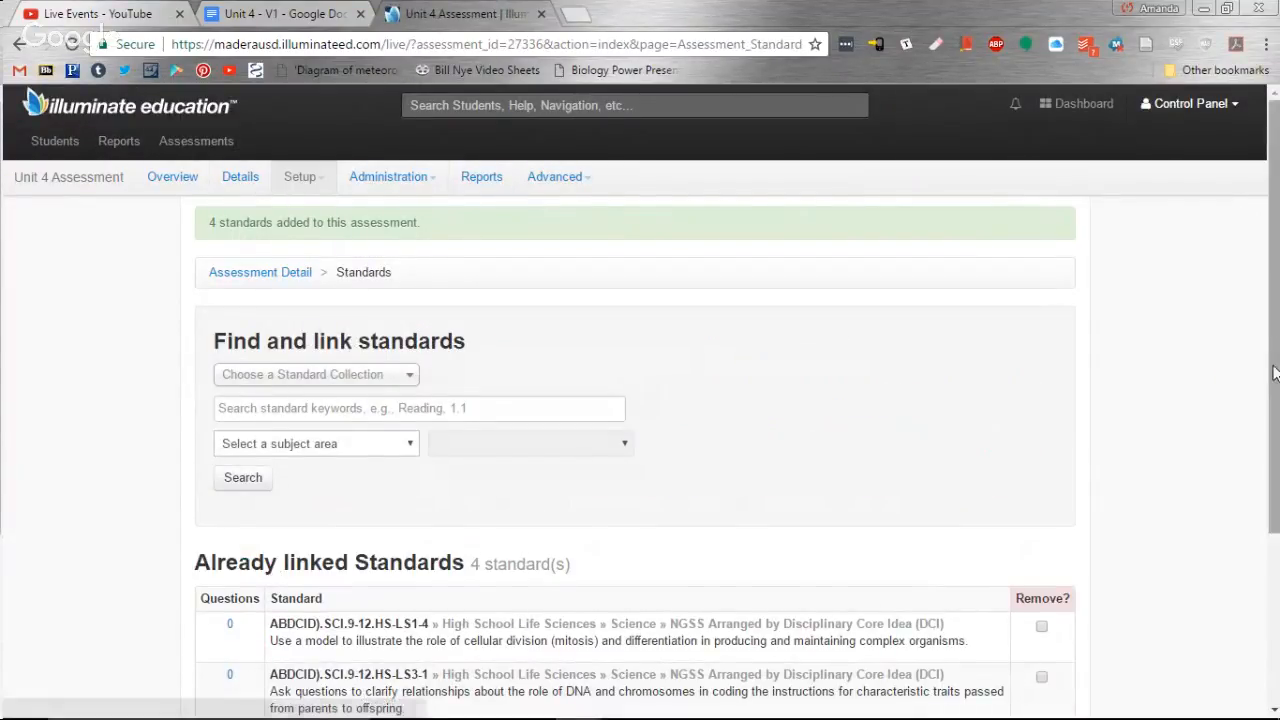
- Review the list of linked standards and return to the assessment's answer key
{"action": "left_click_drag", "start_coordinate": [1278, 320], "coordinate": [1278, 519]}
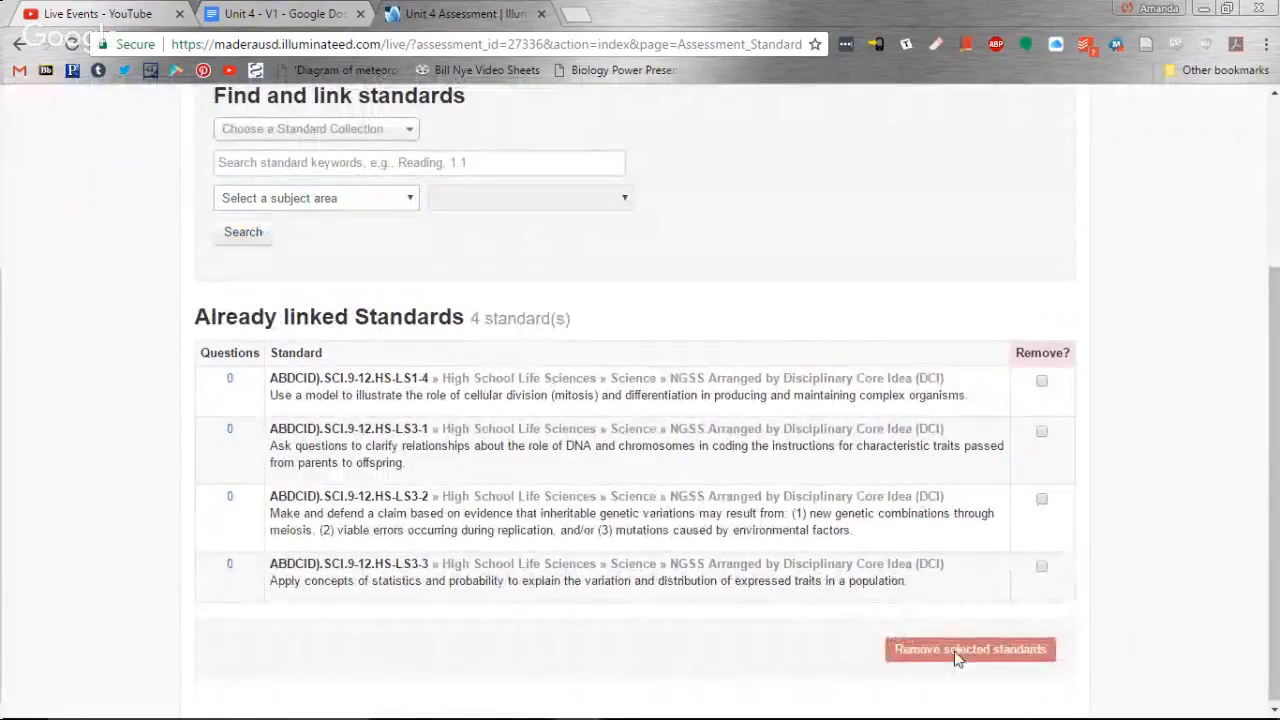
{"action": "left_click_drag", "start_coordinate": [1278, 349], "coordinate": [1278, 351]}
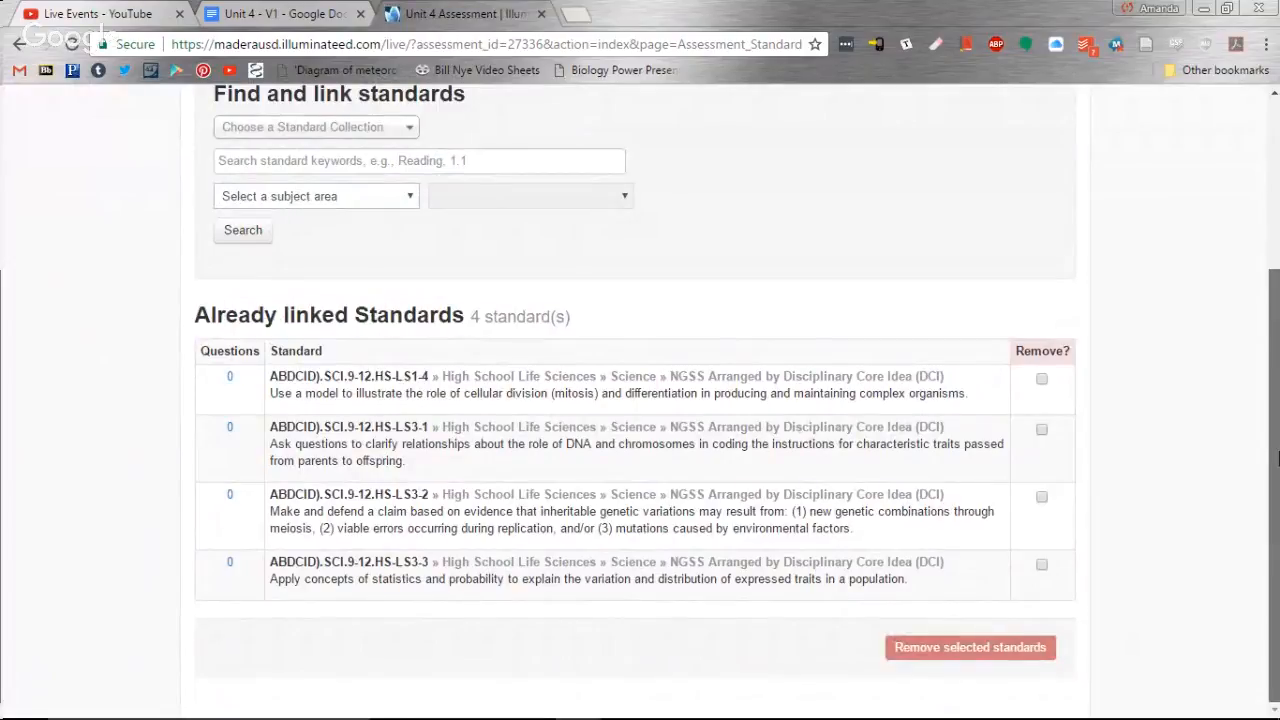
{"action": "left_click_drag", "start_coordinate": [1278, 458], "coordinate": [1235, 285]}
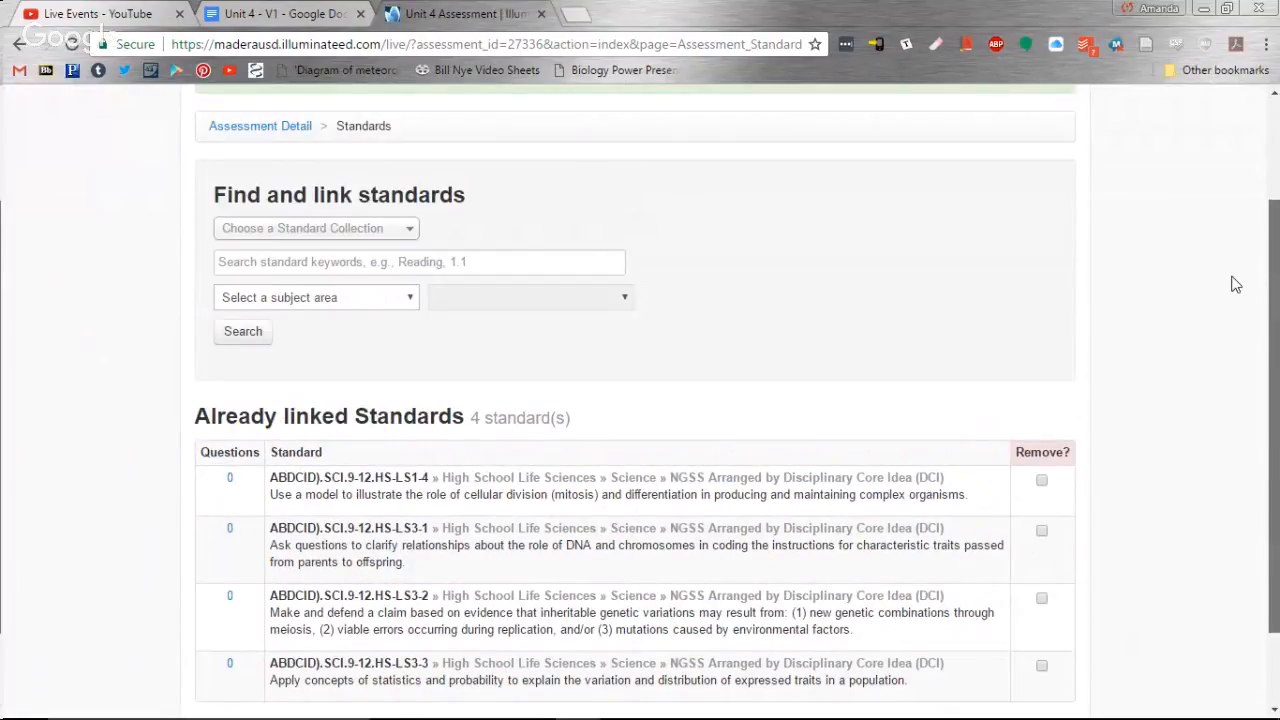
{"action": "scroll", "coordinate": [1235, 285], "scroll_direction": "up", "scroll_amount": 2}
{"action": "left_click", "coordinate": [306, 172]}
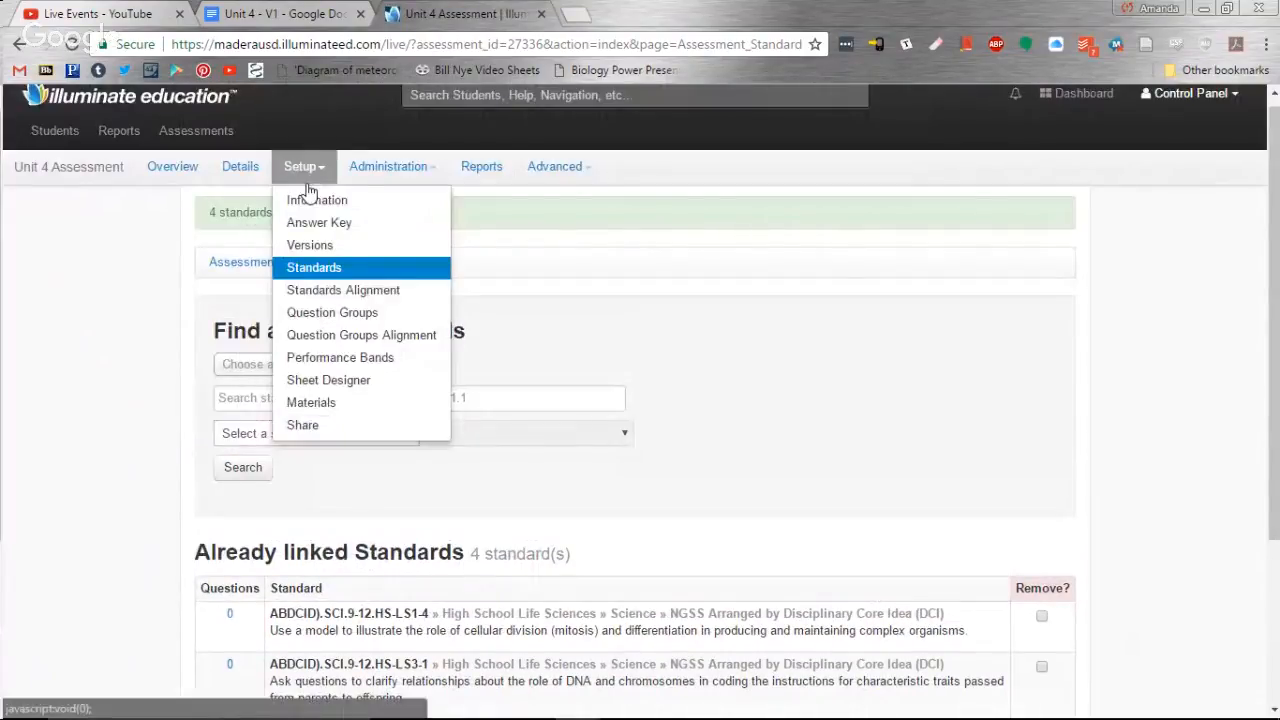
{"action": "left_click", "coordinate": [321, 226]}
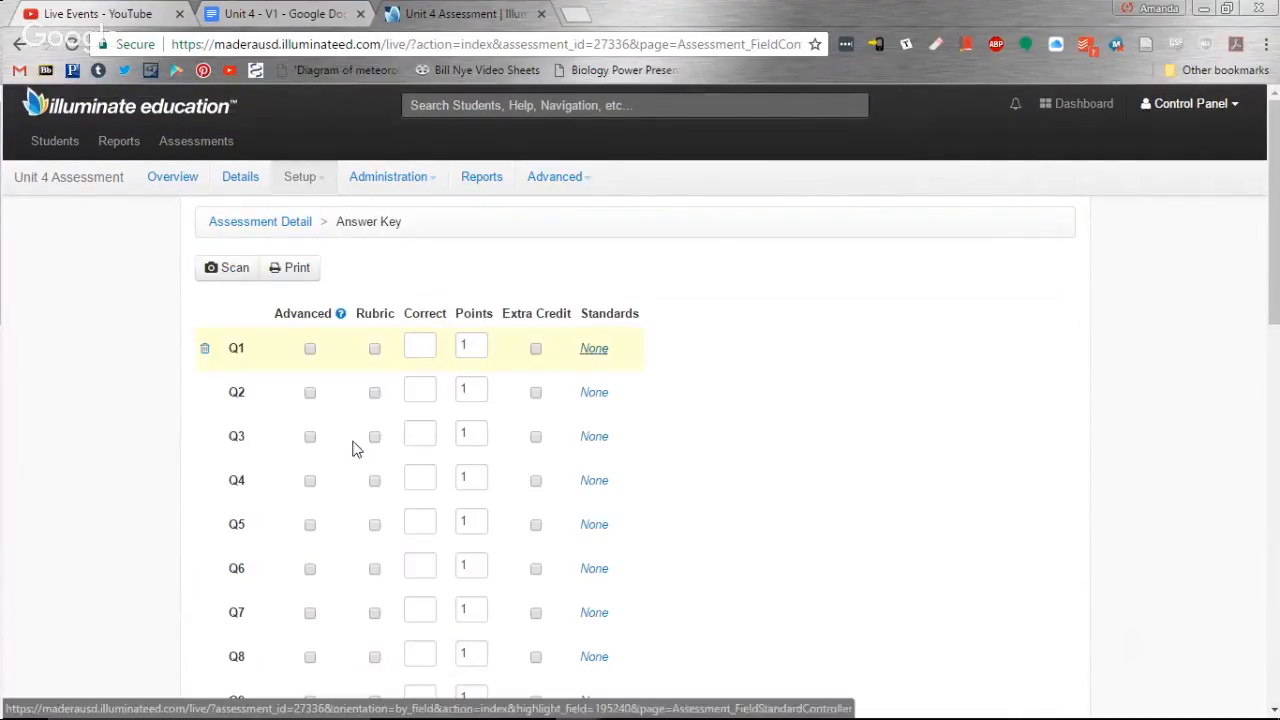
- Switch to the Google Sheets window with the "Unit 4 Answer Key and Standards" spreadsheet
{"action": "mouse_move", "coordinate": [341, 716]}
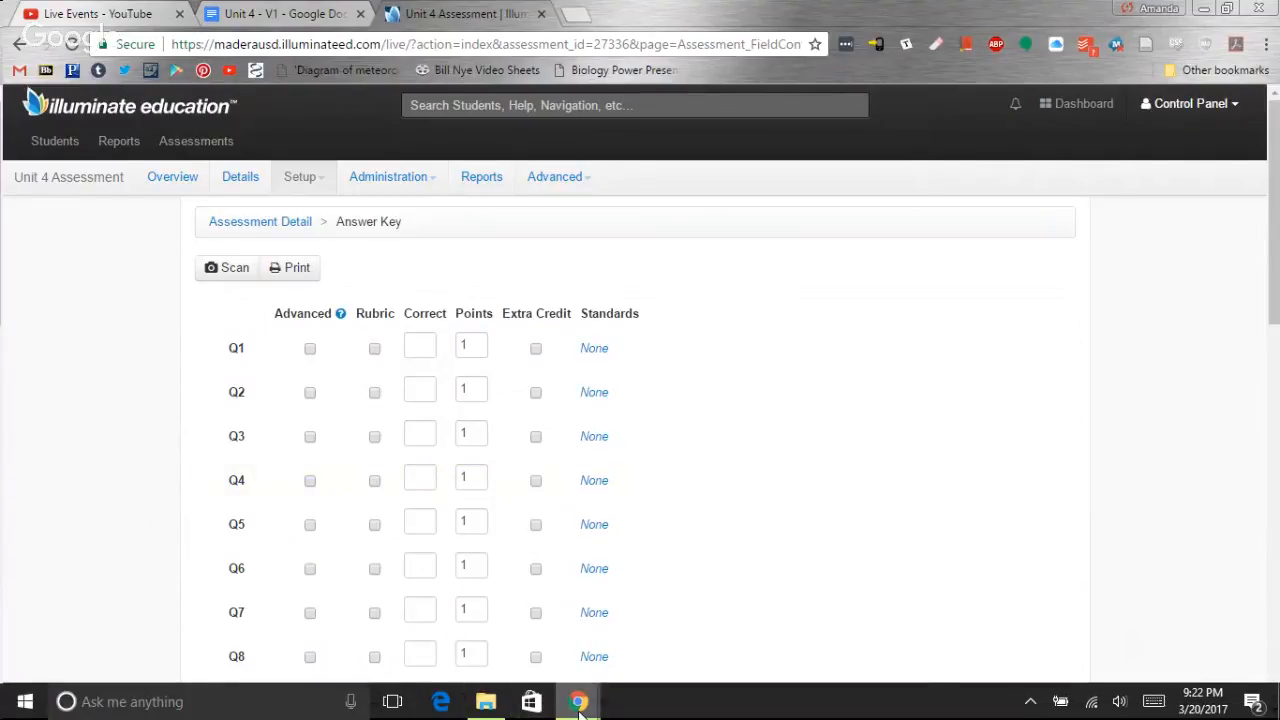
{"action": "mouse_move", "coordinate": [579, 705]}
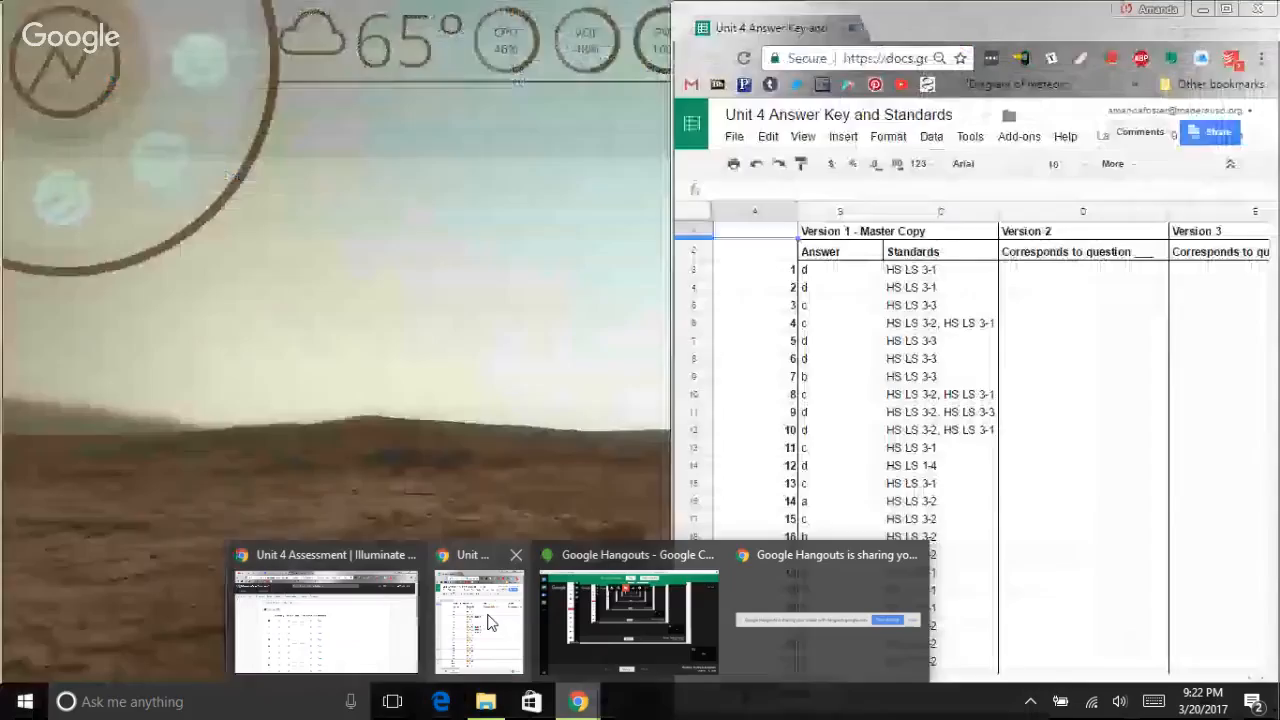
{"action": "left_click", "coordinate": [490, 622]}
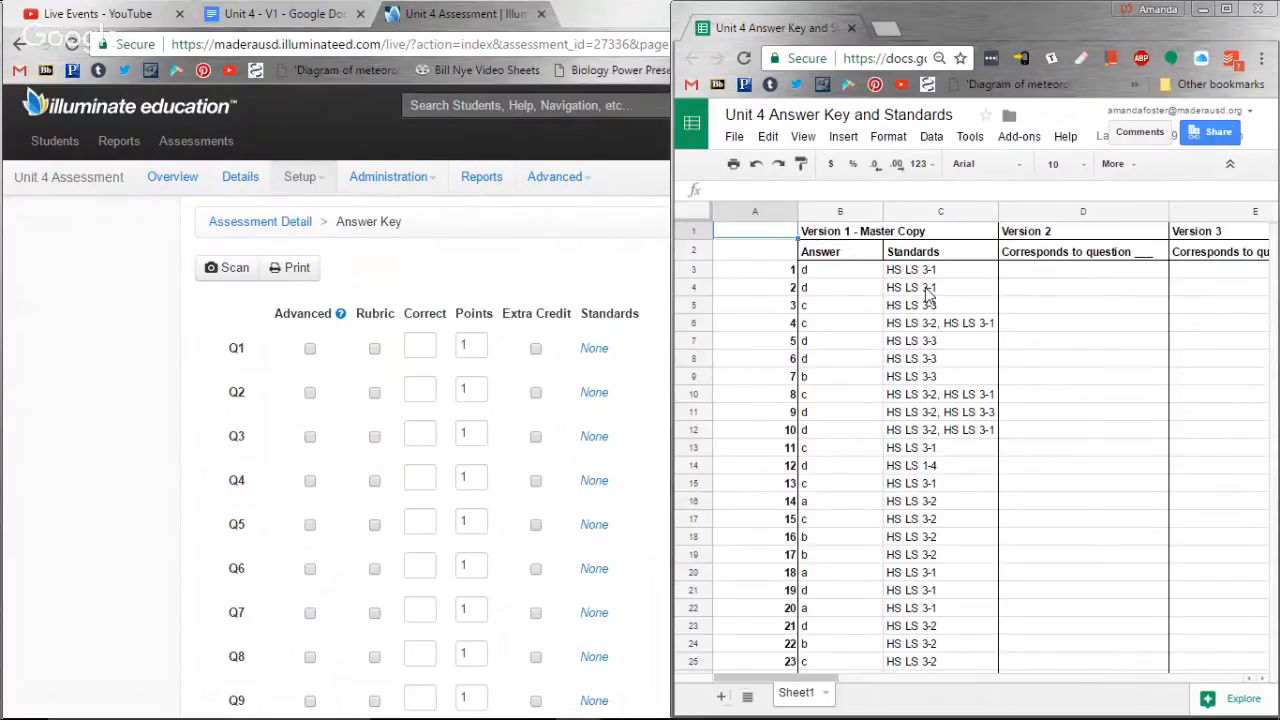
- Arrange the assessment window side by side with the answer key spreadsheet, giving the assessment about two thirds of the screen width
{"action": "left_click", "coordinate": [431, 275]}
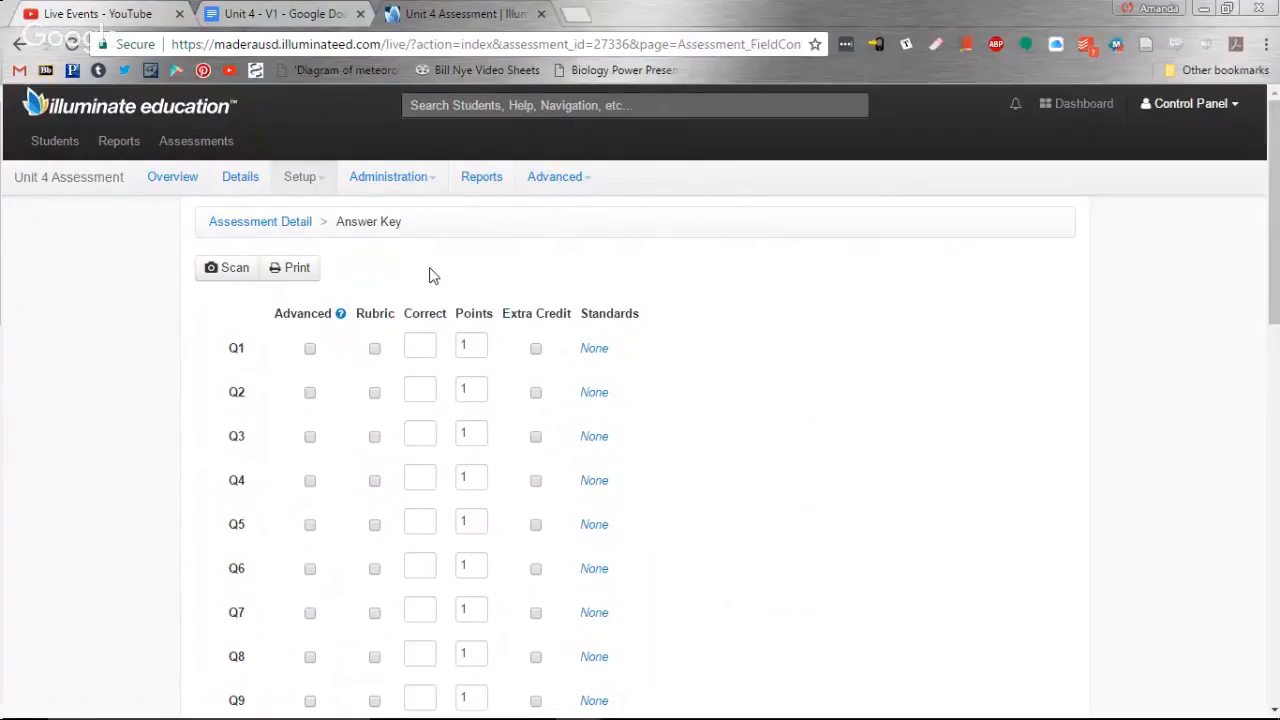
{"action": "left_click", "coordinate": [1230, 9]}
{"action": "left_click_drag", "start_coordinate": [788, 4], "coordinate": [464, 3]}
{"action": "left_click_drag", "start_coordinate": [778, 14], "coordinate": [166, 2]}
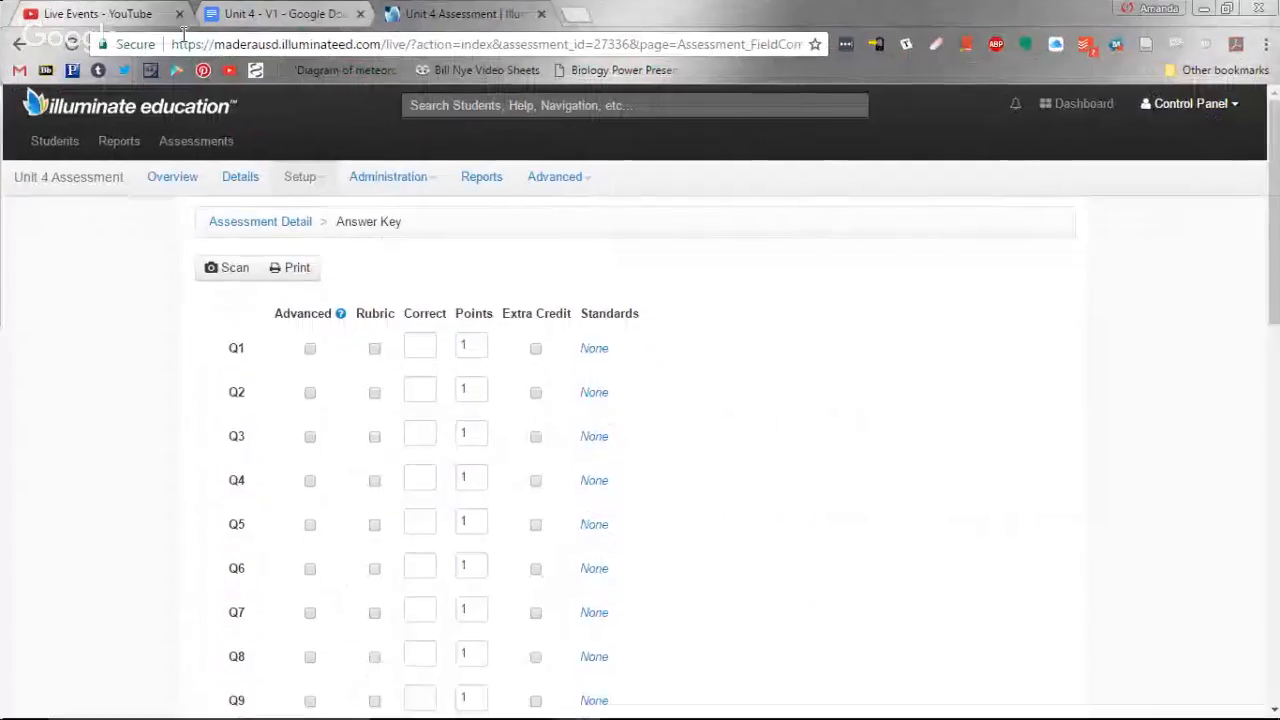
{"action": "left_click_drag", "start_coordinate": [672, 6], "coordinate": [130, 30]}
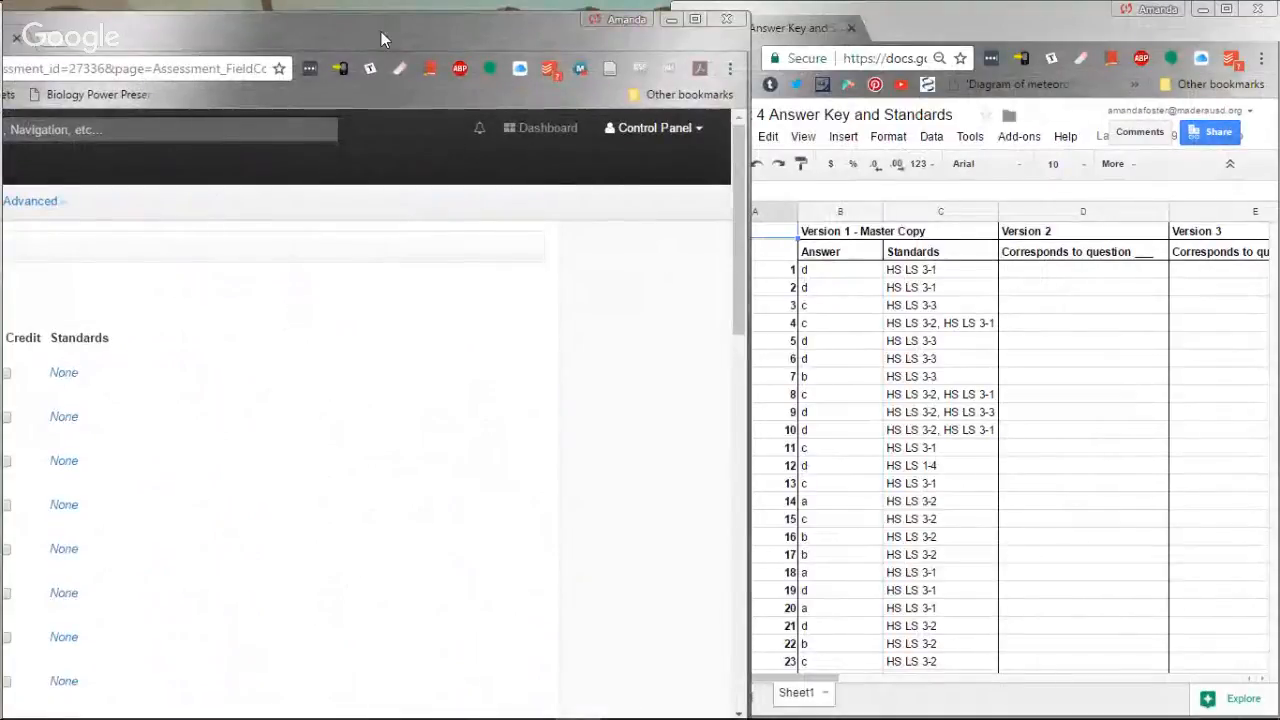
{"action": "left_click_drag", "start_coordinate": [381, 31], "coordinate": [308, 8]}
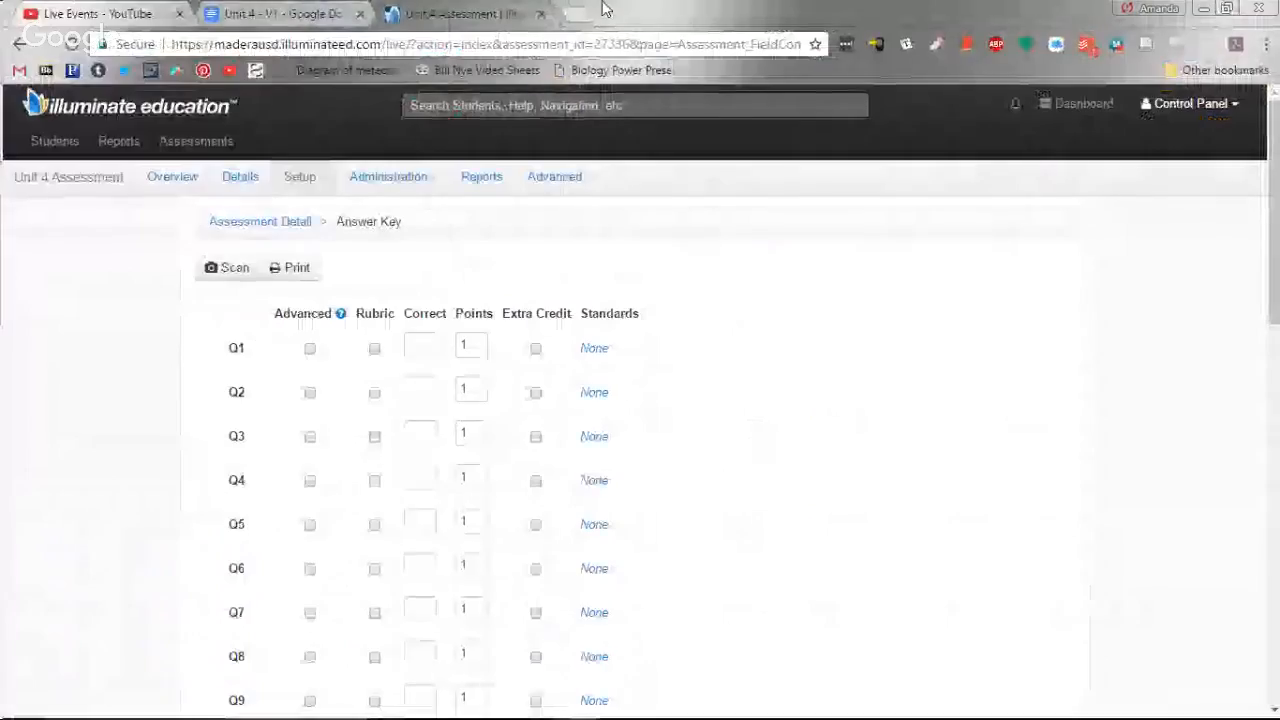
{"action": "left_click_drag", "start_coordinate": [606, 8], "coordinate": [3, 127]}
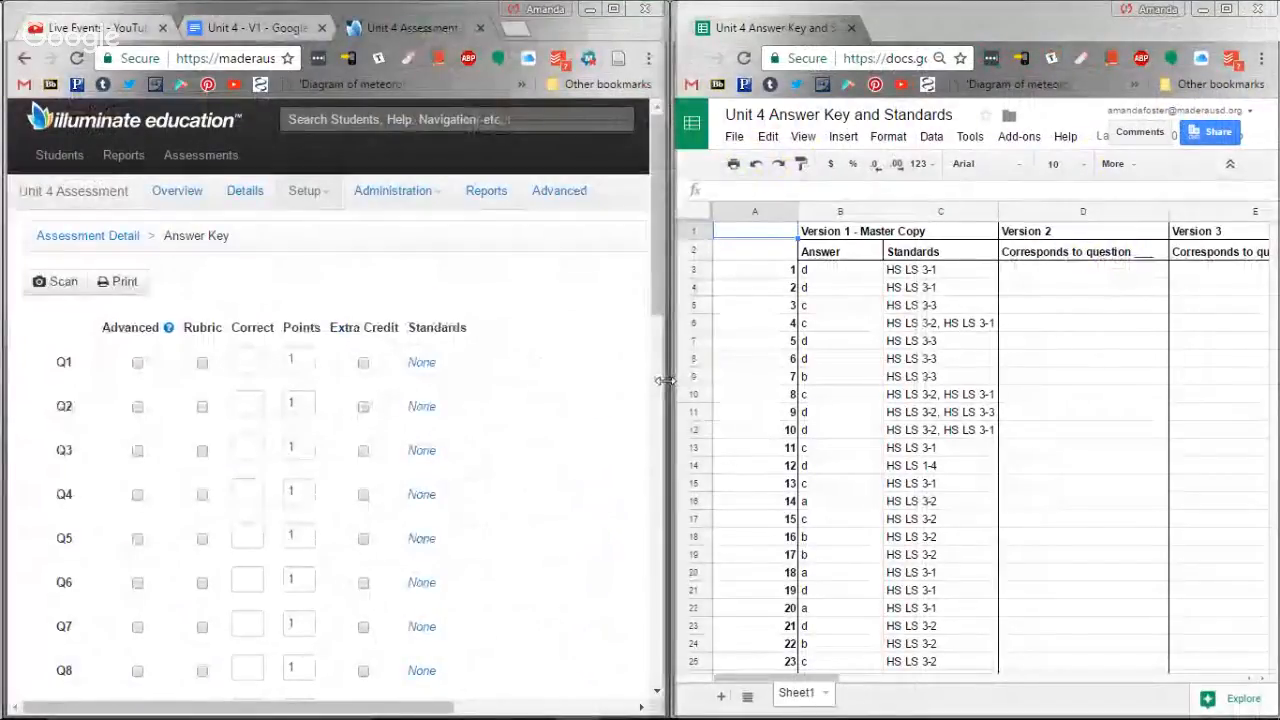
{"action": "left_click_drag", "start_coordinate": [664, 380], "coordinate": [866, 390]}
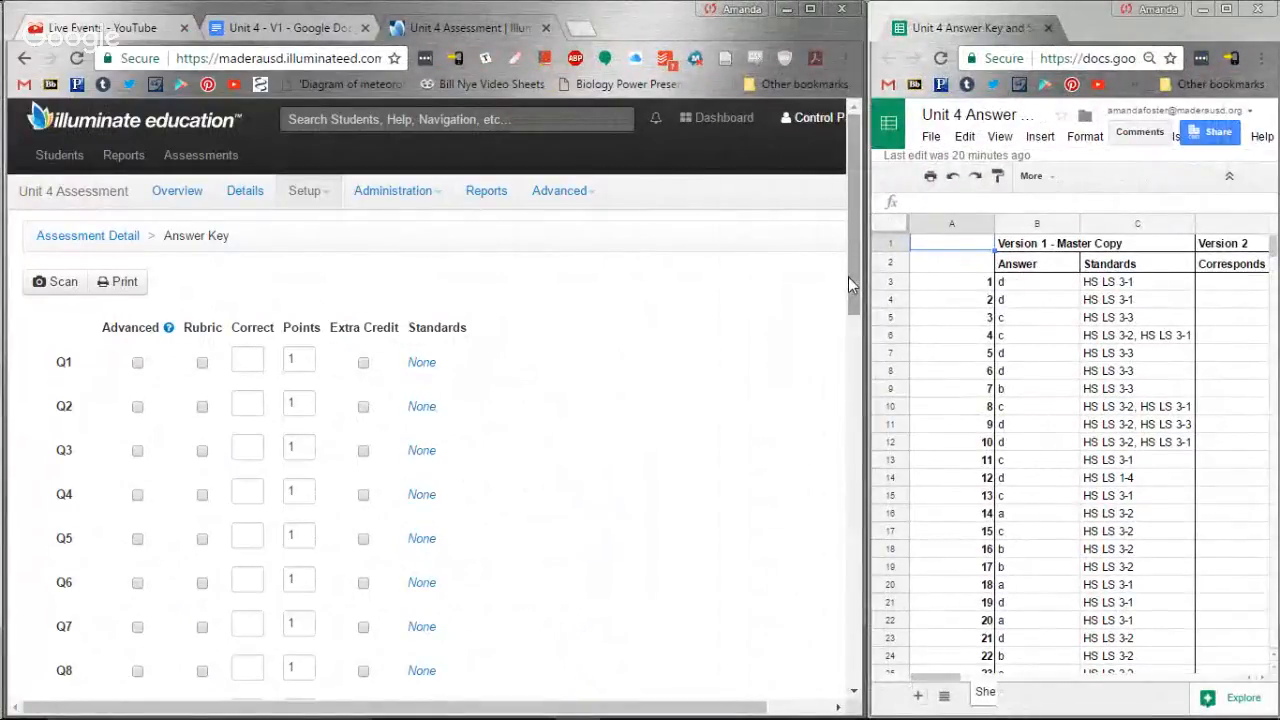
- Open the standards alignment from Q1 in the answer key and align Q1 to HS-LS3-1
{"action": "left_click_drag", "start_coordinate": [848, 276], "coordinate": [837, 351]}
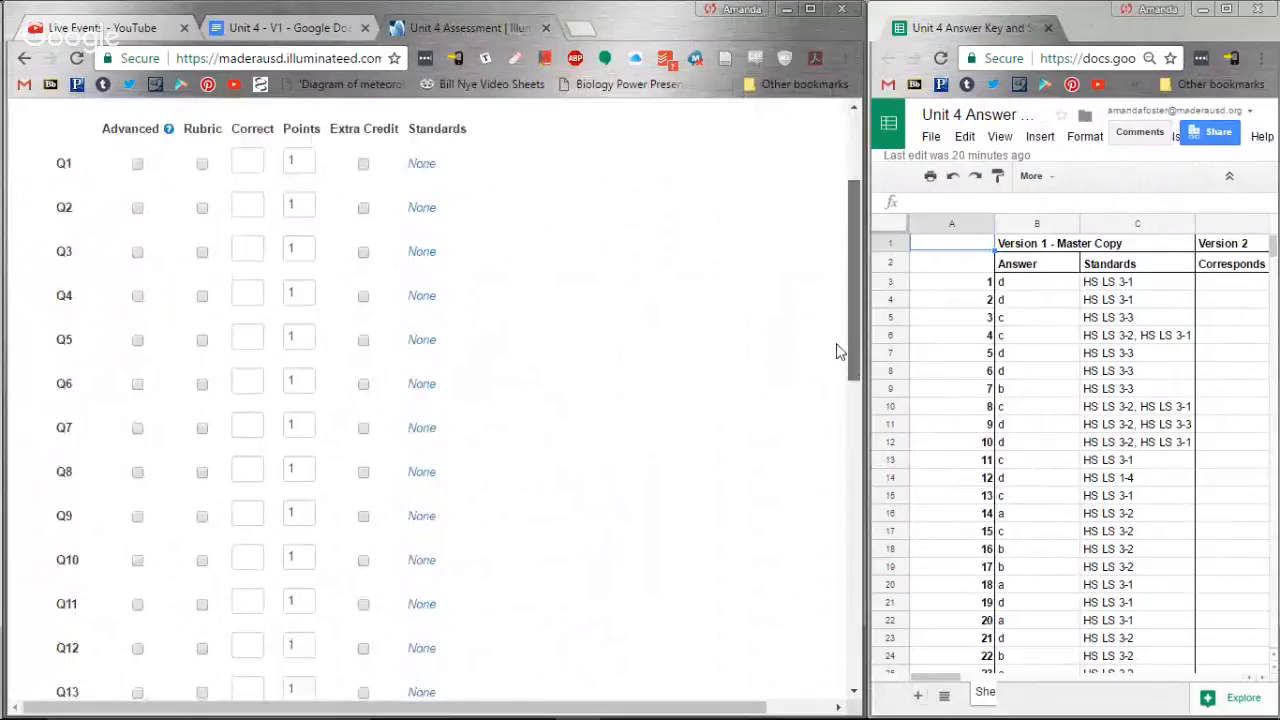
{"action": "left_click", "coordinate": [422, 168]}
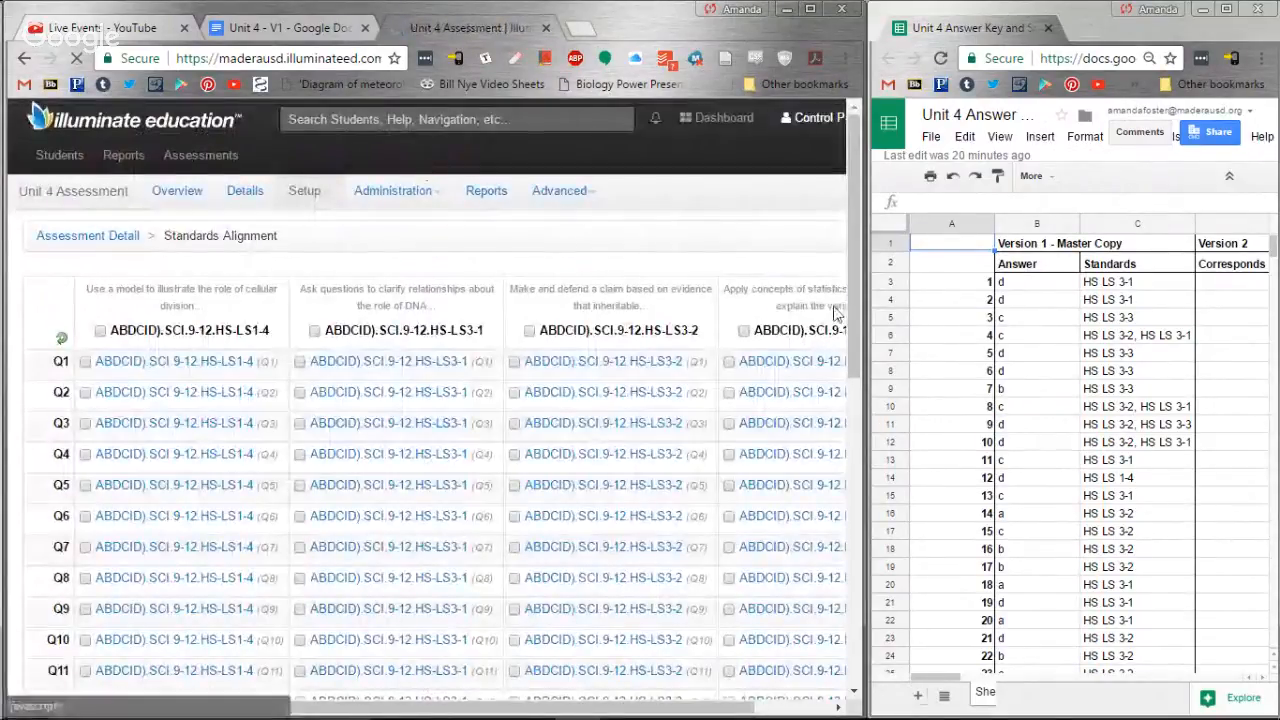
{"action": "left_click", "coordinate": [300, 362]}
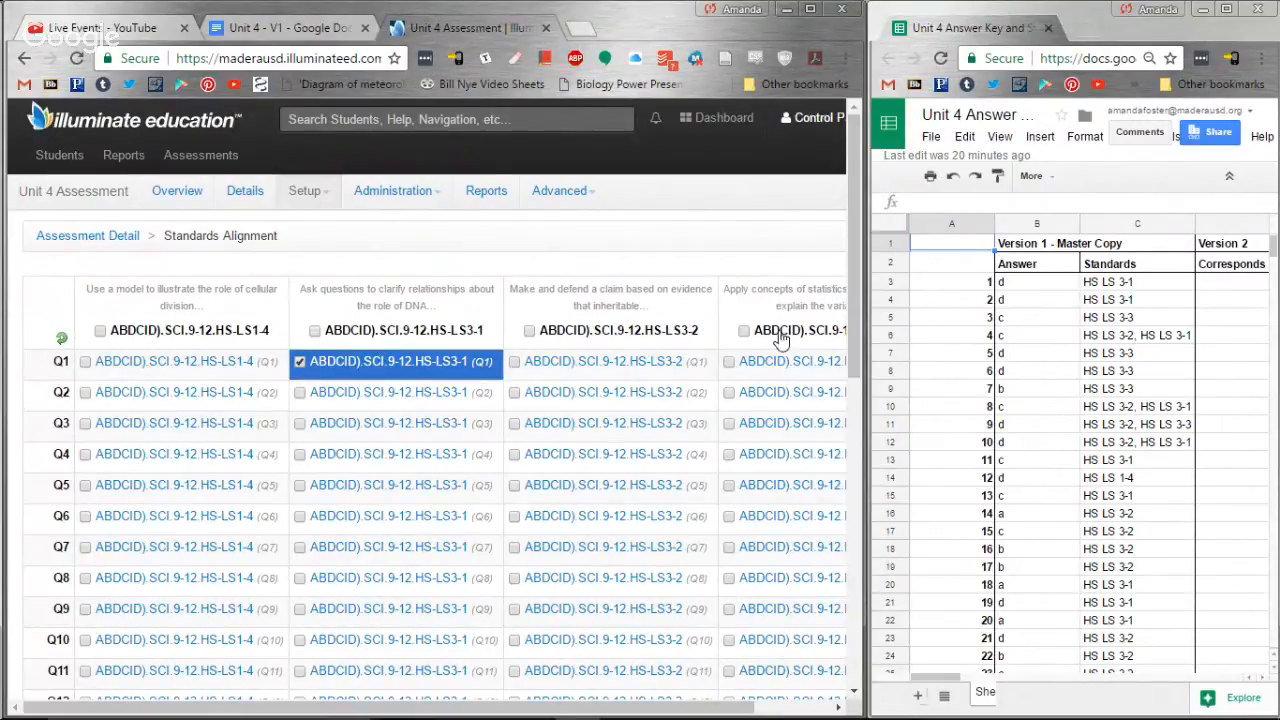
- Align Q2 to HS-LS3-1, Q3 to HS-LS3-3, and Q4 to both HS-LS3-2 and HS-LS3-1
{"action": "left_click_drag", "start_coordinate": [537, 711], "coordinate": [658, 472]}
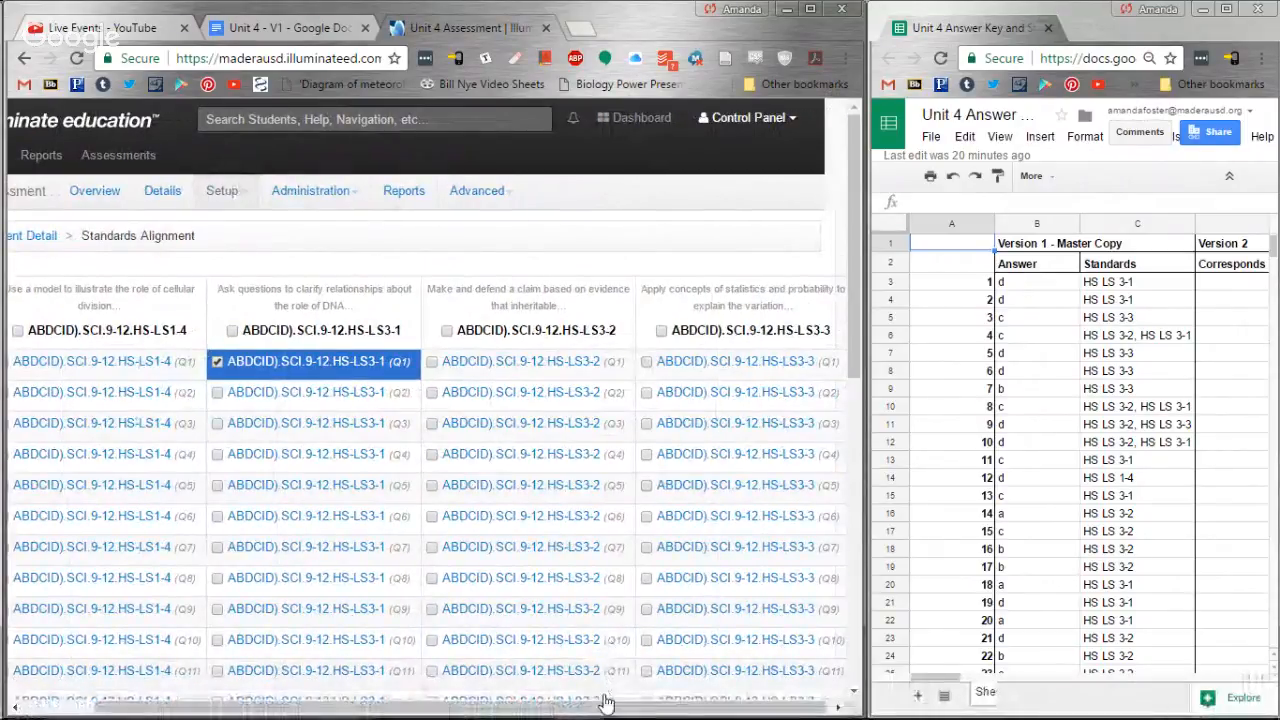
{"action": "left_click_drag", "start_coordinate": [606, 708], "coordinate": [522, 708]}
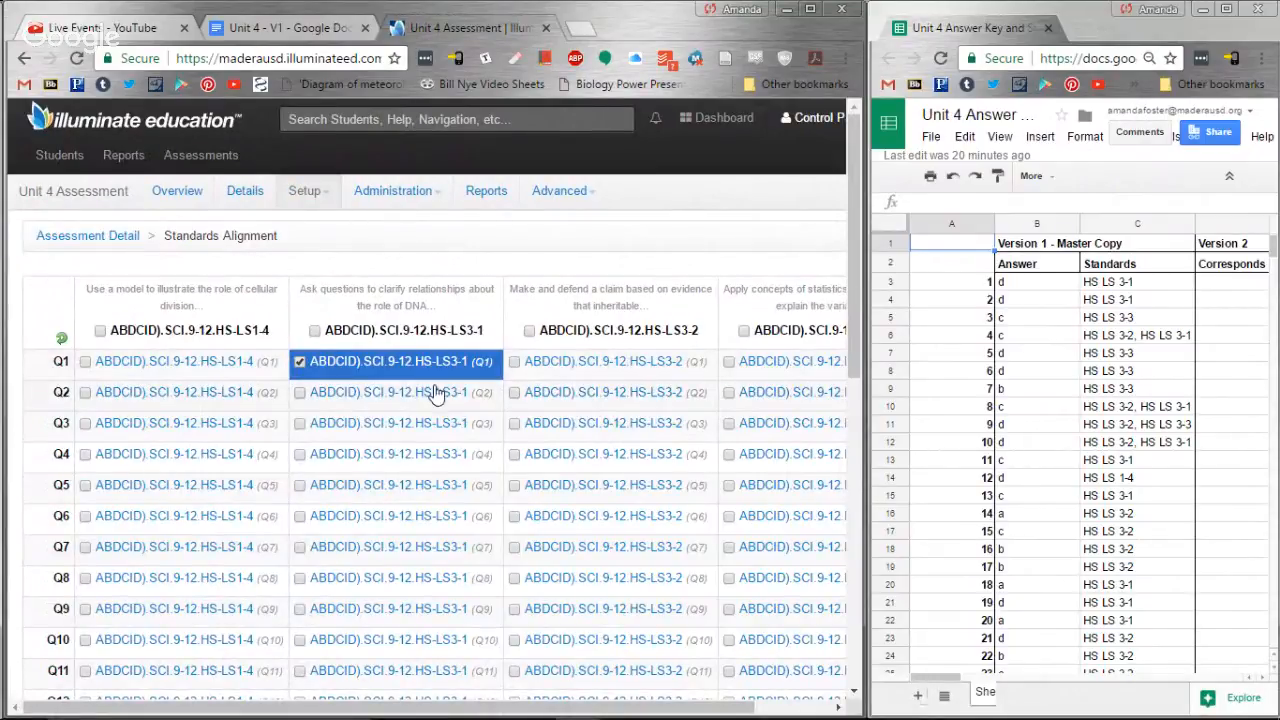
{"action": "left_click", "coordinate": [299, 393]}
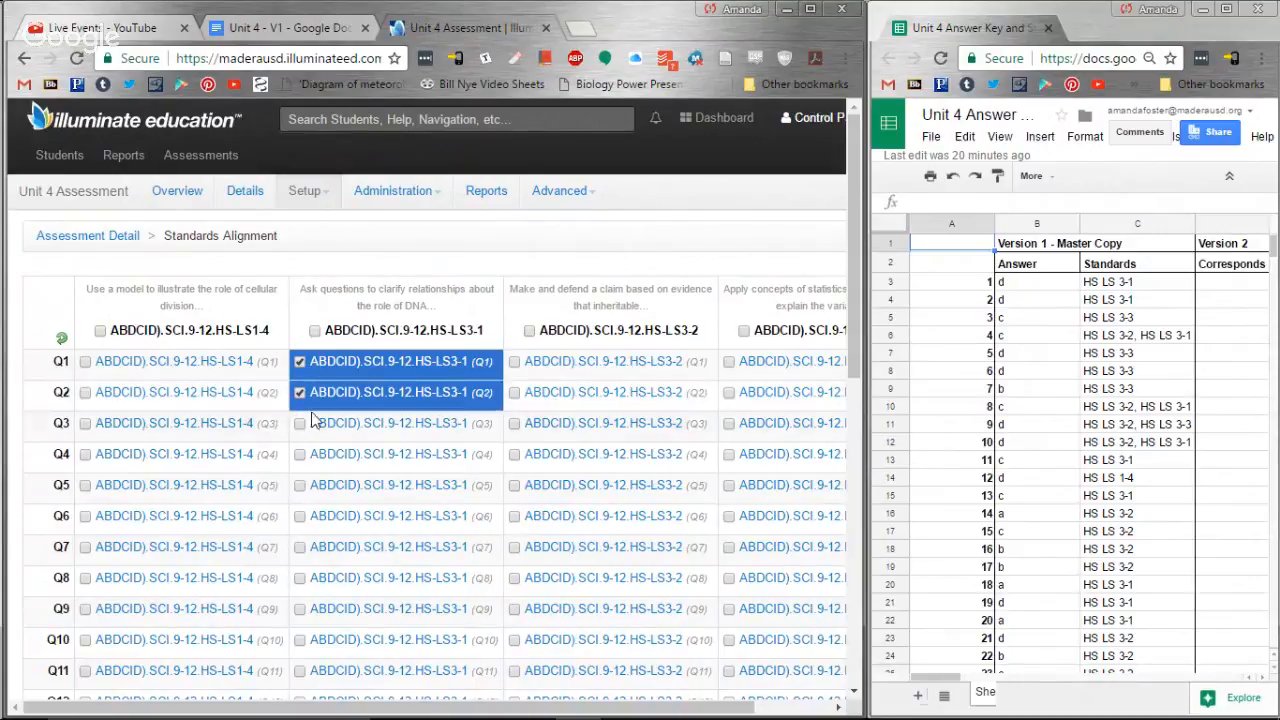
{"action": "left_click", "coordinate": [728, 424]}
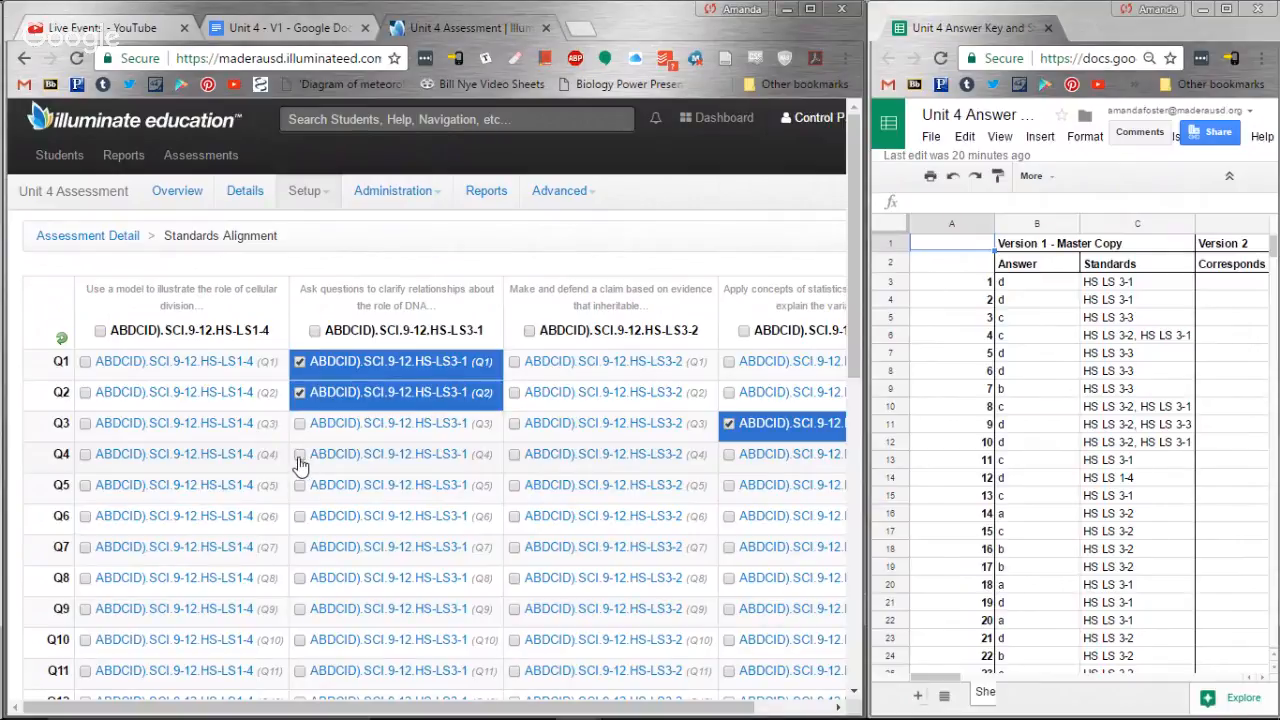
{"action": "left_click", "coordinate": [514, 455]}
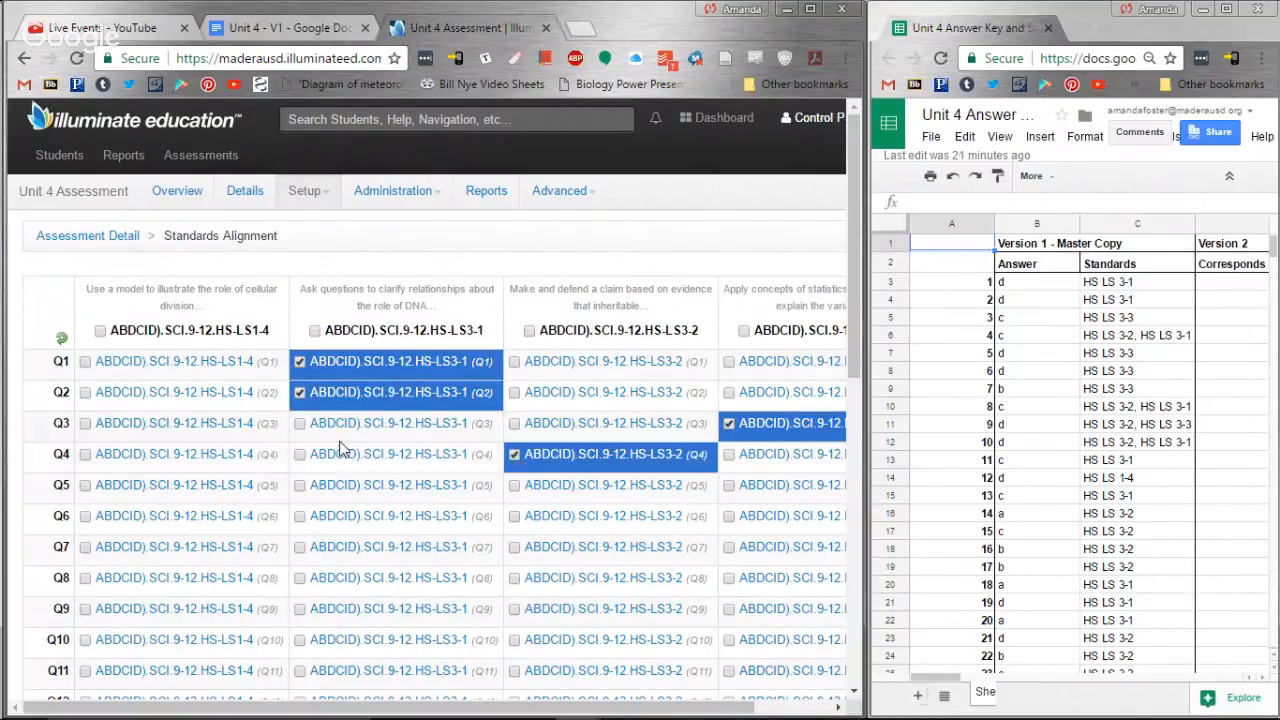
{"action": "left_click", "coordinate": [299, 455]}
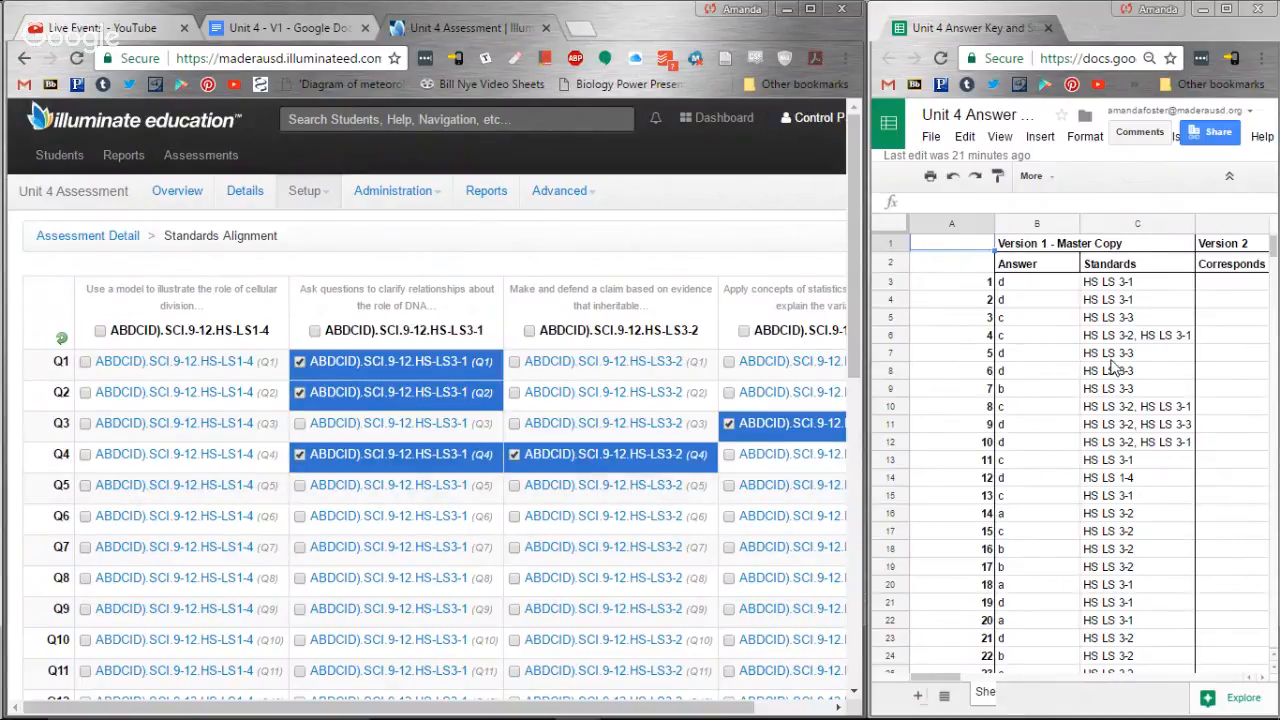
- Align questions Q5, Q6 and Q7 to standard HS-LS3-3
{"action": "left_click", "coordinate": [729, 485]}
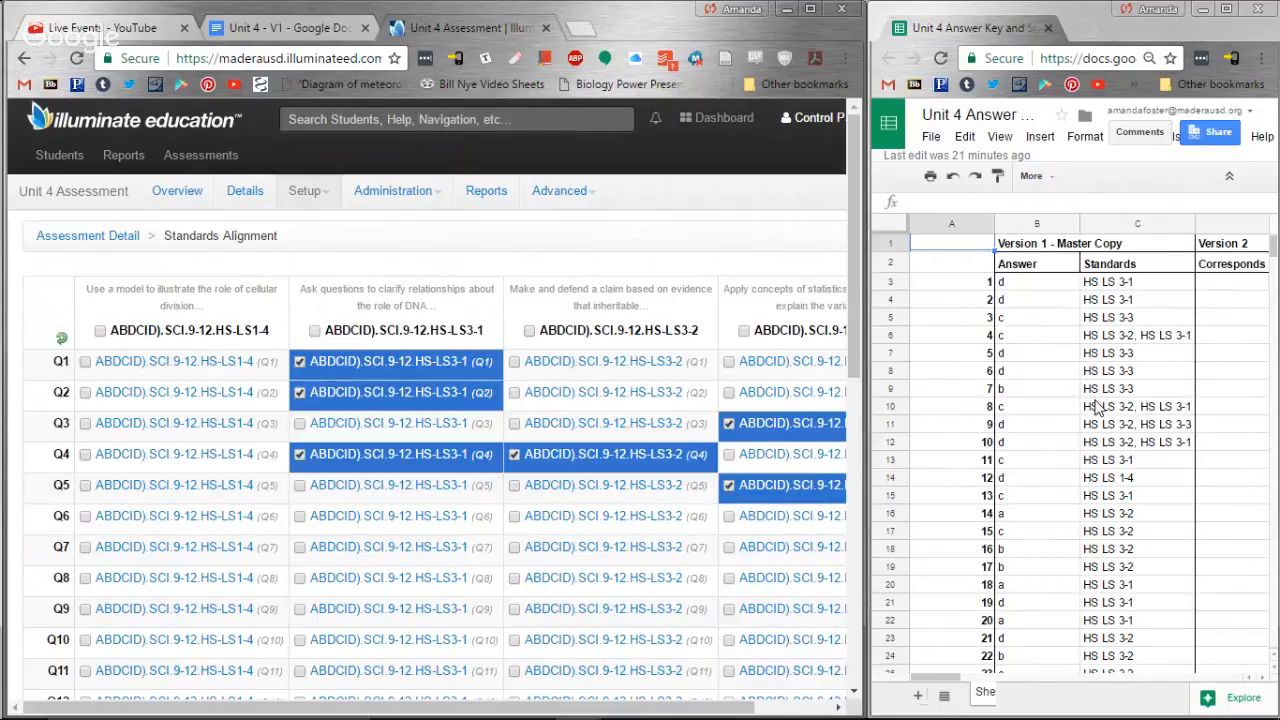
{"action": "left_click", "coordinate": [729, 517]}
{"action": "left_click", "coordinate": [729, 548]}
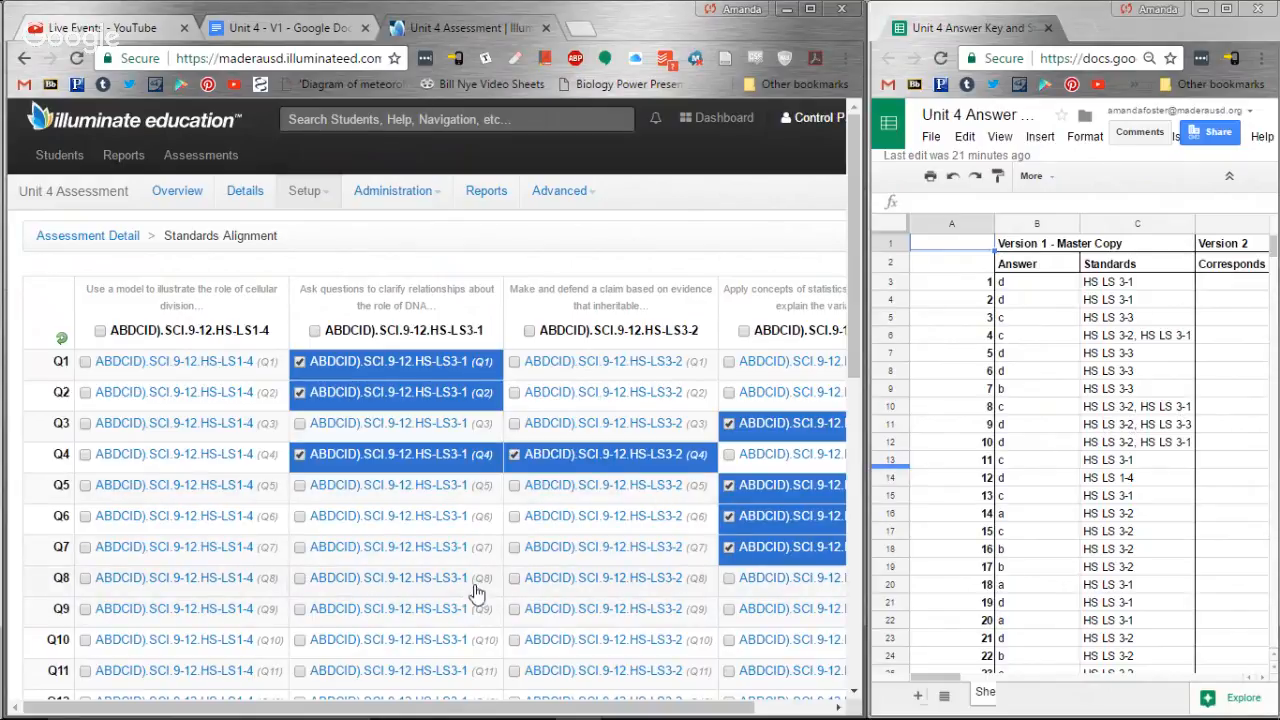
- Align Q8 to HS-LS3-2 and HS-LS3-1, and Q9 to HS-LS3-2 and HS-LS3-3
{"action": "left_click", "coordinate": [512, 585]}
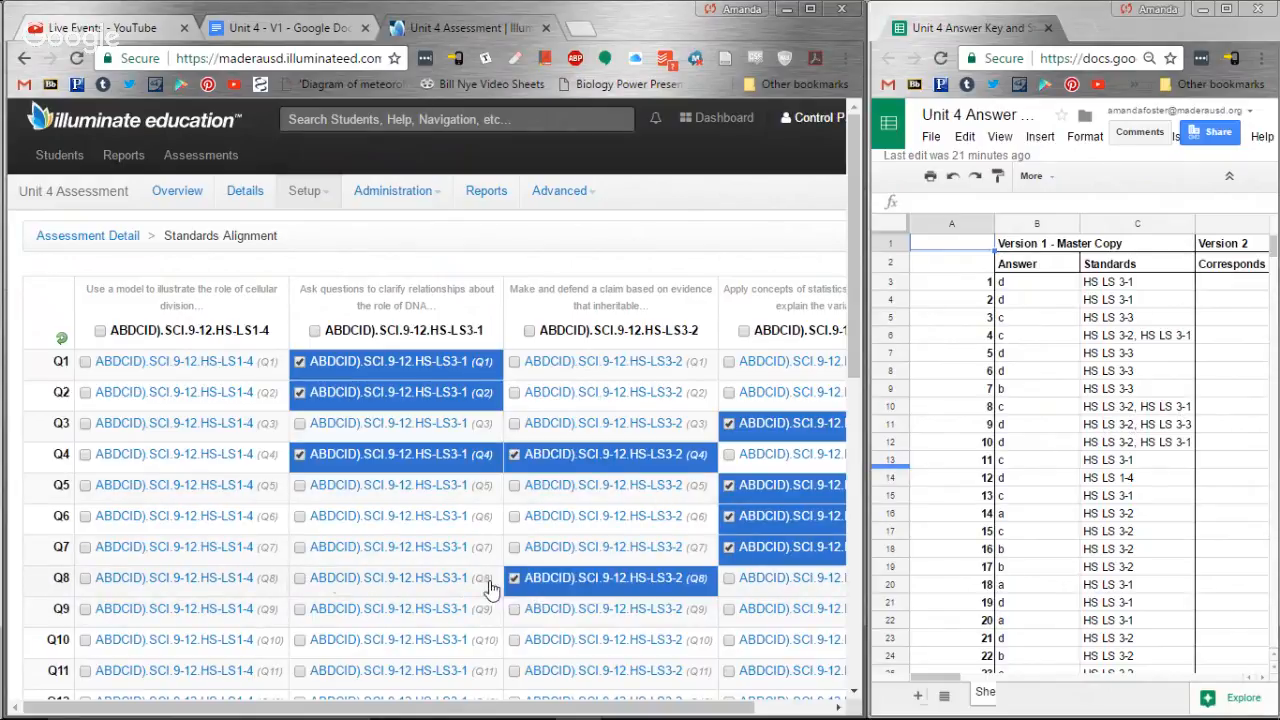
{"action": "left_click", "coordinate": [300, 578]}
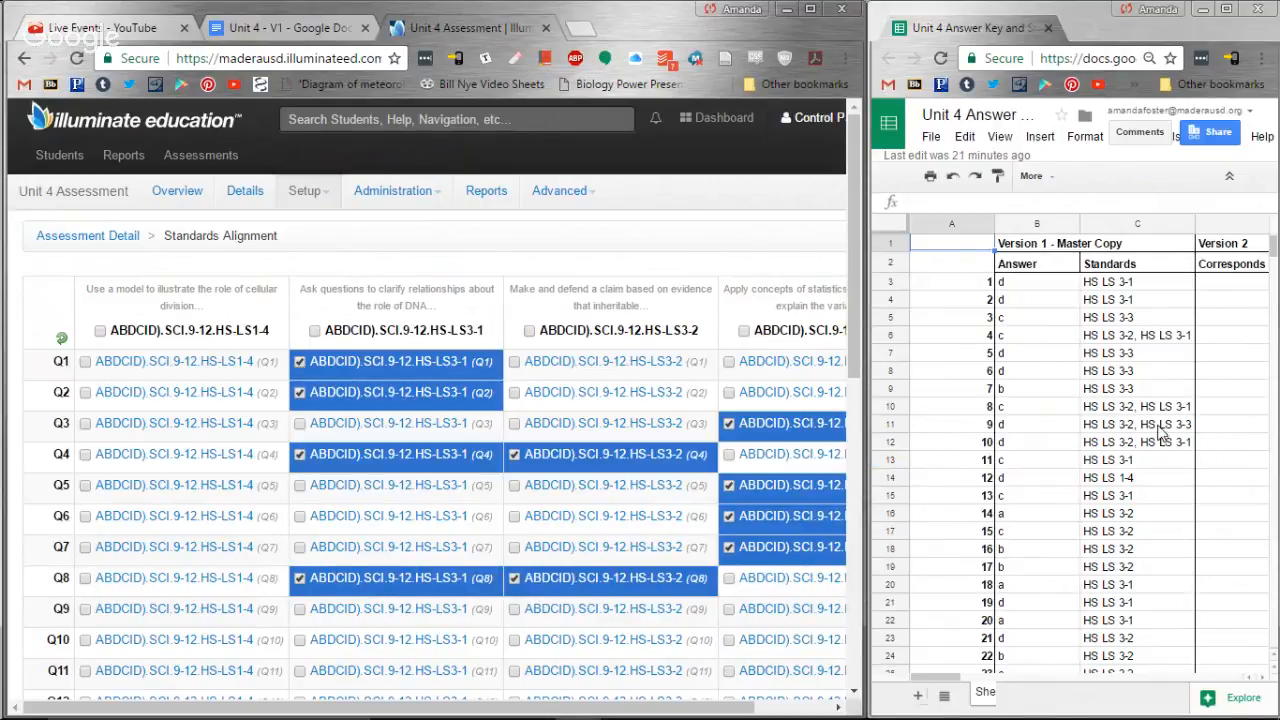
{"action": "left_click", "coordinate": [516, 611]}
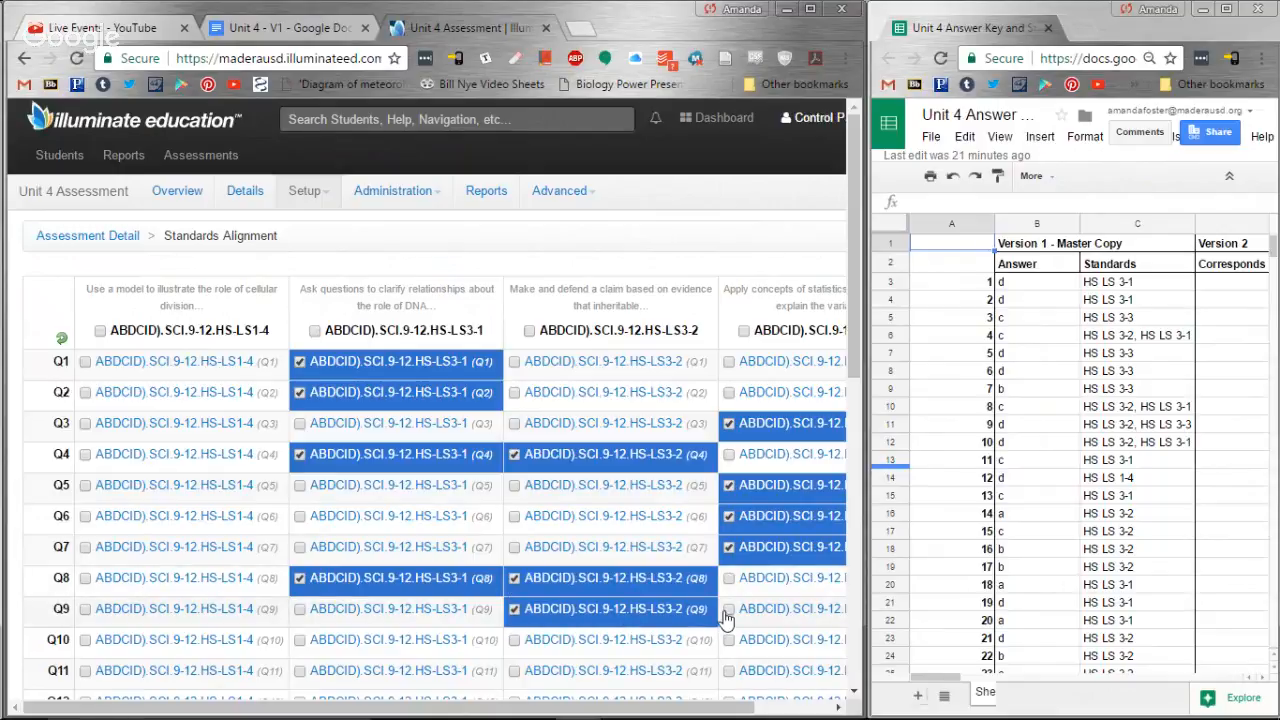
{"action": "left_click", "coordinate": [728, 610]}
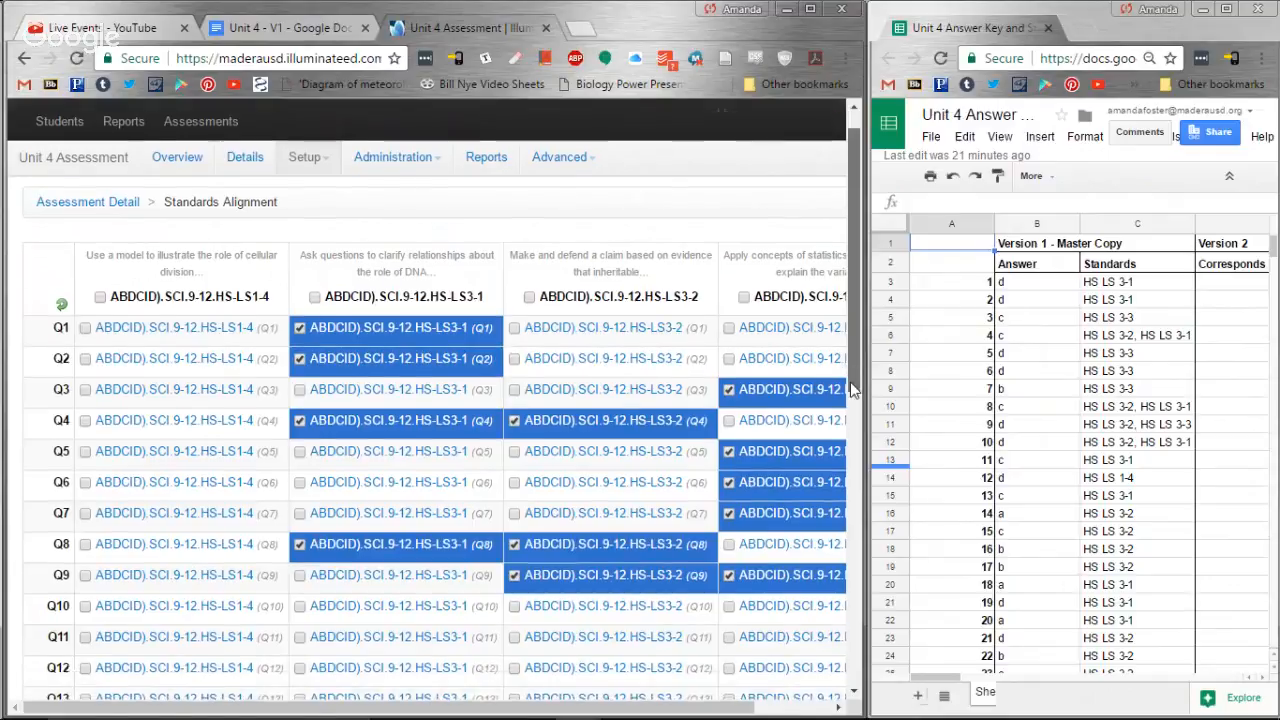
- Align Q10 to HS-LS3-2 and HS-LS3-1 and save the standards alignment
{"action": "left_click_drag", "start_coordinate": [853, 376], "coordinate": [854, 527]}
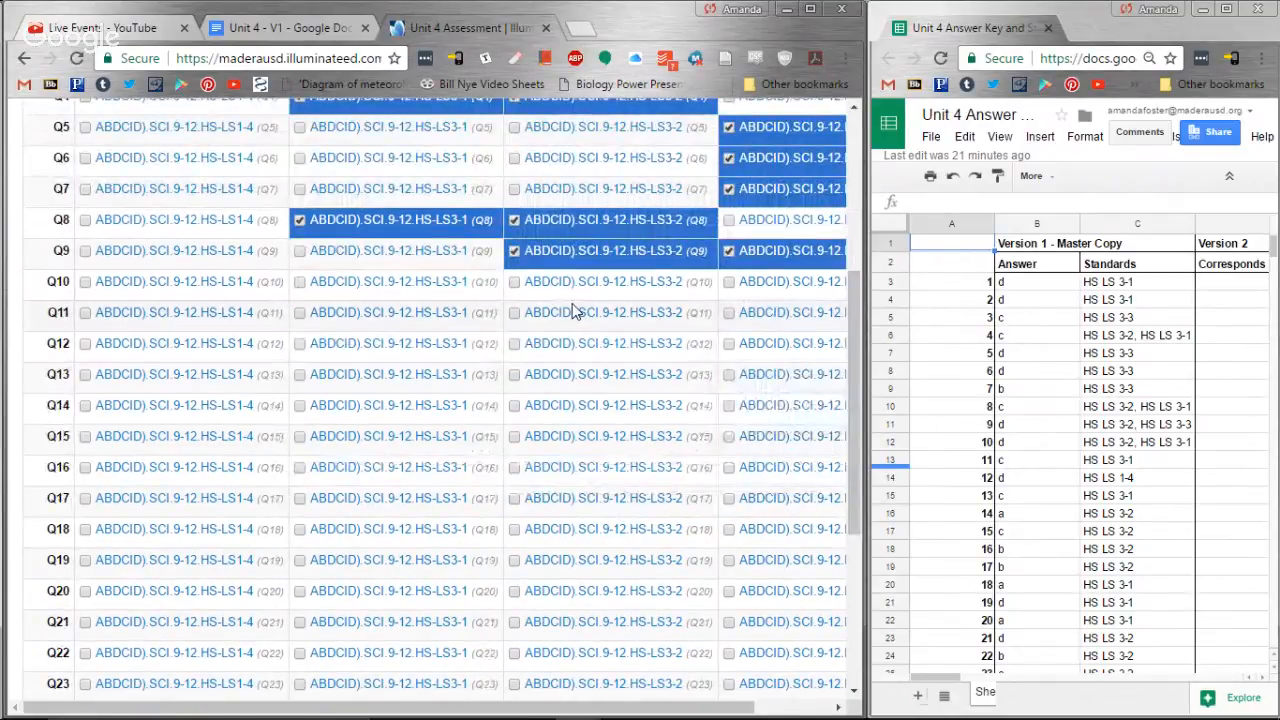
{"action": "left_click", "coordinate": [514, 283]}
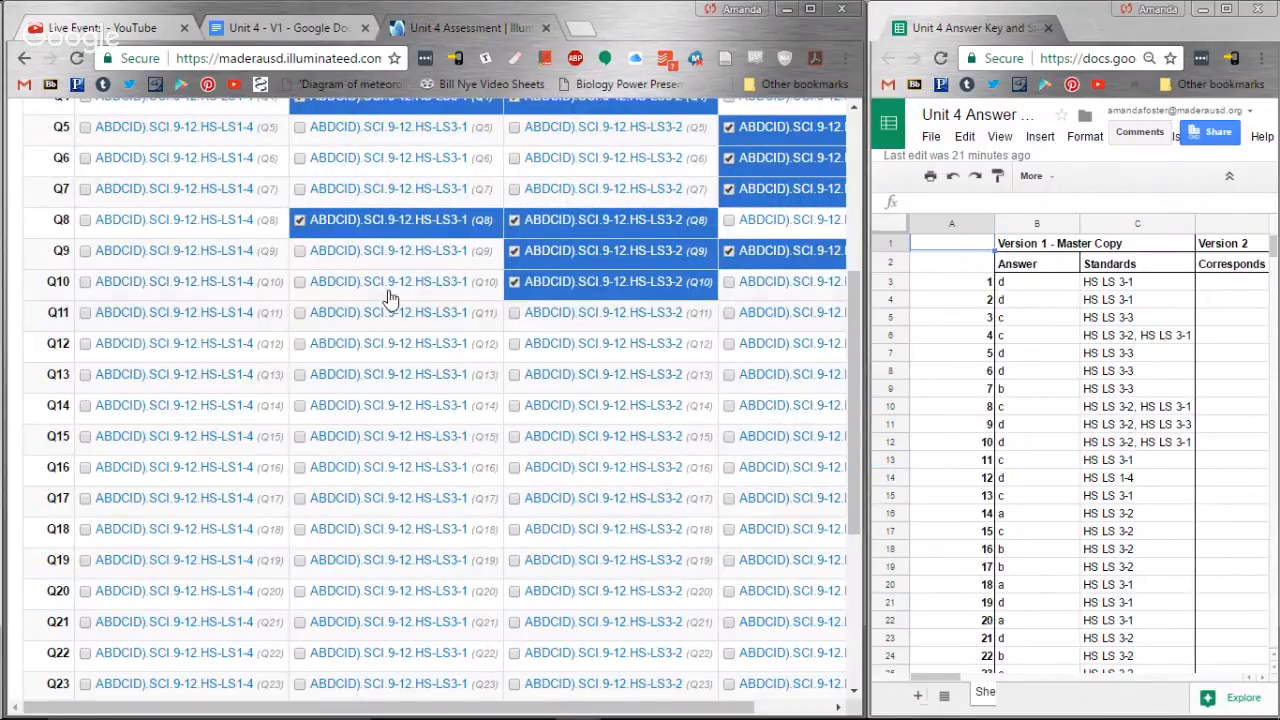
{"action": "left_click", "coordinate": [300, 283]}
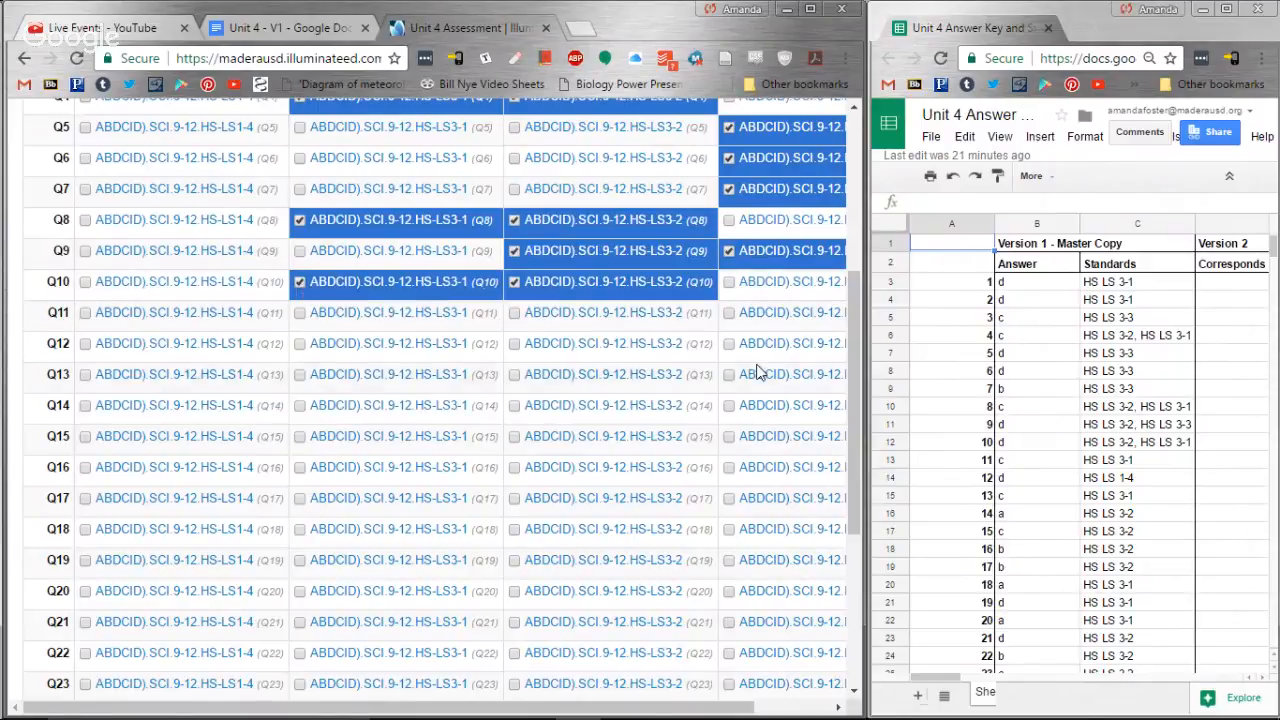
{"action": "left_click_drag", "start_coordinate": [851, 361], "coordinate": [893, 585]}
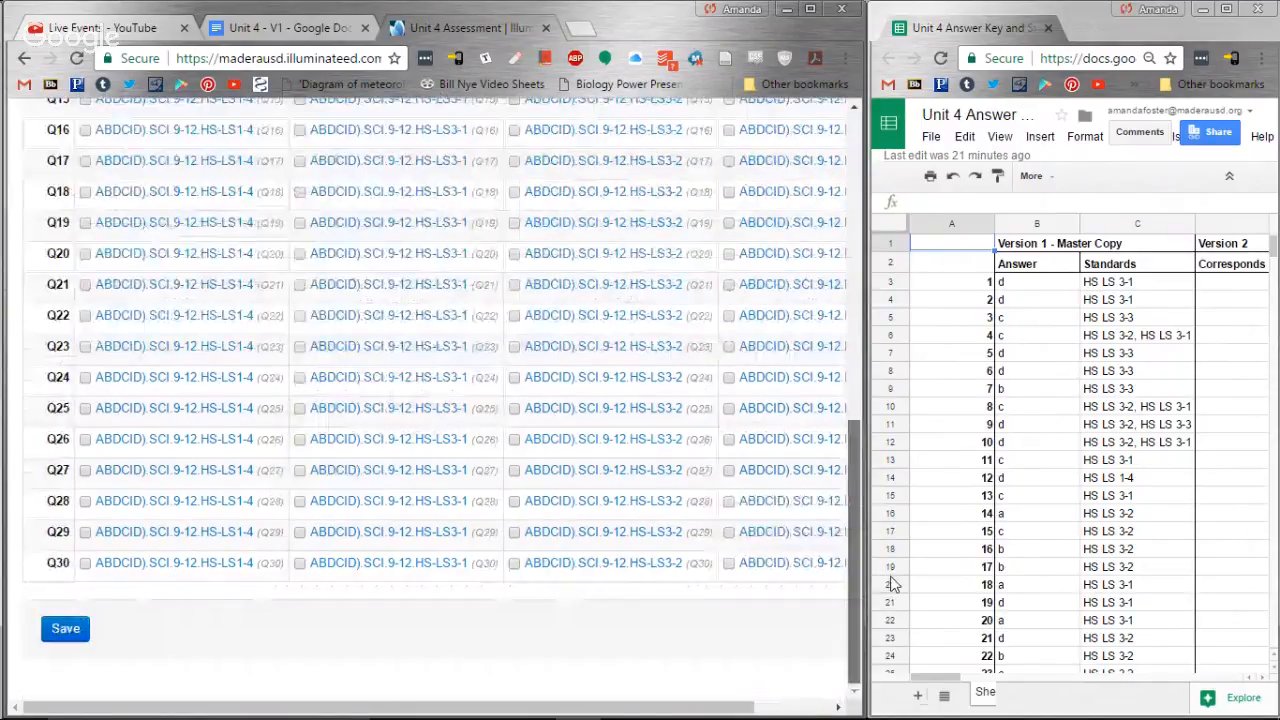
{"action": "left_click", "coordinate": [72, 629]}
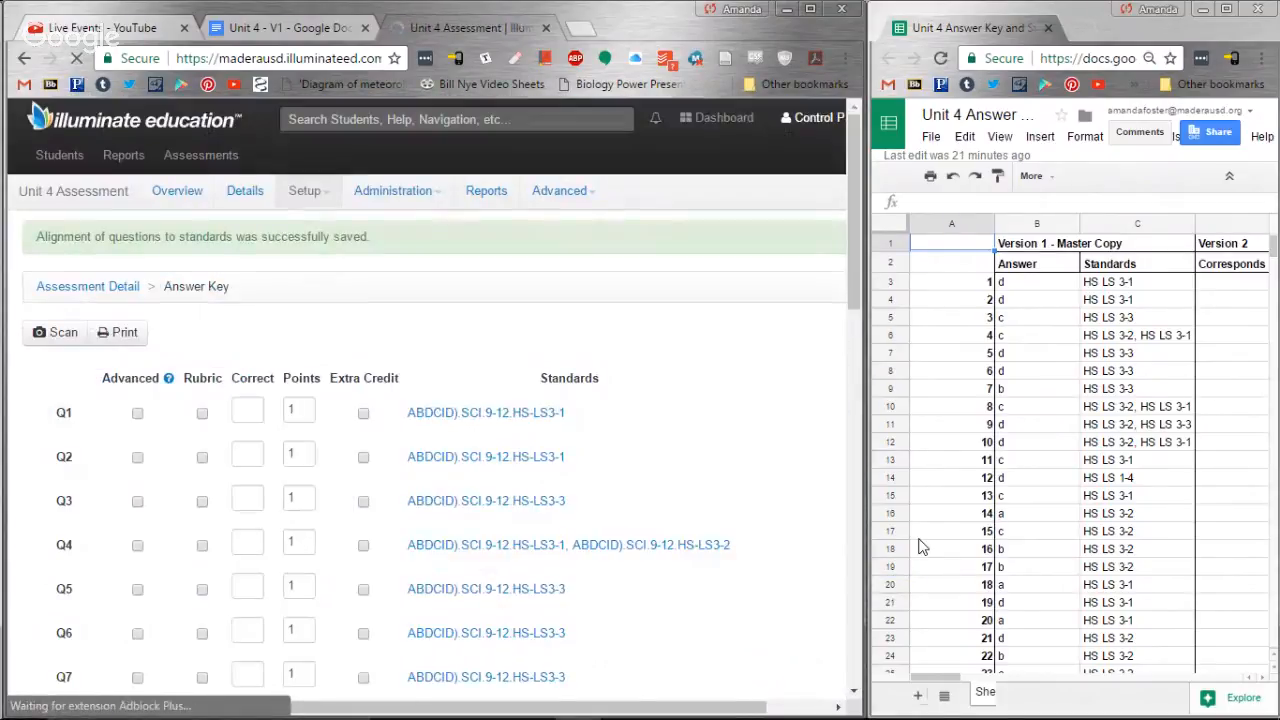
- Try setting the point value of Q1 in the answer key to 10
{"action": "left_click", "coordinate": [245, 415]}
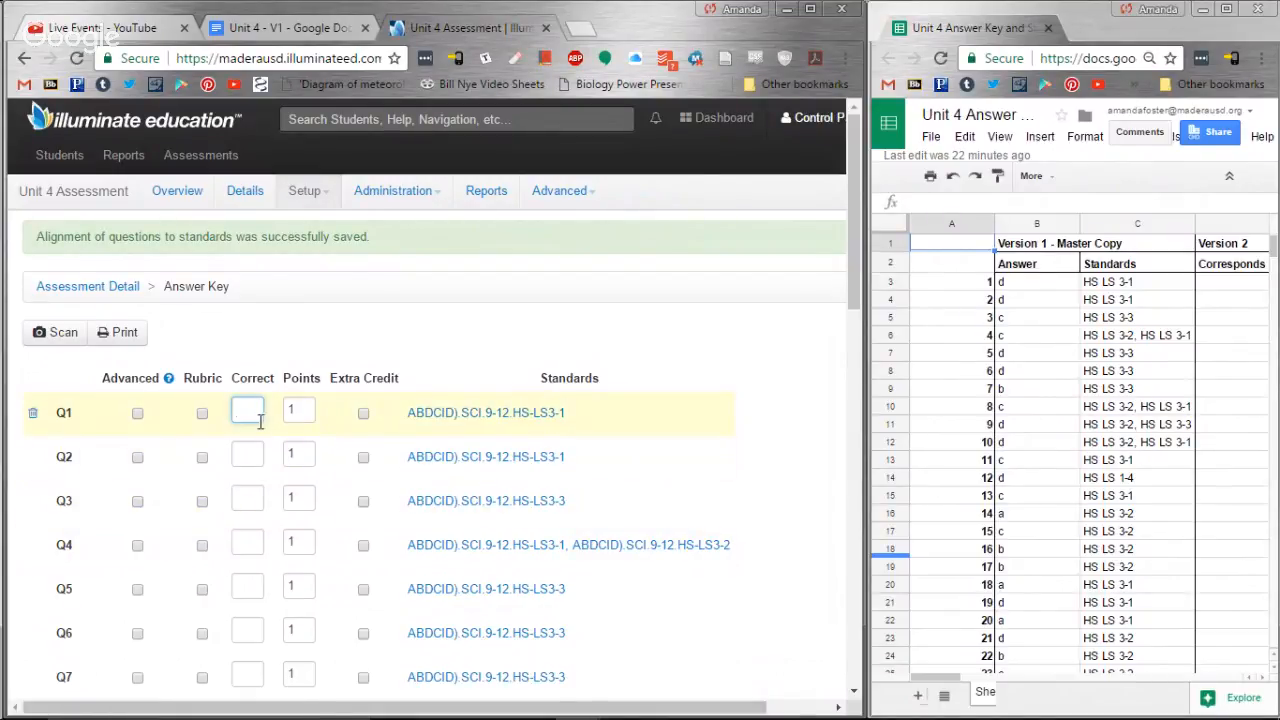
{"action": "left_click", "coordinate": [293, 413]}
{"action": "key", "text": "Num_Lock"}
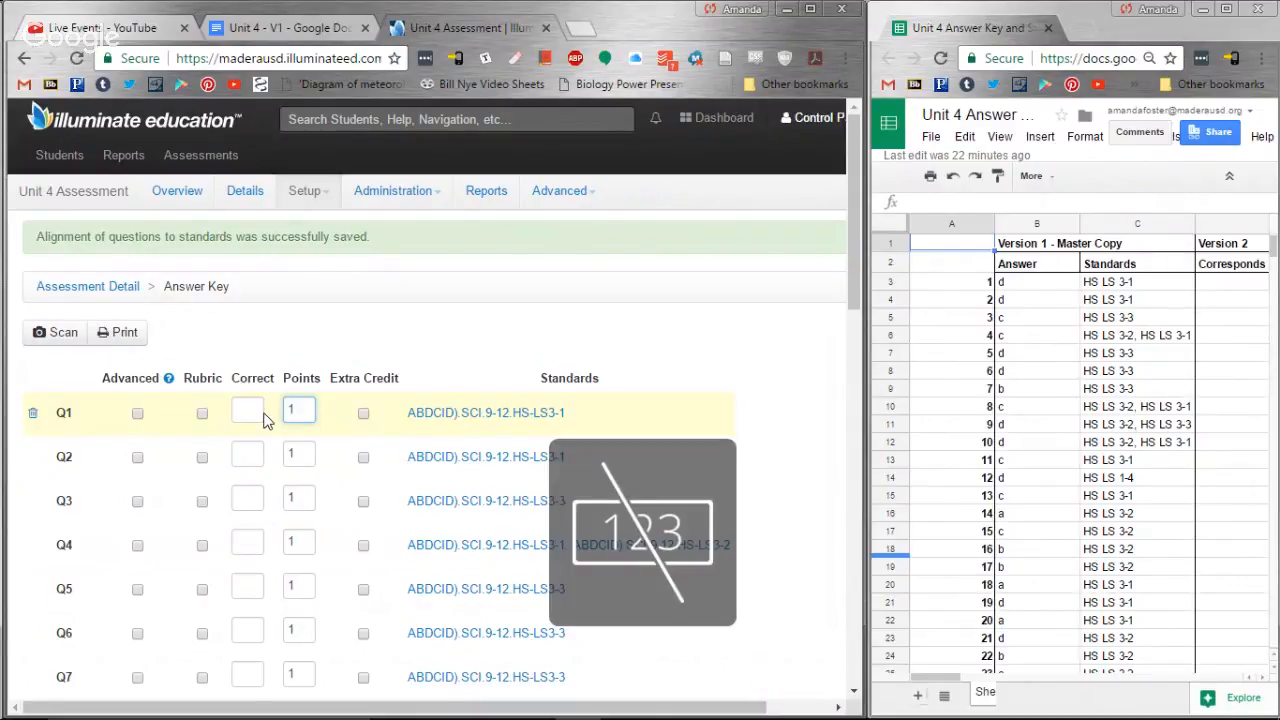
{"action": "key", "text": "Num_Lock"}
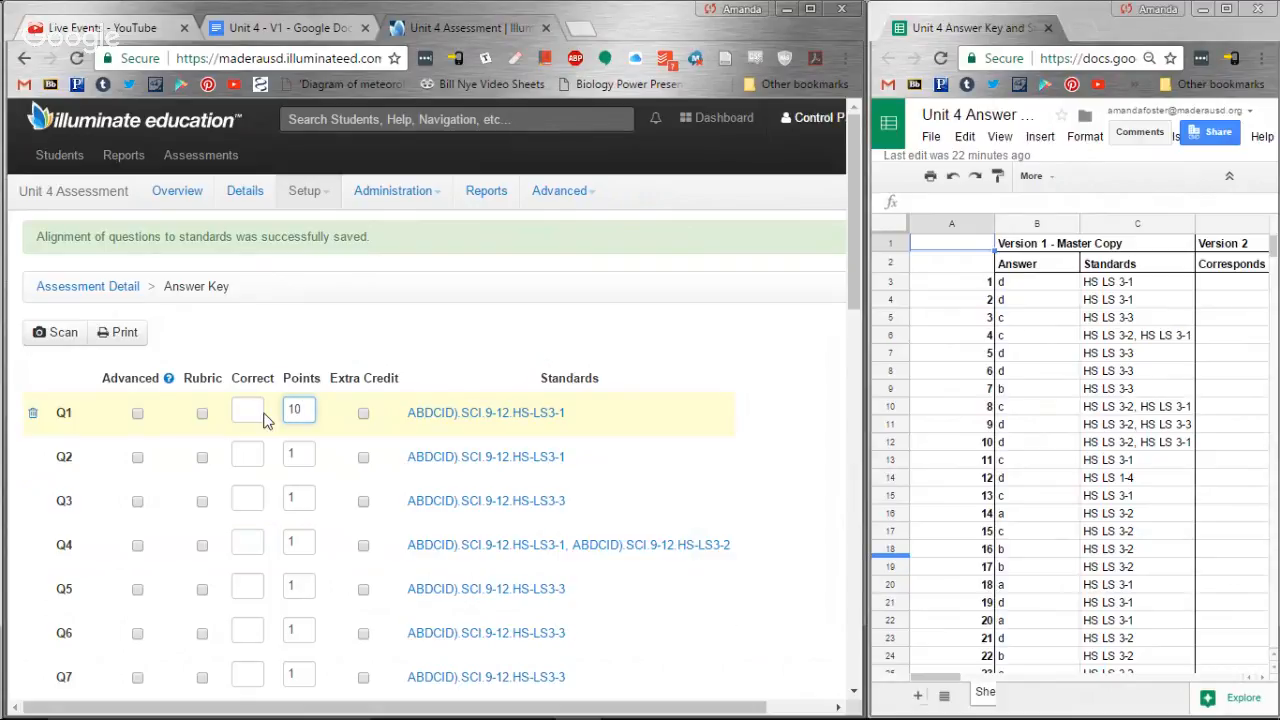
{"action": "key", "text": "BackSpace"}
{"action": "key", "text": "BackSpace"}
- Enter the correct answers d for Q1, d for Q2 and c for Q3, with Q1 worth 1 point
{"action": "left_click", "coordinate": [257, 416]}
{"action": "key", "text": "Tab"}
{"action": "left_click", "coordinate": [290, 411]}
{"action": "left_click", "coordinate": [247, 453]}
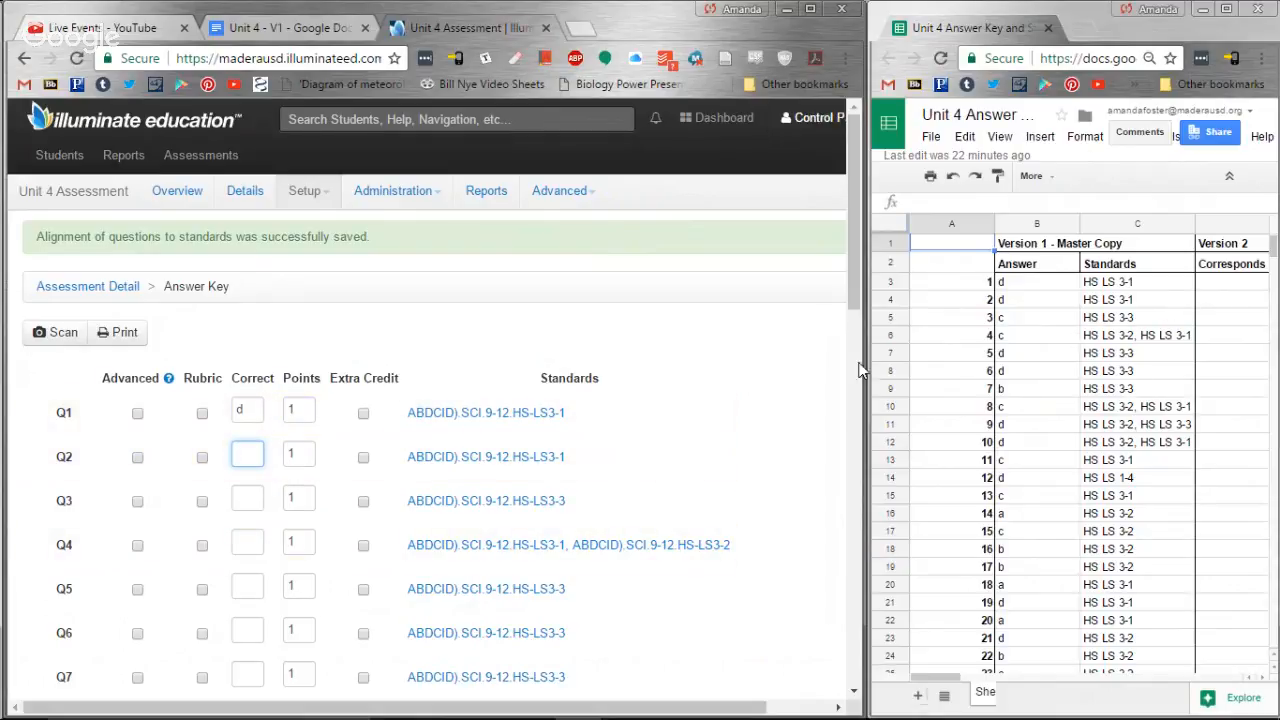
{"action": "type", "text": "d"}
{"action": "left_click", "coordinate": [242, 503]}
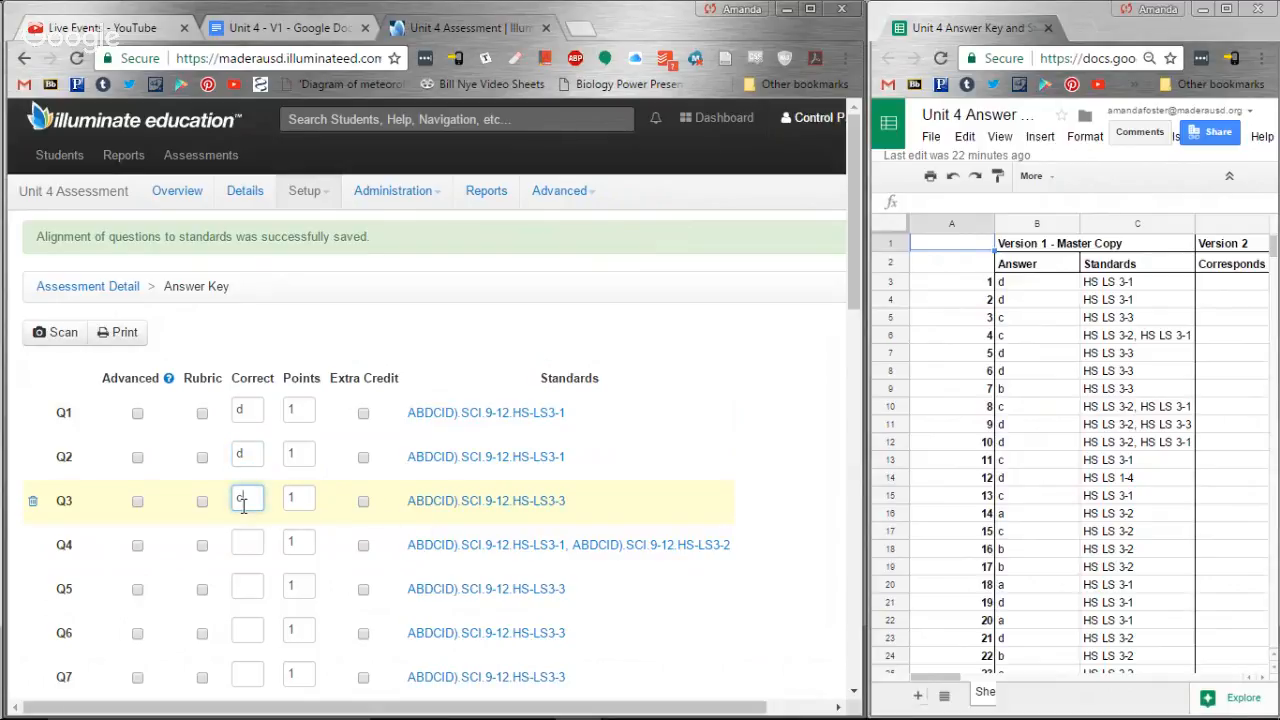
- Enter the correct answers c for Q4, d for Q5, d for Q6 and b for Q7
{"action": "key", "text": "Tab"}
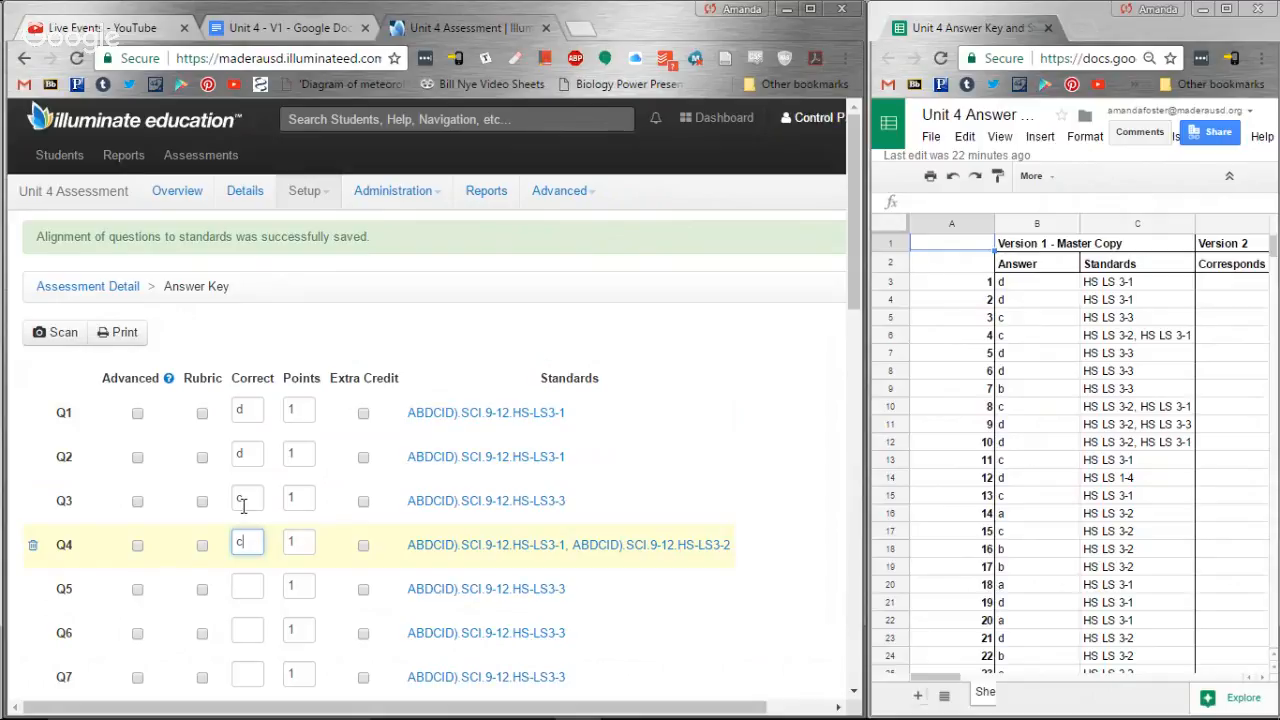
{"action": "key", "text": "Tab"}
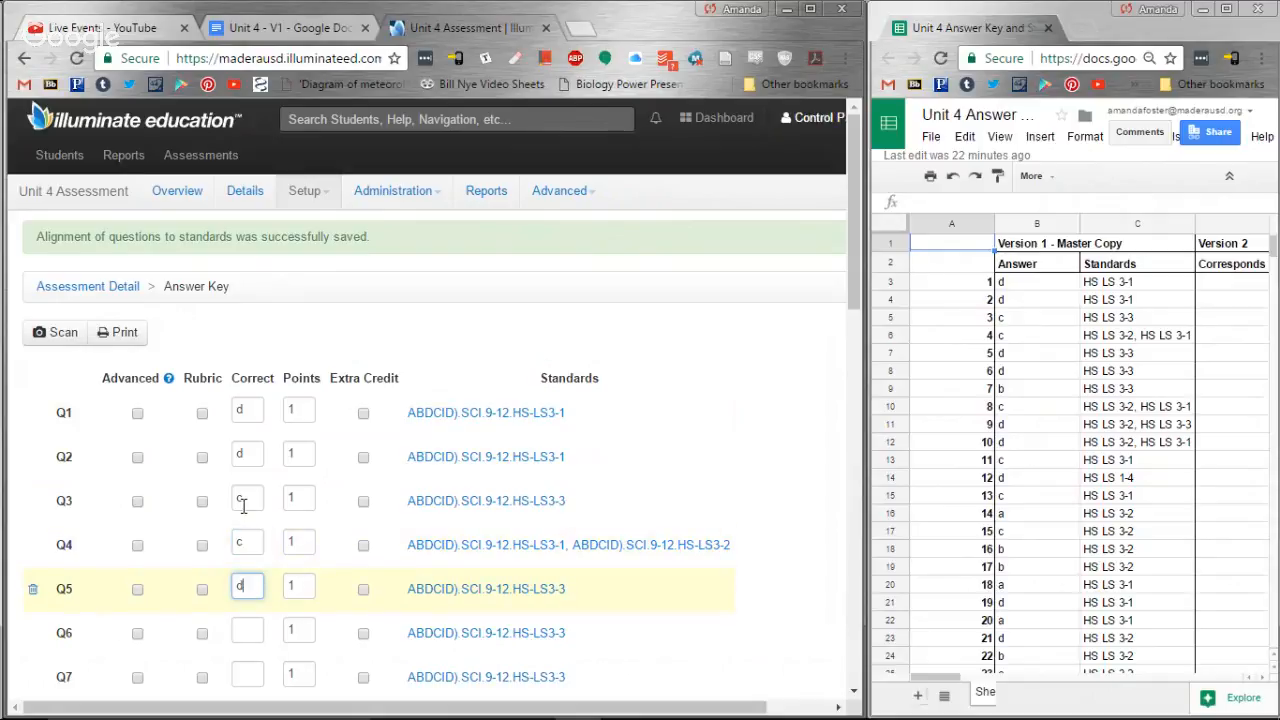
{"action": "key", "text": "Tab"}
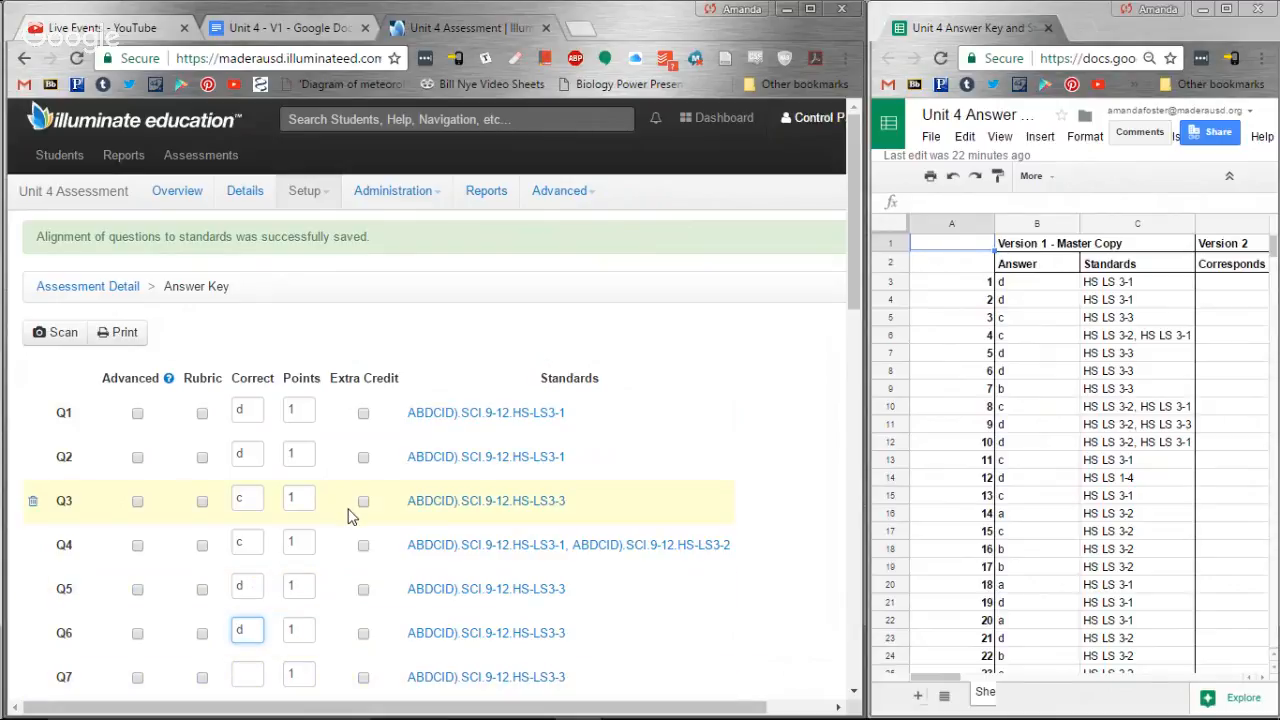
{"action": "key", "text": "Tab"}
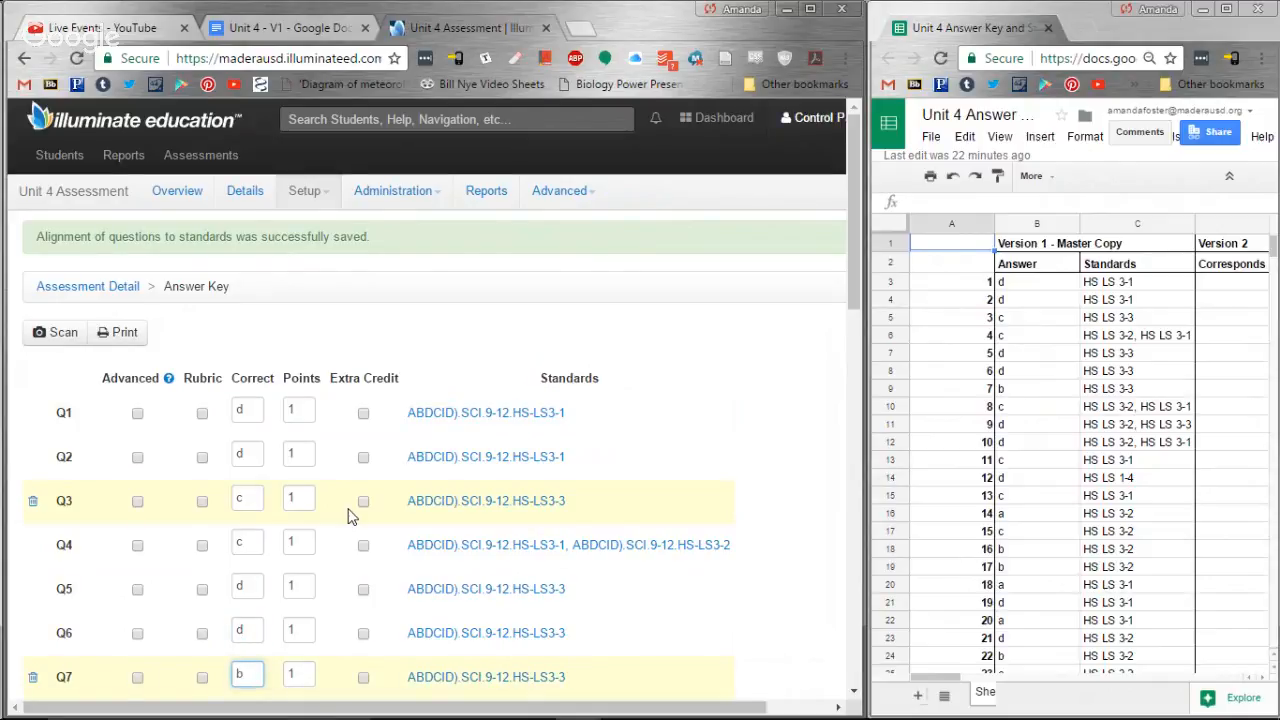
- Enter the correct answers c for Q8, d for Q9, d for Q10, c for Q11 and d for Q12
{"action": "key", "text": "Tab"}
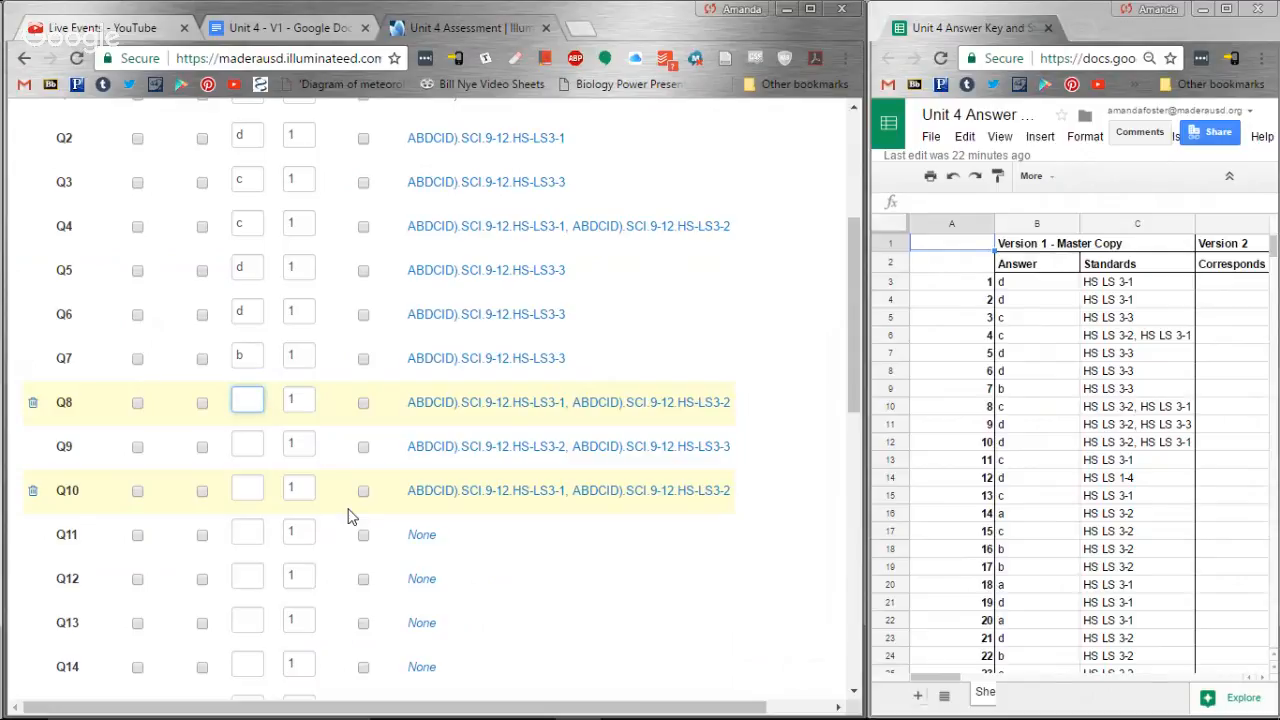
{"action": "key", "text": "Tab"}
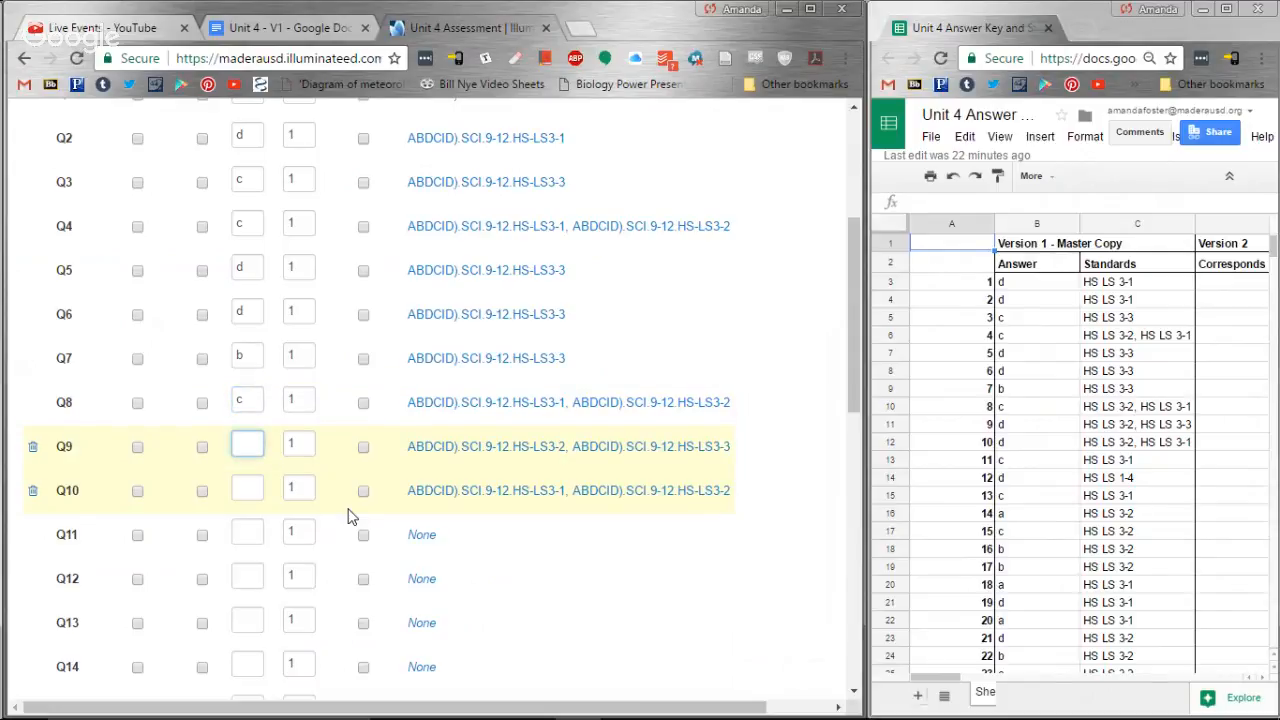
{"action": "key", "text": "Tab"}
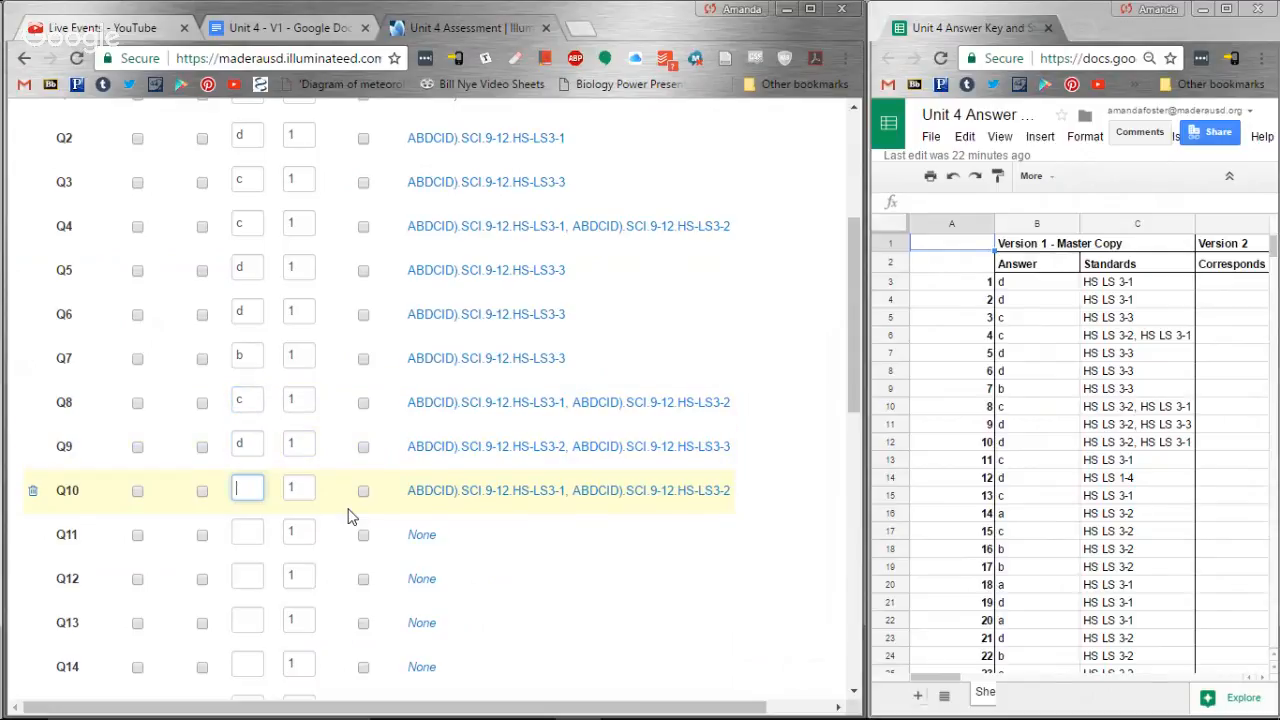
{"action": "key", "text": "Tab"}
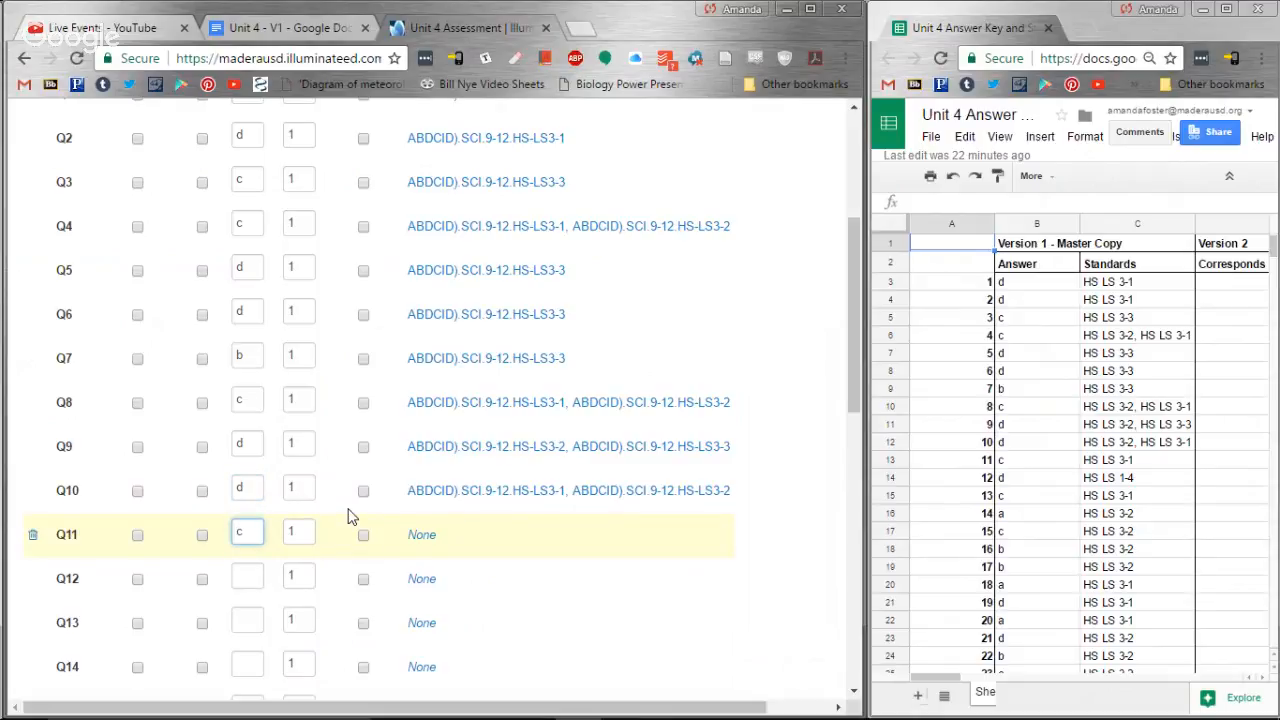
{"action": "key", "text": "Tab"}
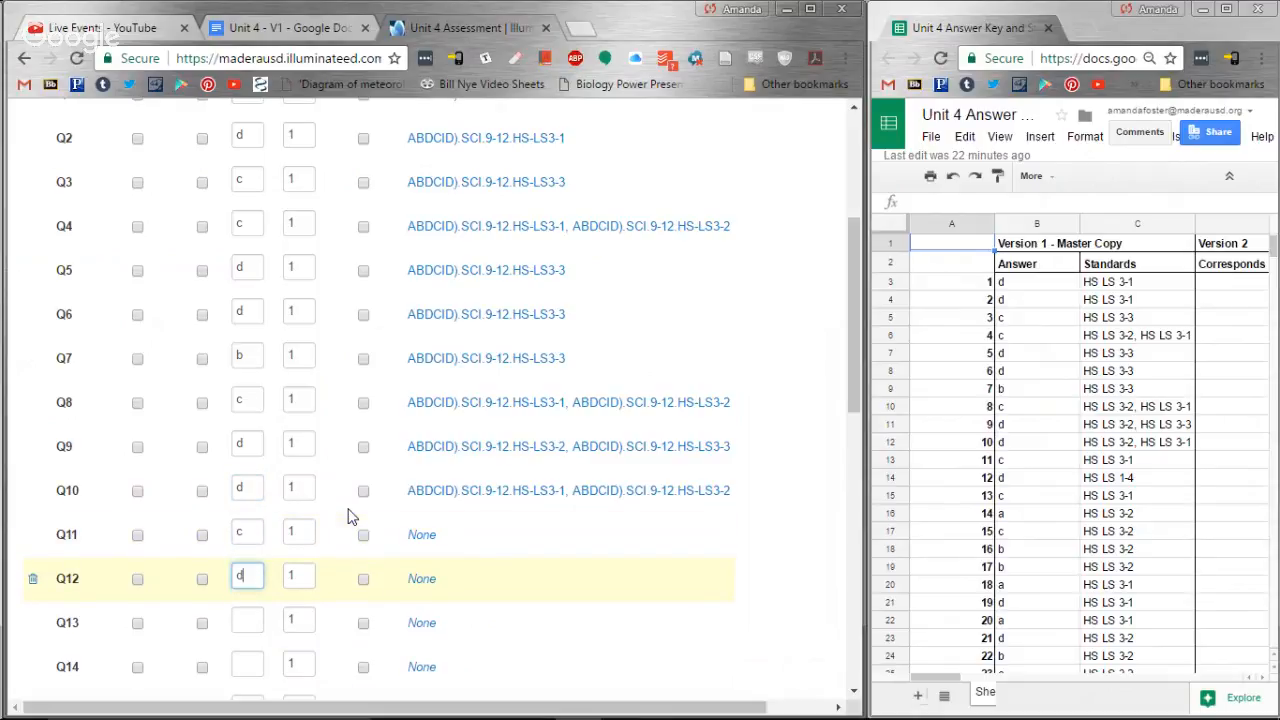
- Enter the correct answers c for Q13, a for Q14 and c for Q15
{"action": "key", "text": "Tab"}
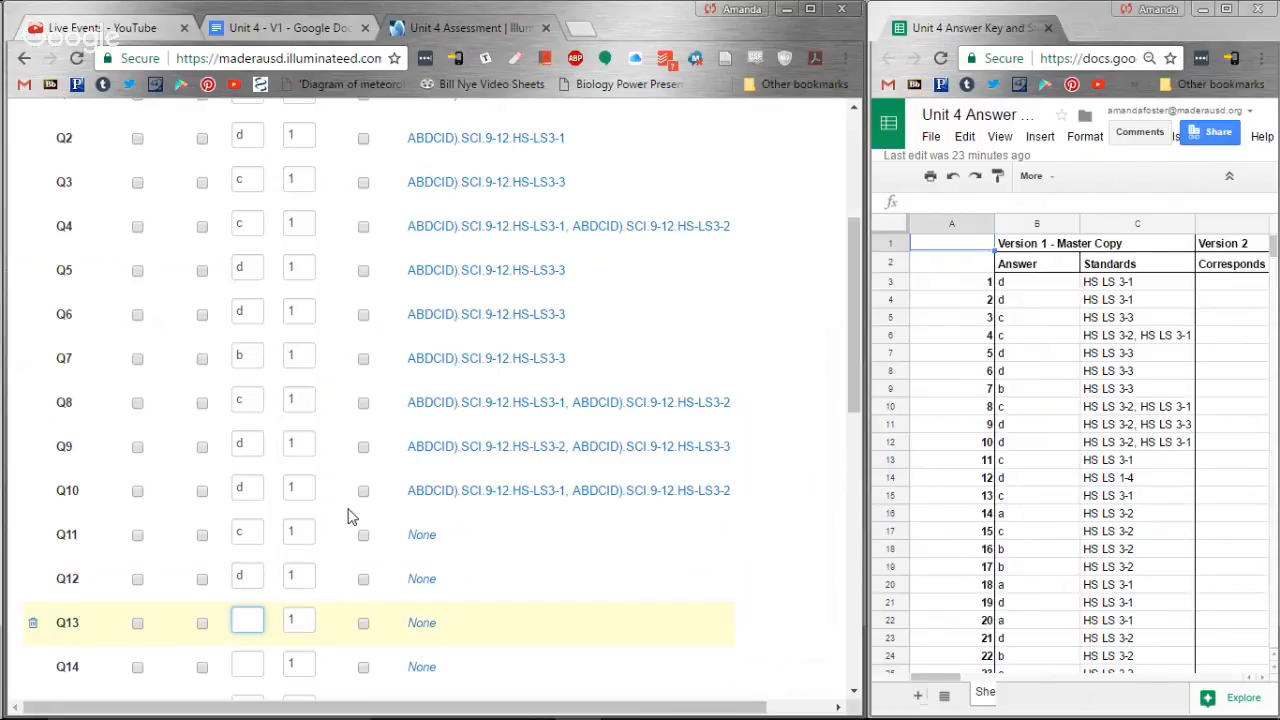
{"action": "key", "text": "Tab"}
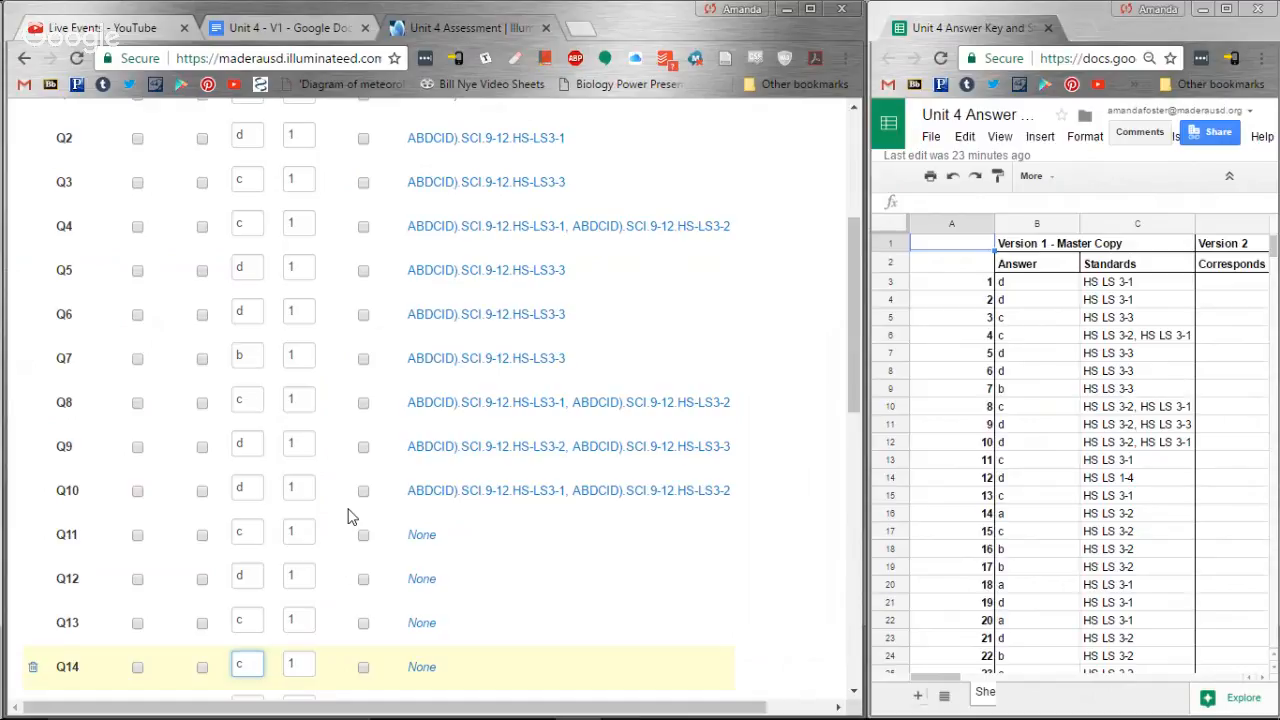
{"action": "key", "text": "Tab"}
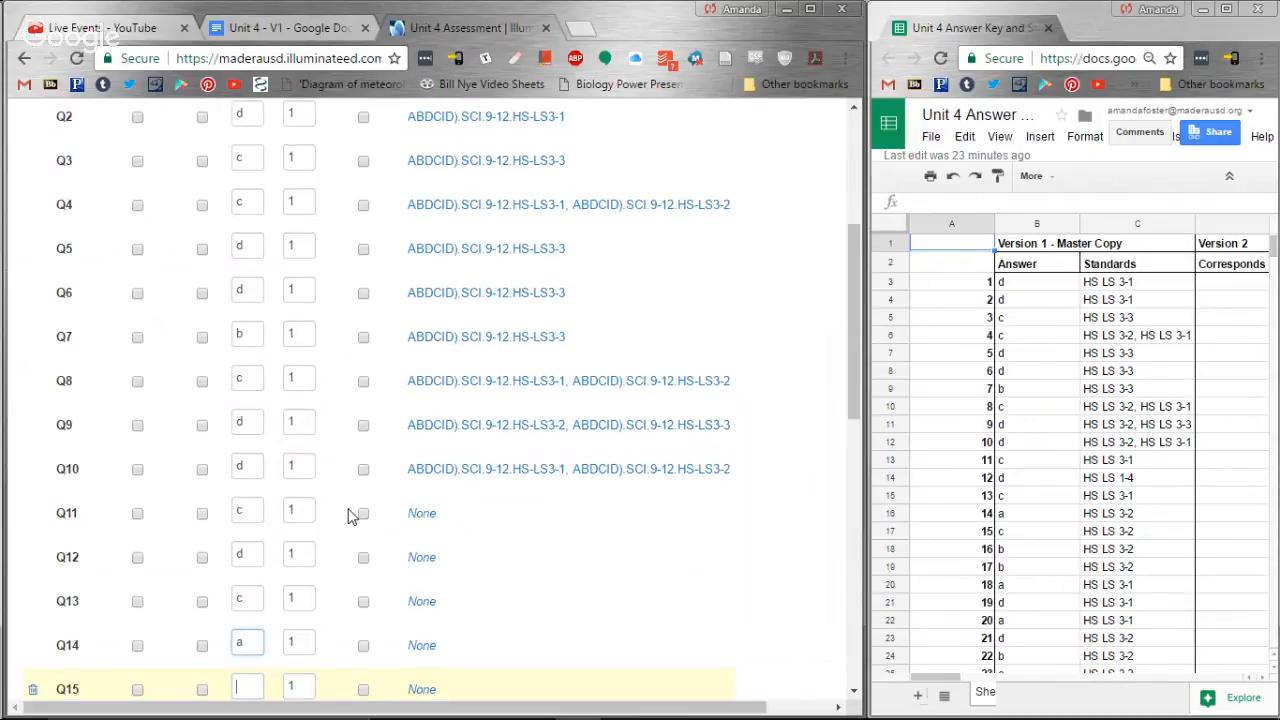
{"action": "type", "text": "c"}
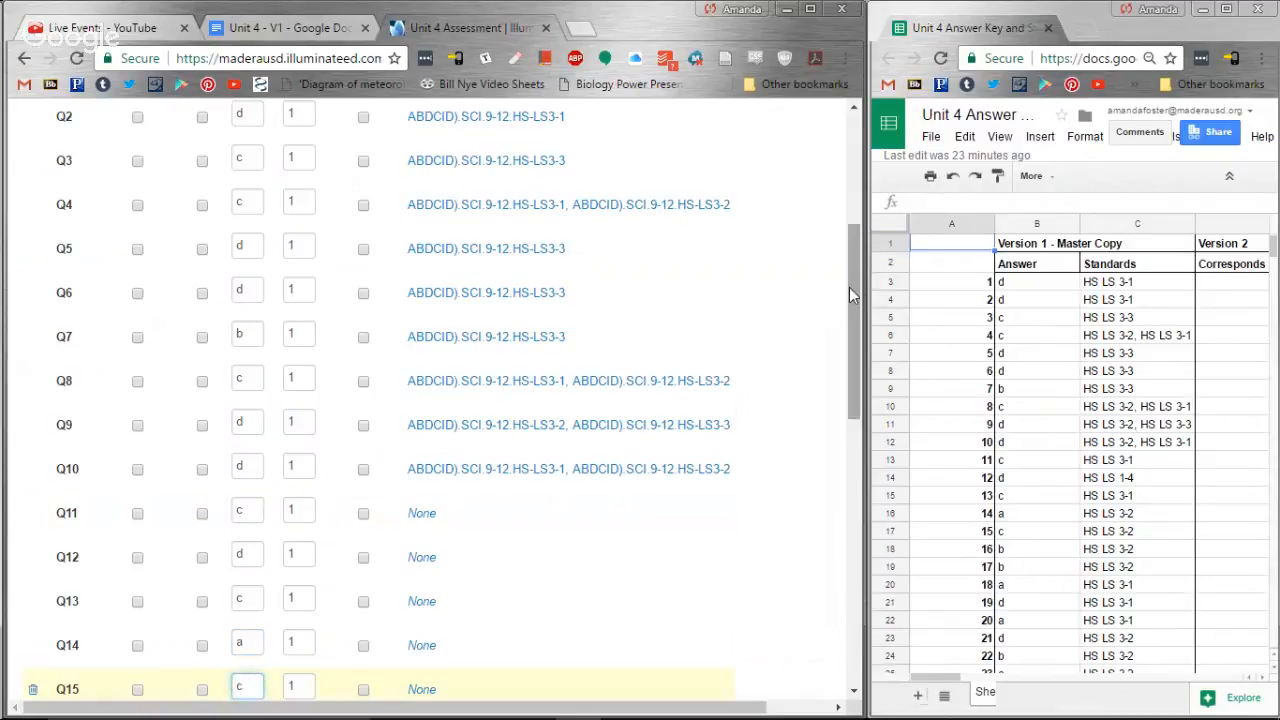
- Save the answer key for the Unit 4 Assessment and preview its printout without printing it
{"action": "left_click_drag", "start_coordinate": [851, 301], "coordinate": [856, 574]}
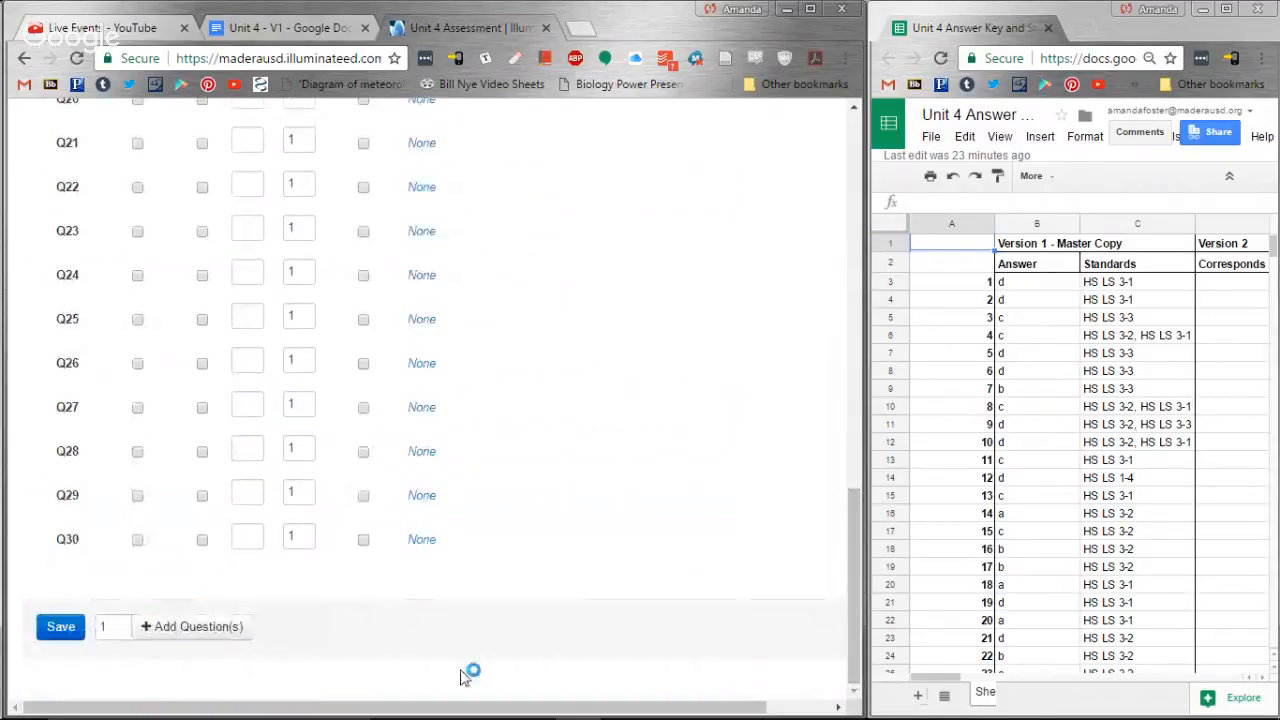
{"action": "left_click", "coordinate": [64, 632]}
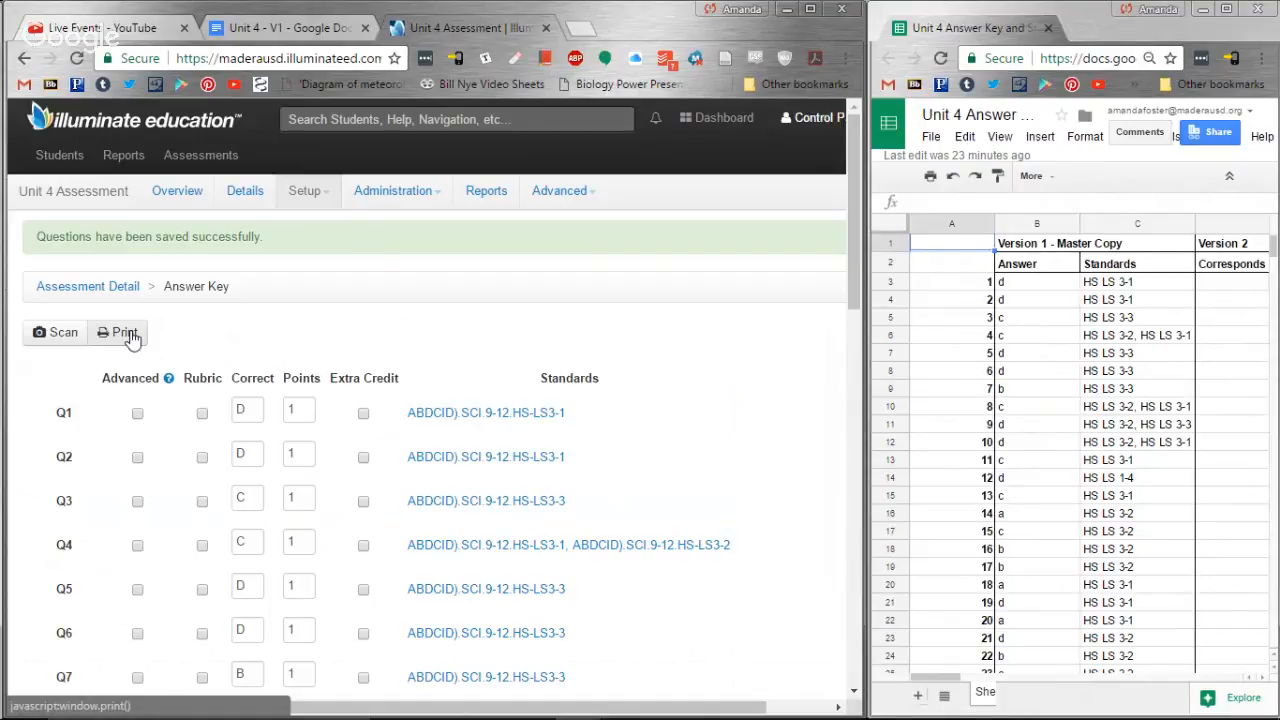
{"action": "left_click", "coordinate": [125, 333]}
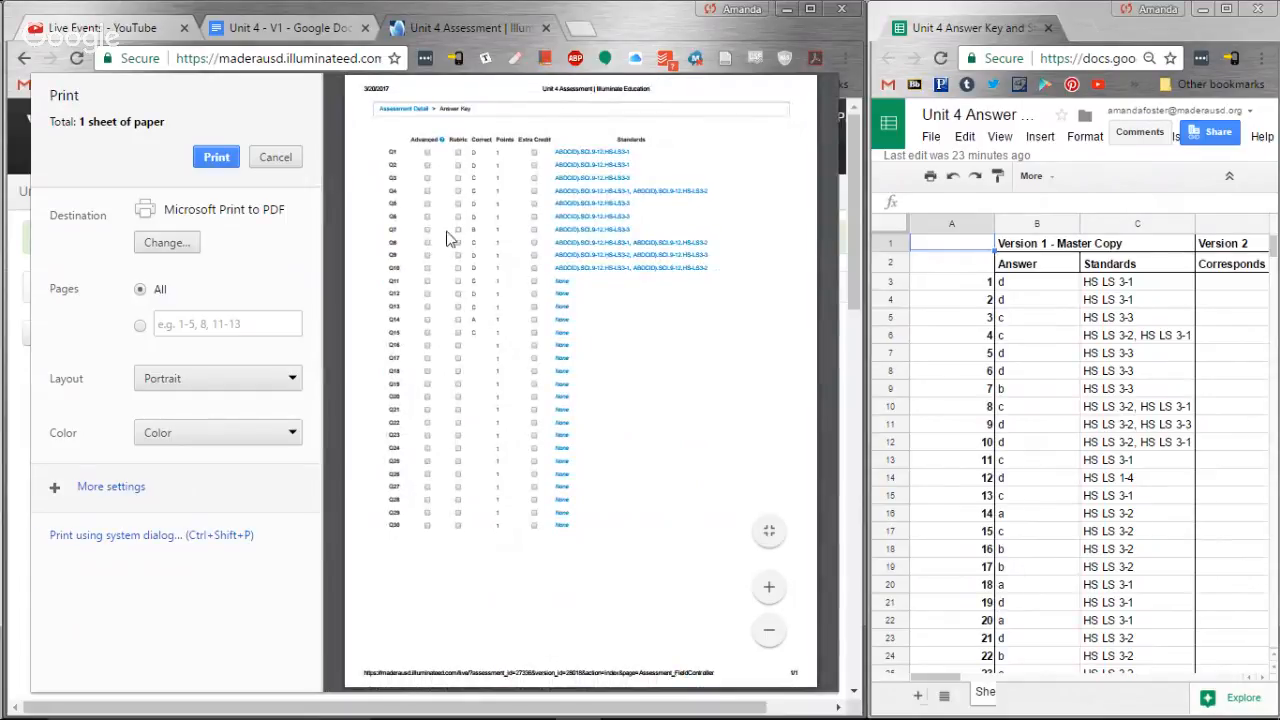
{"action": "left_click", "coordinate": [275, 157]}
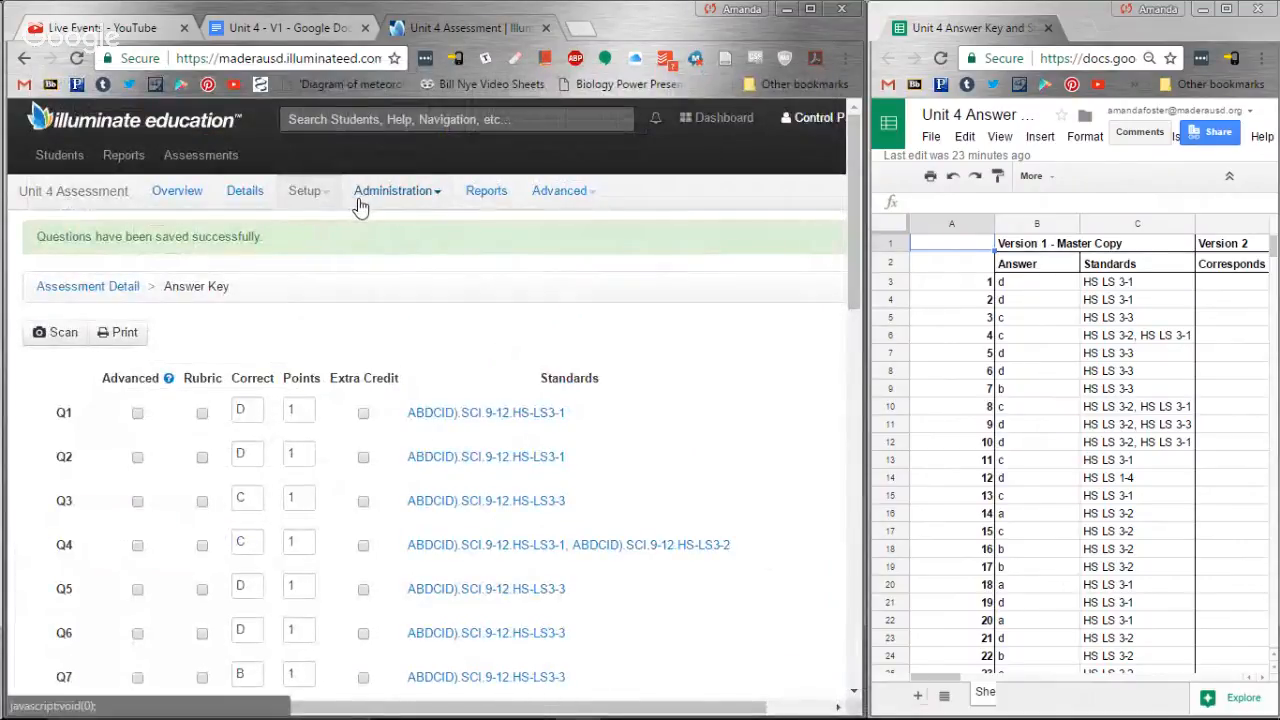
- Open the assessment's Materials page, and download the Unit 4 - V1 exam from Google Docs as a PDF
{"action": "left_click", "coordinate": [301, 203]}
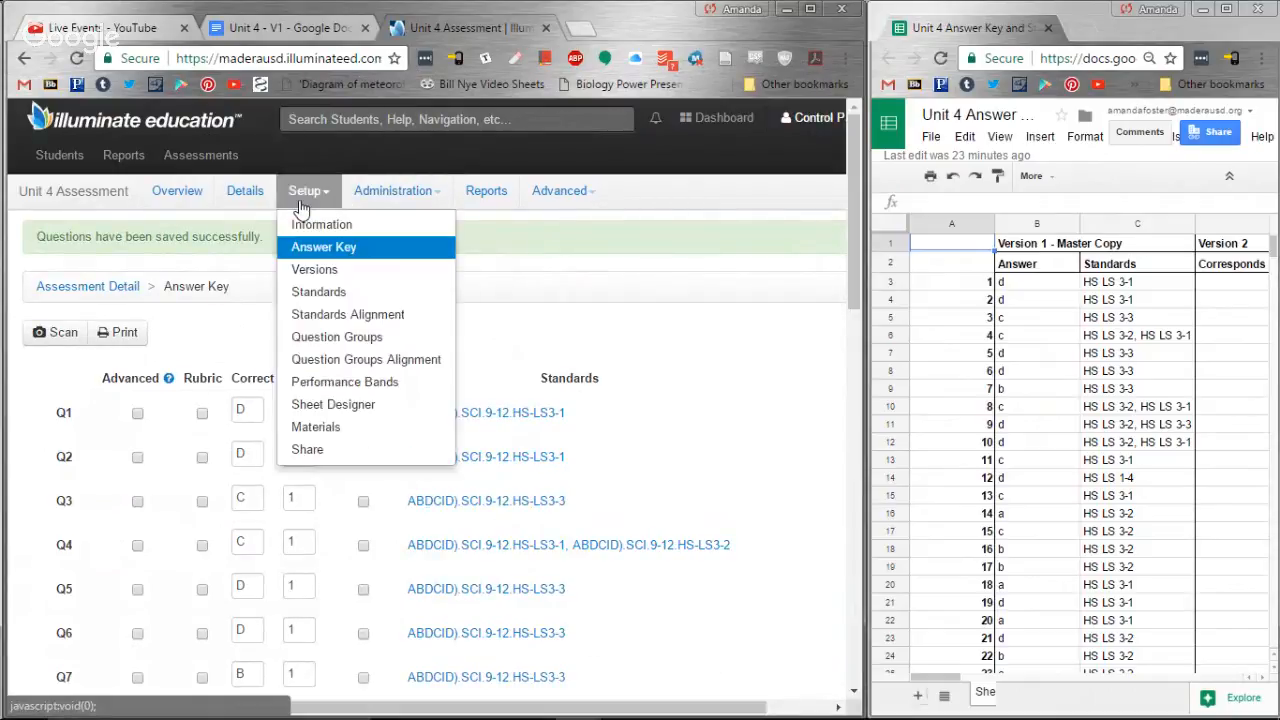
{"action": "left_click", "coordinate": [333, 427]}
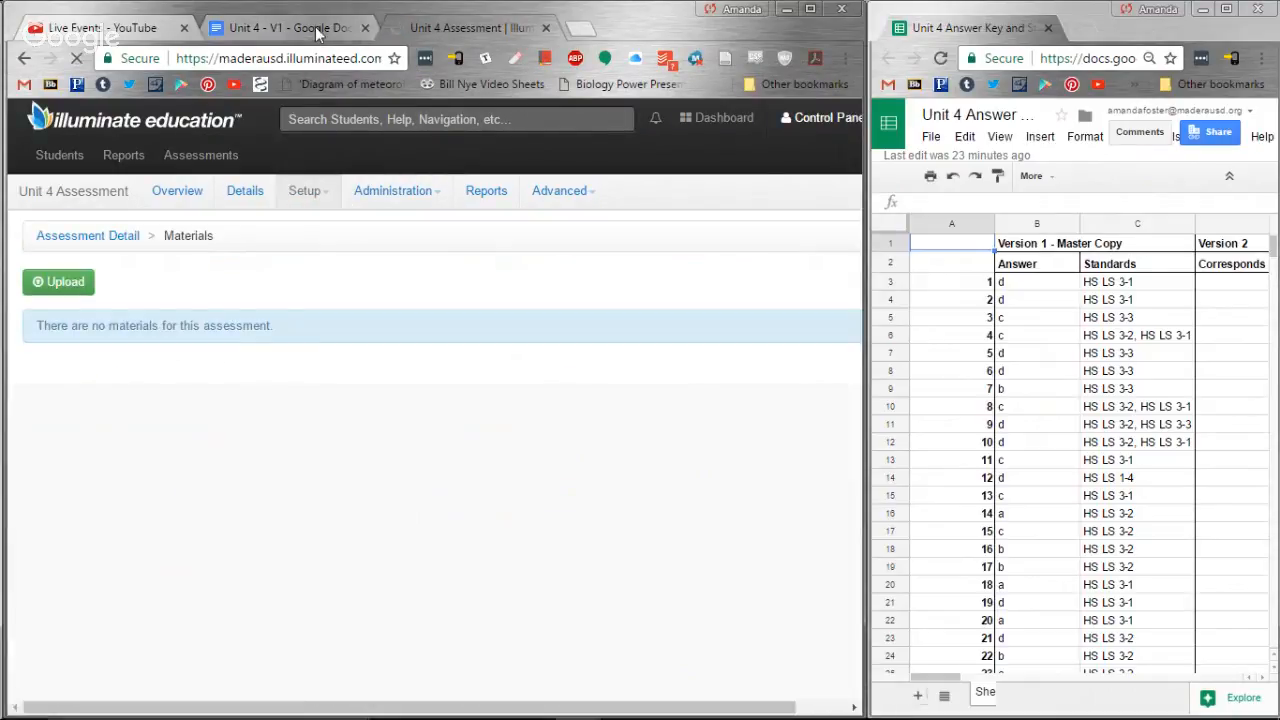
{"action": "left_click", "coordinate": [315, 26]}
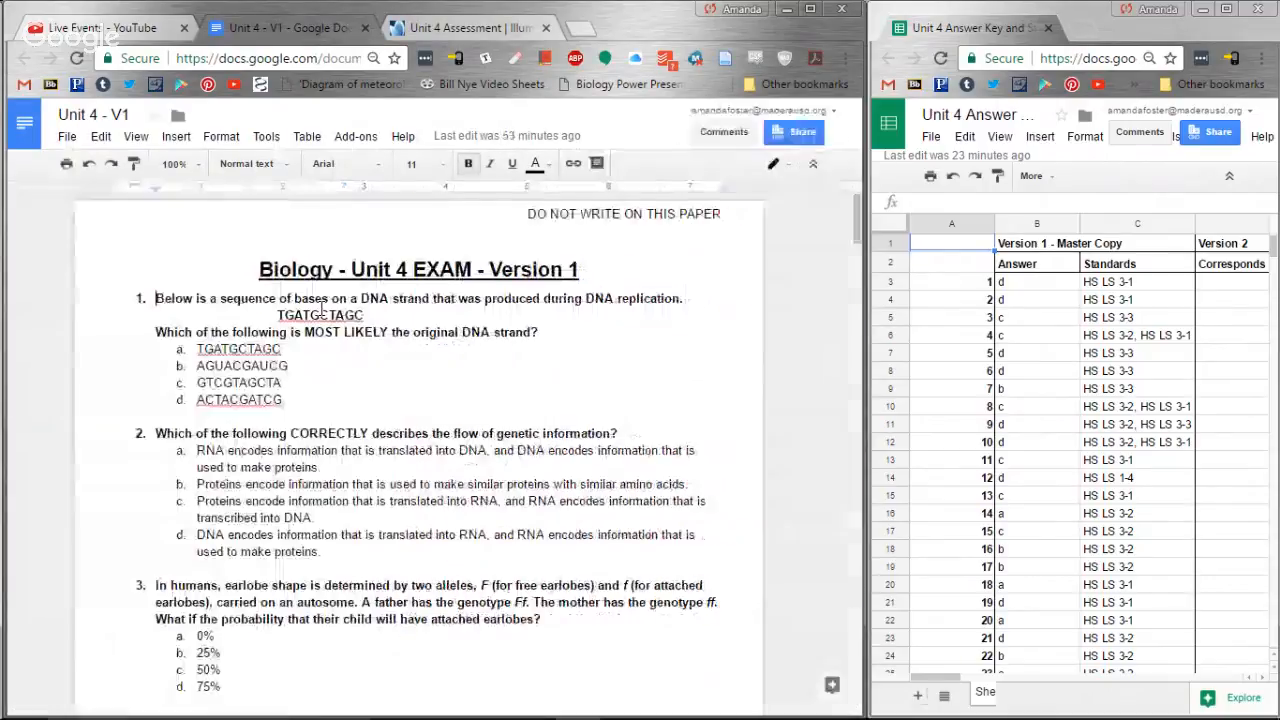
{"action": "left_click", "coordinate": [66, 138]}
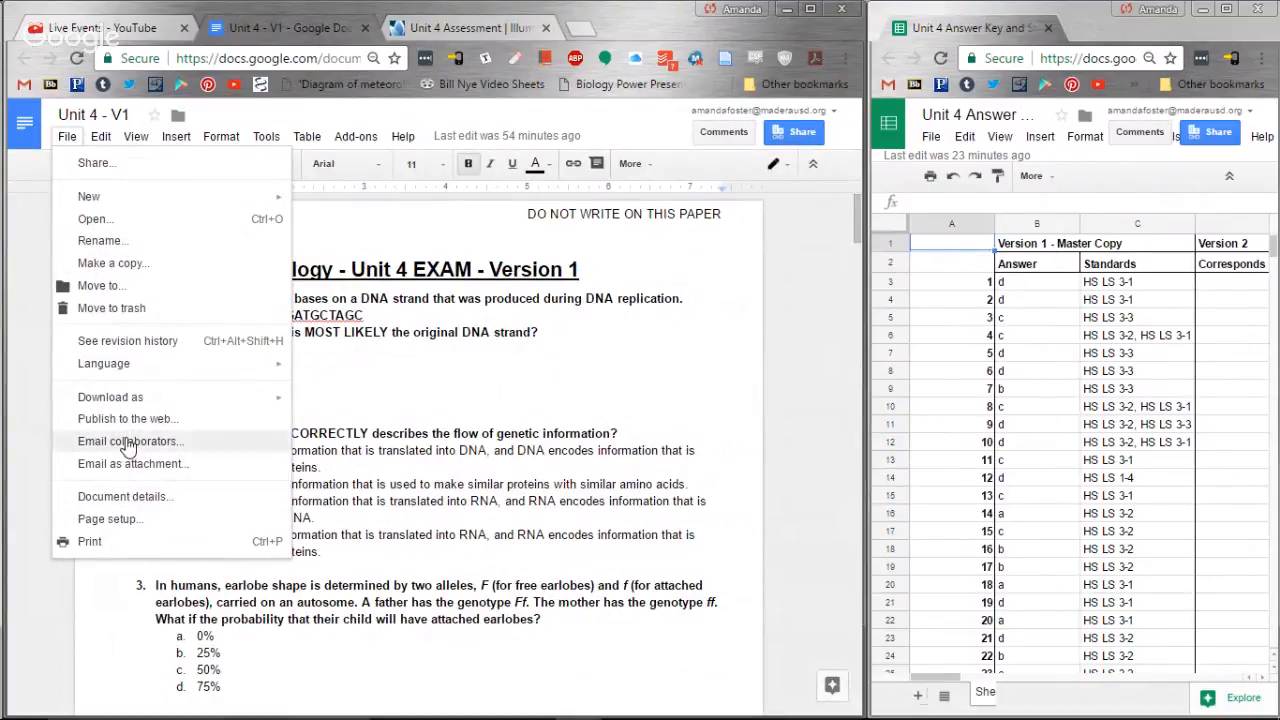
{"action": "mouse_move", "coordinate": [128, 400]}
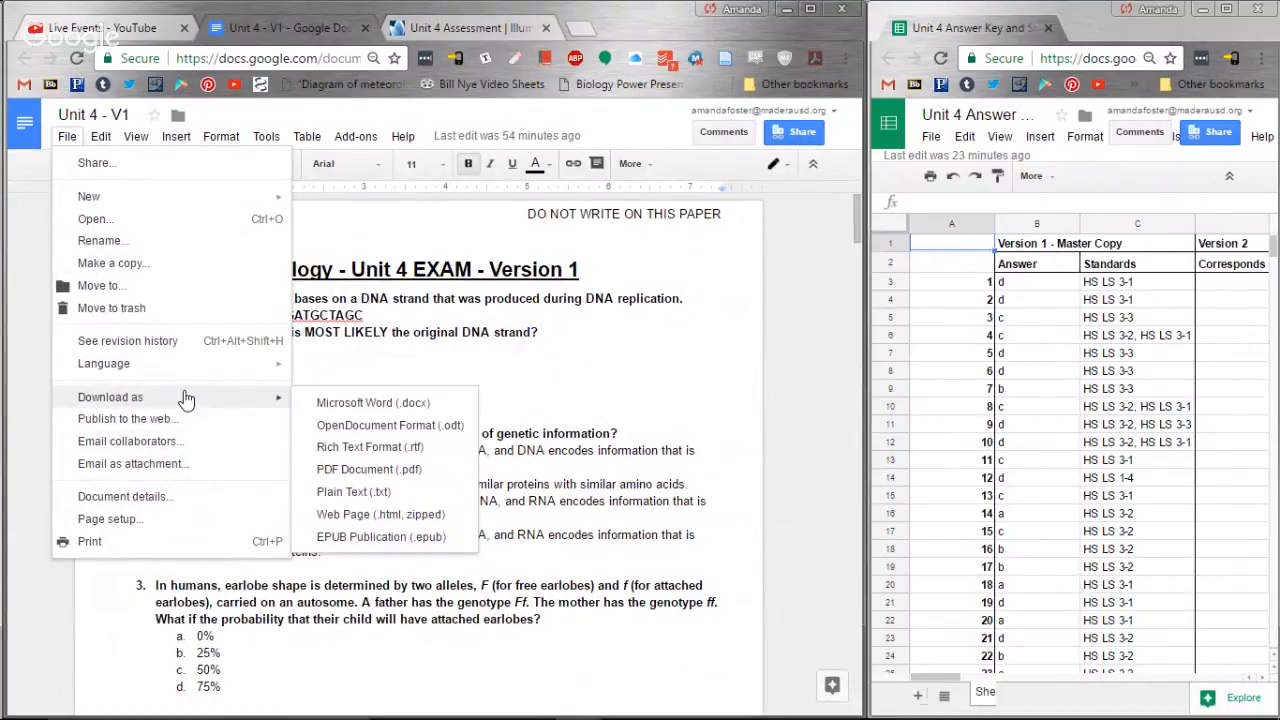
{"action": "left_click", "coordinate": [347, 470]}
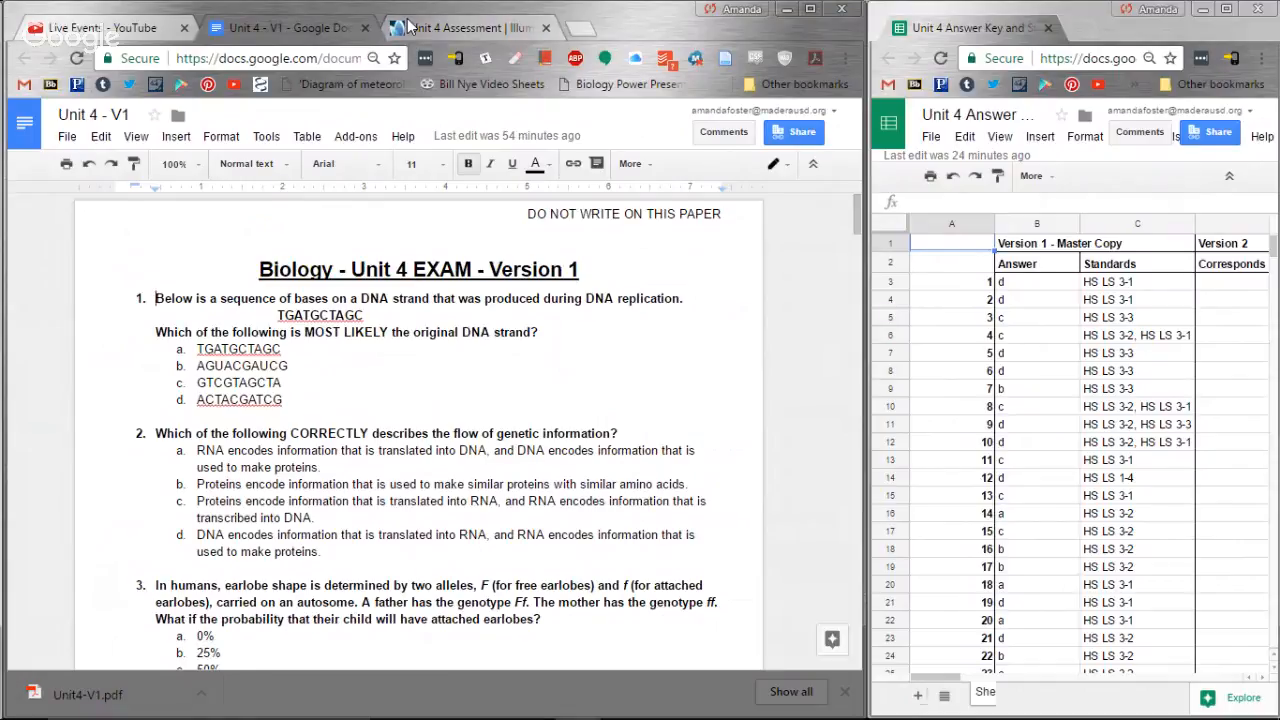
- Return to Illuminate Education and attach Unit4-V1.pdf as material for the Unit 4 Assessment
{"action": "left_click", "coordinate": [466, 28]}
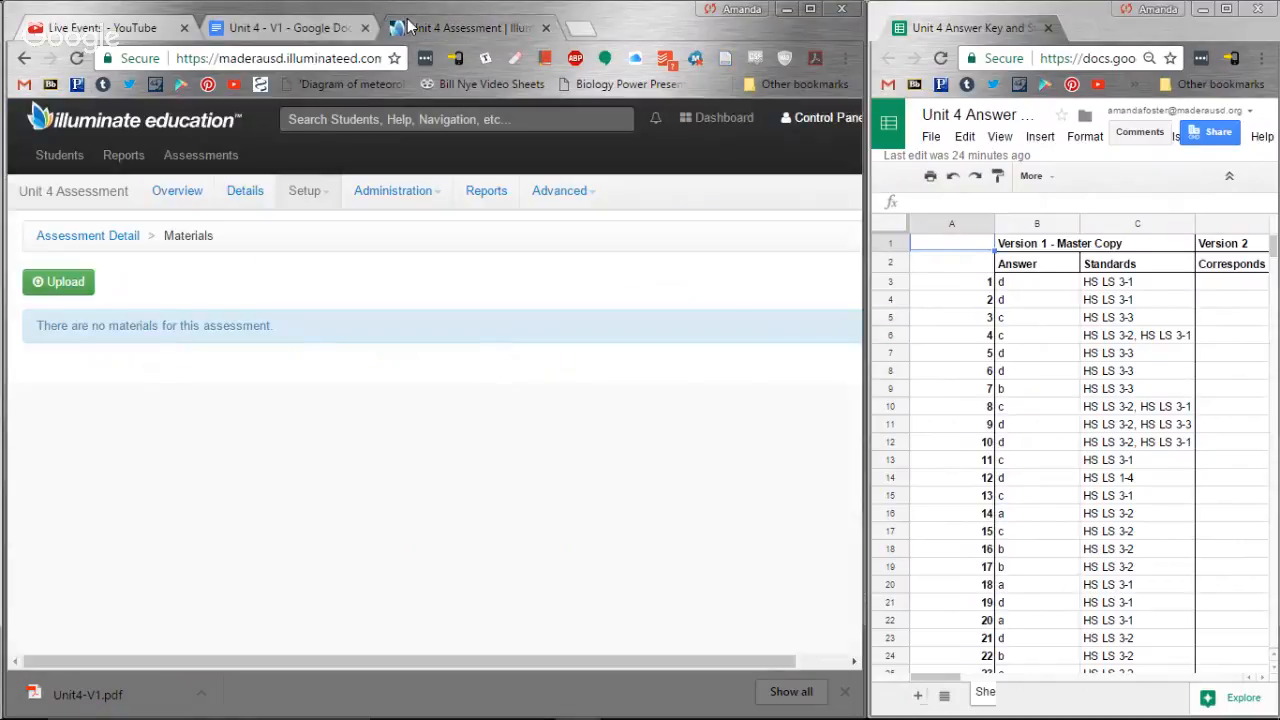
{"action": "left_click", "coordinate": [35, 285]}
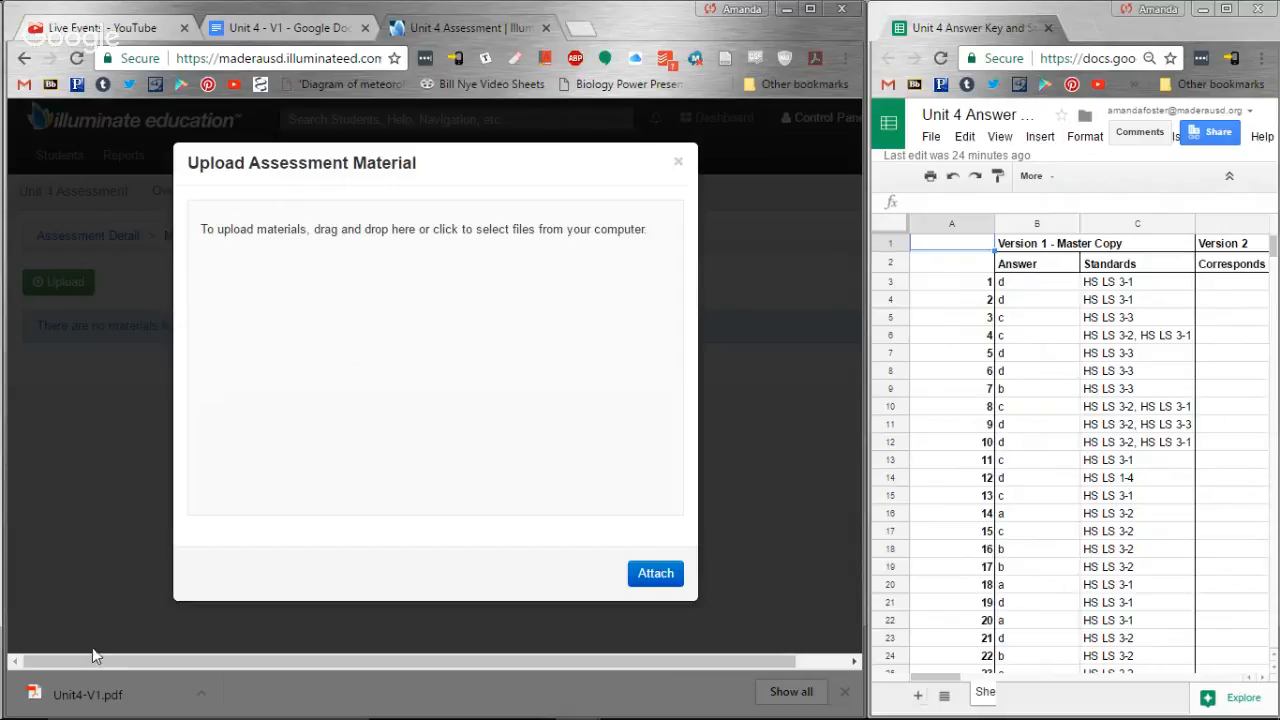
{"action": "left_click_drag", "start_coordinate": [93, 708], "coordinate": [325, 438]}
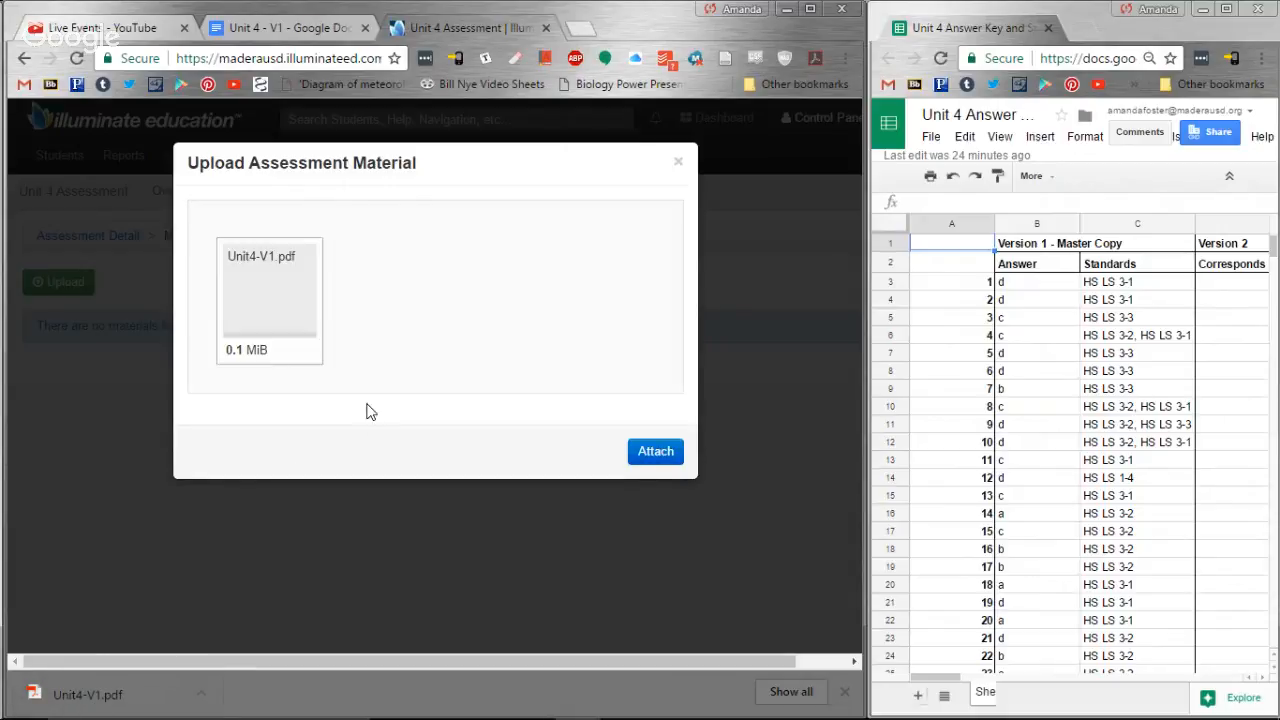
{"action": "left_click", "coordinate": [674, 456]}
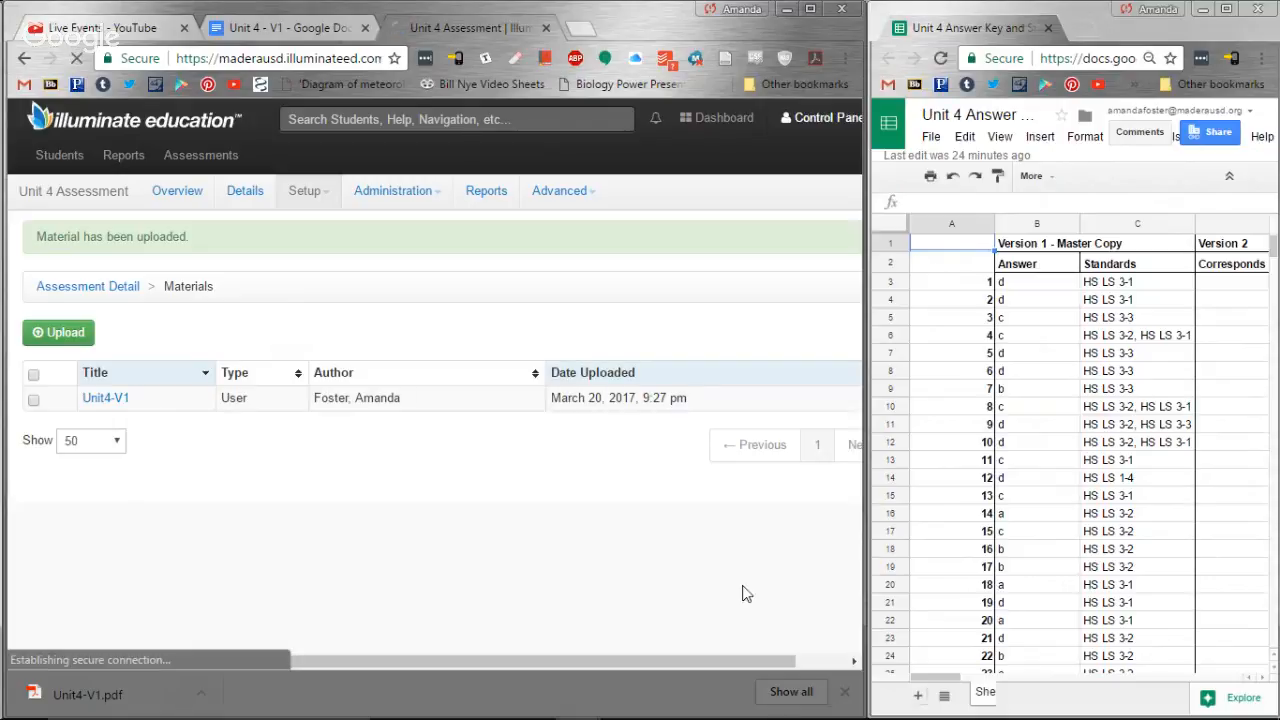
{"action": "left_click", "coordinate": [844, 692]}
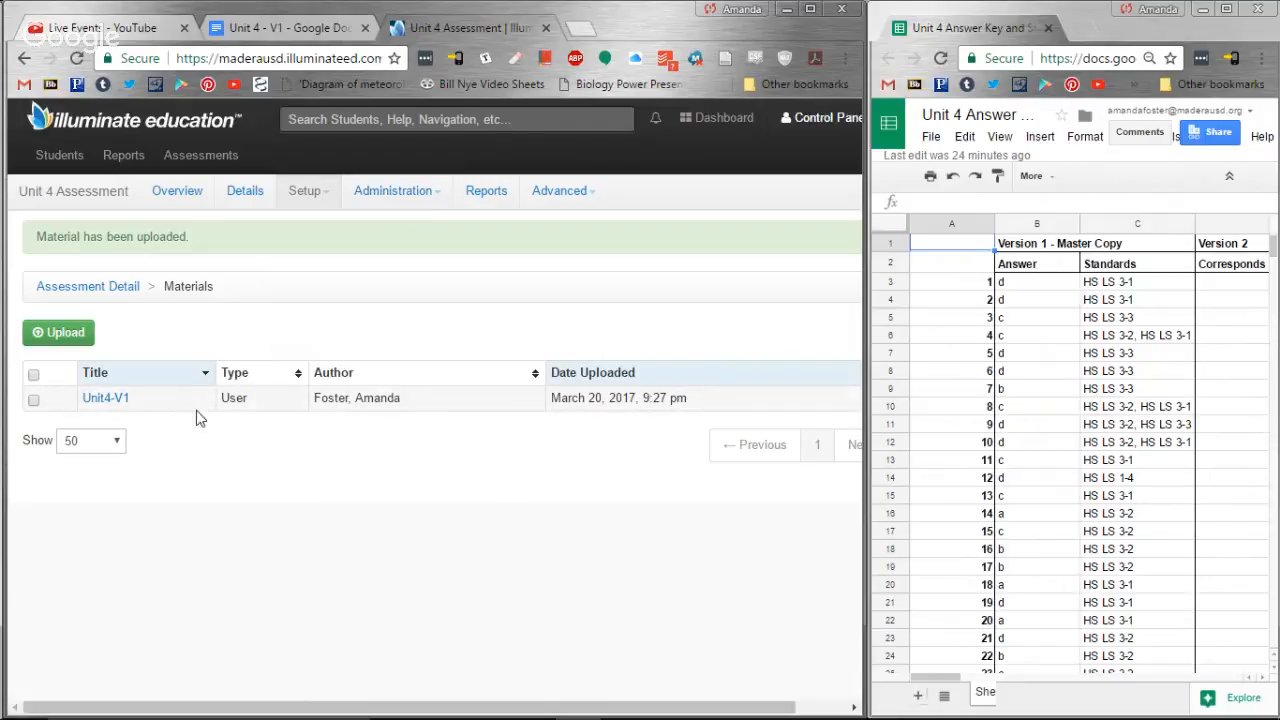
- Open answer sheet printing for the assessment and filter it to the BIOLOGY B classes 1, 2, 4, 5 and 6
{"action": "left_click", "coordinate": [382, 195]}
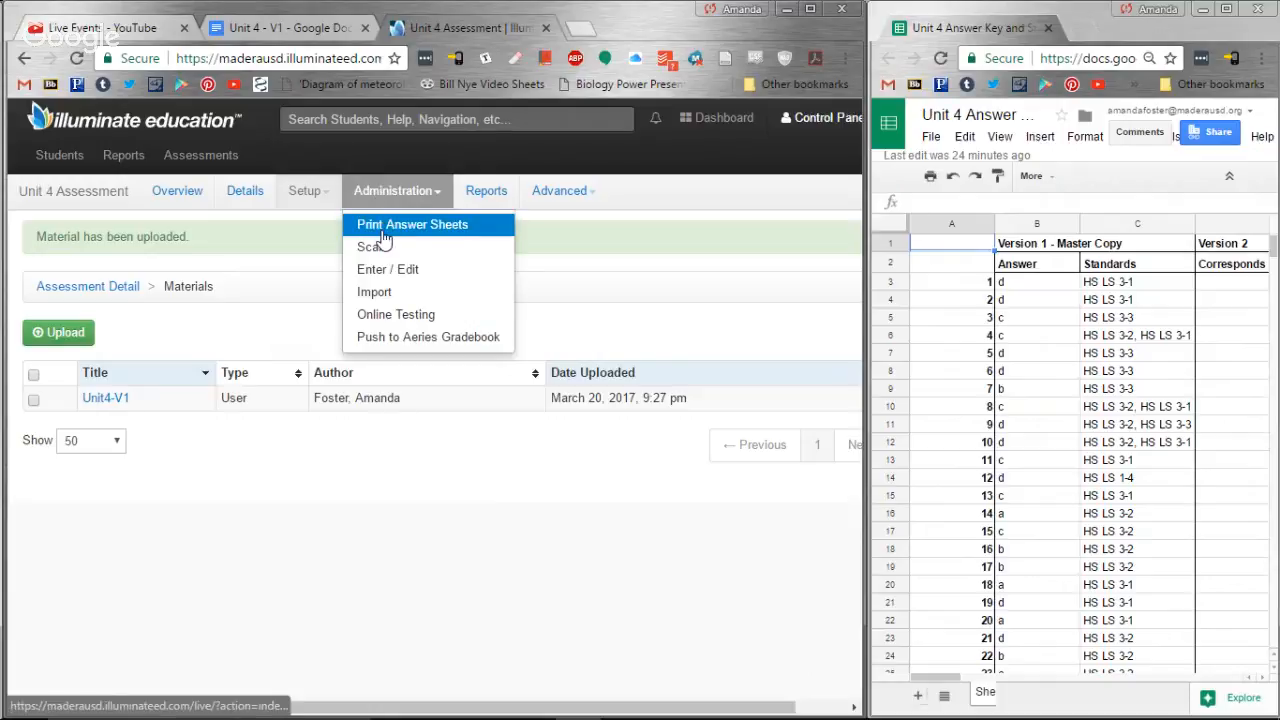
{"action": "left_click", "coordinate": [380, 234]}
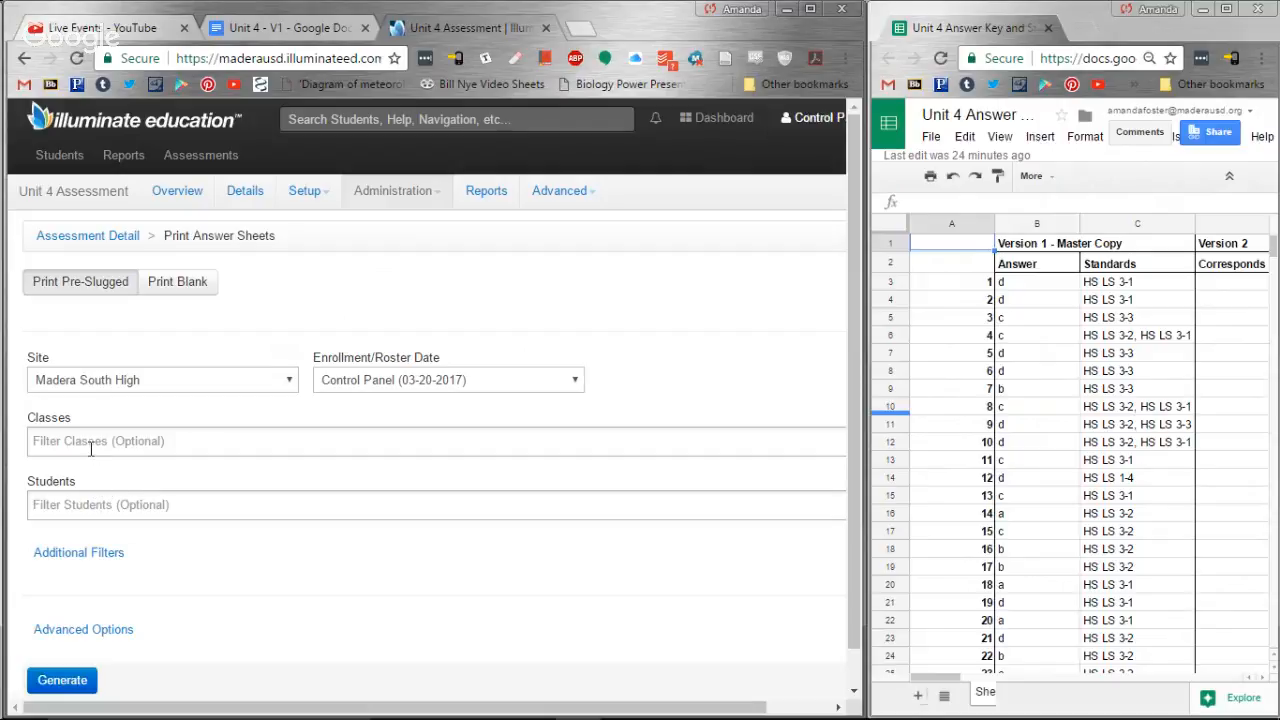
{"action": "left_click", "coordinate": [158, 443]}
{"action": "left_click", "coordinate": [155, 468]}
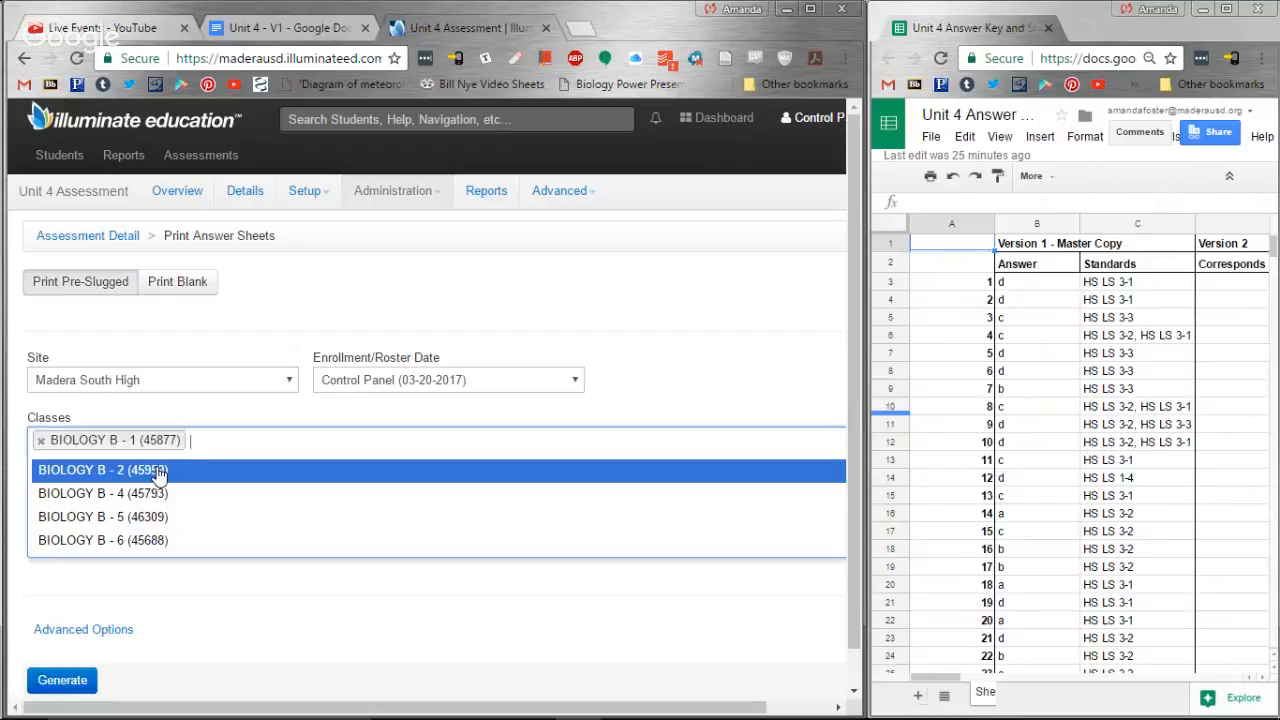
{"action": "left_click", "coordinate": [157, 493]}
{"action": "left_click", "coordinate": [157, 469]}
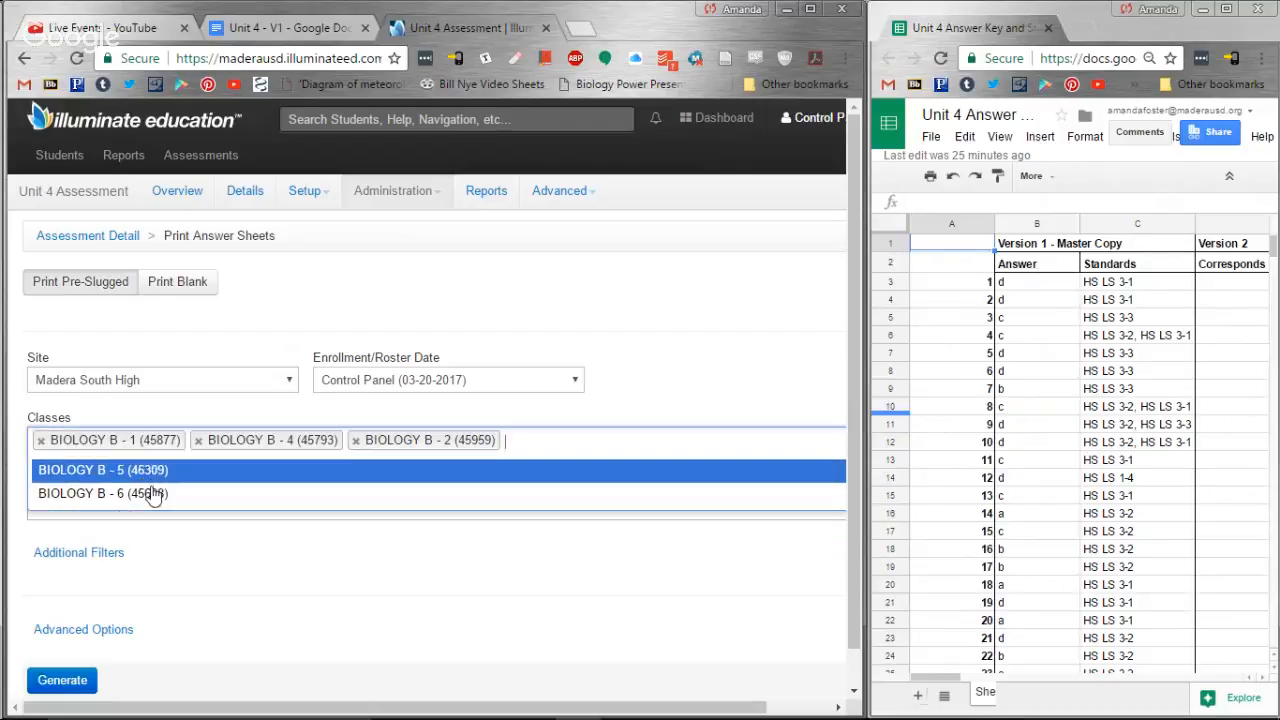
{"action": "left_click", "coordinate": [153, 493]}
{"action": "left_click", "coordinate": [147, 468]}
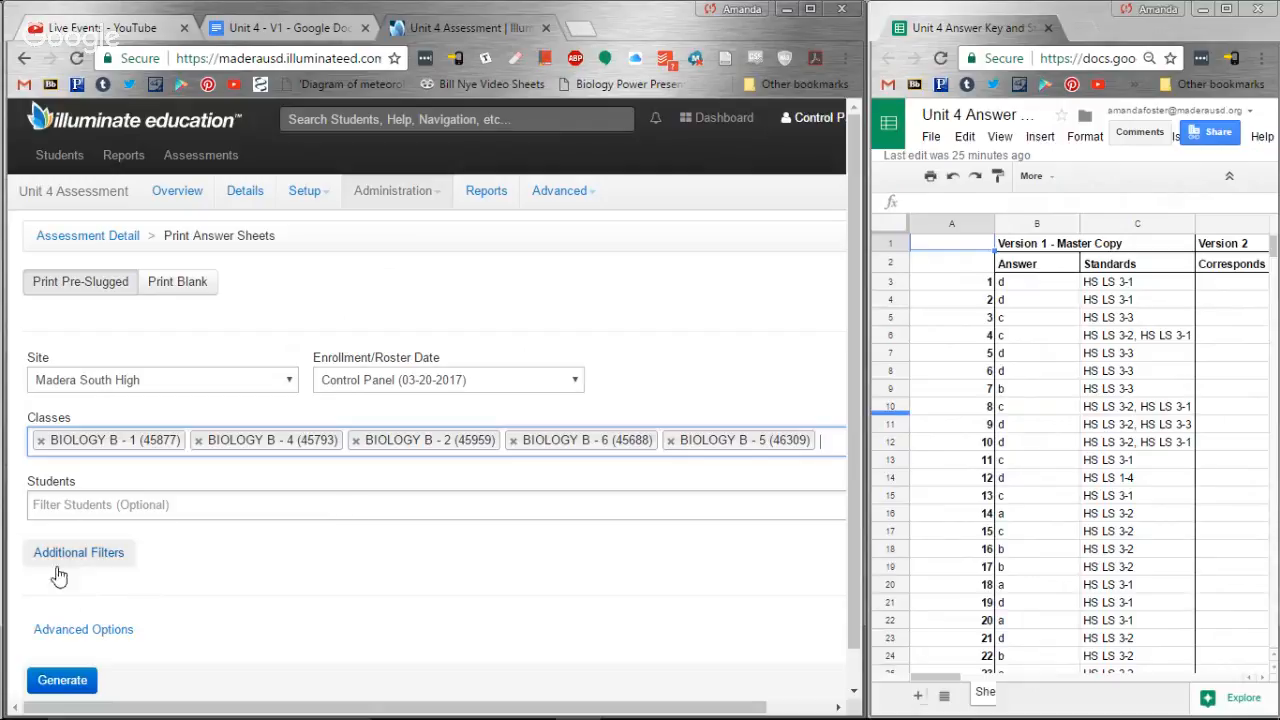
- Generate the pre-slugged answer sheets for the chosen classes and review the student sheet preview
{"action": "left_click", "coordinate": [62, 681]}
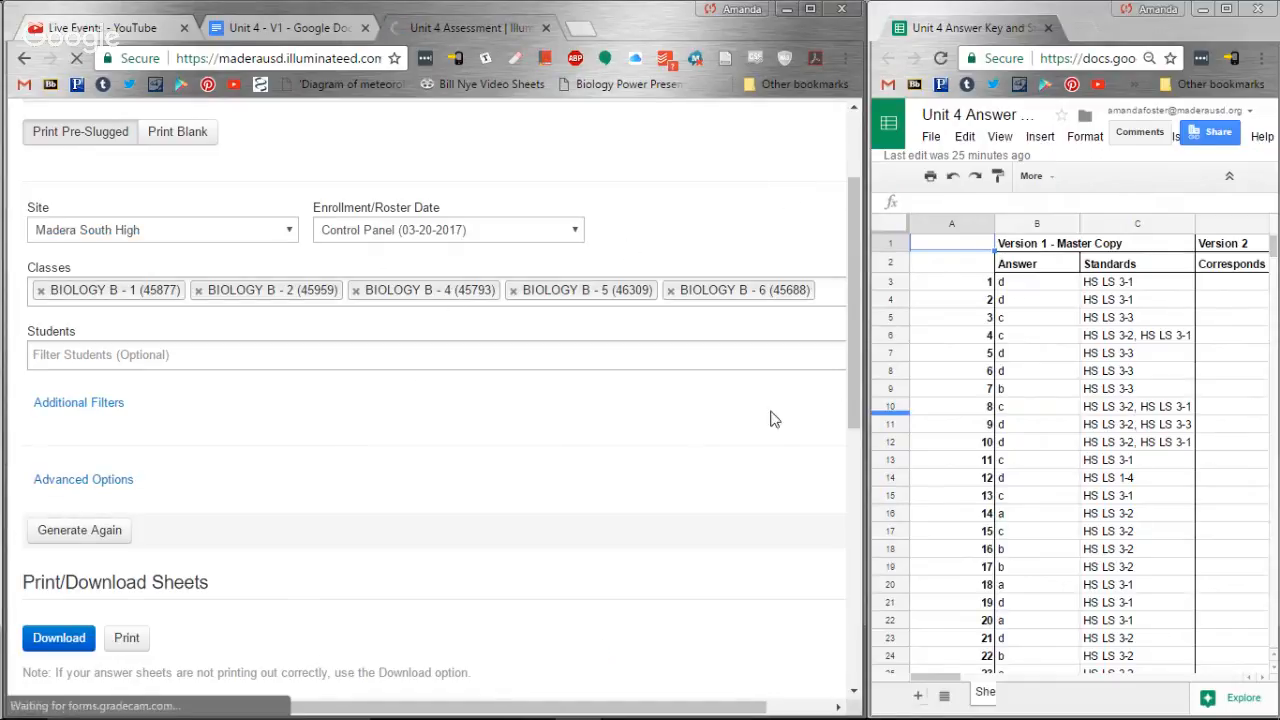
{"action": "scroll", "coordinate": [842, 445], "scroll_direction": "down", "scroll_amount": 2}
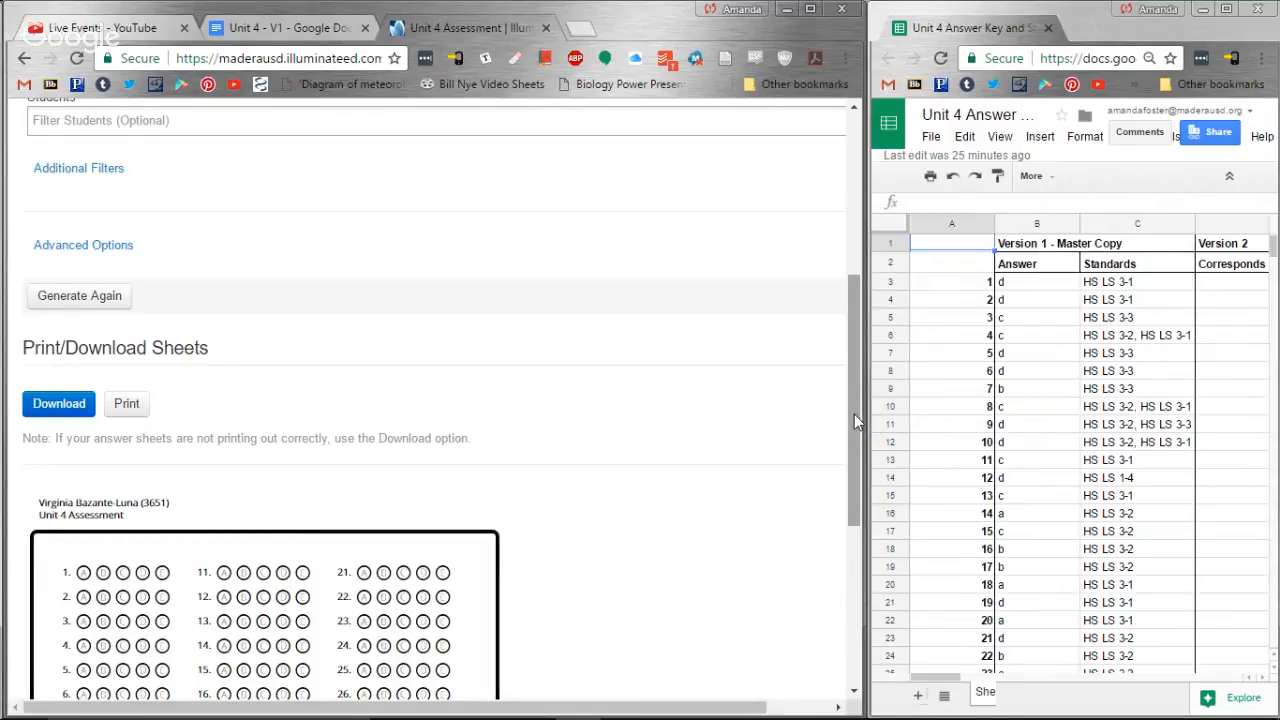
{"action": "left_click_drag", "start_coordinate": [854, 414], "coordinate": [844, 518]}
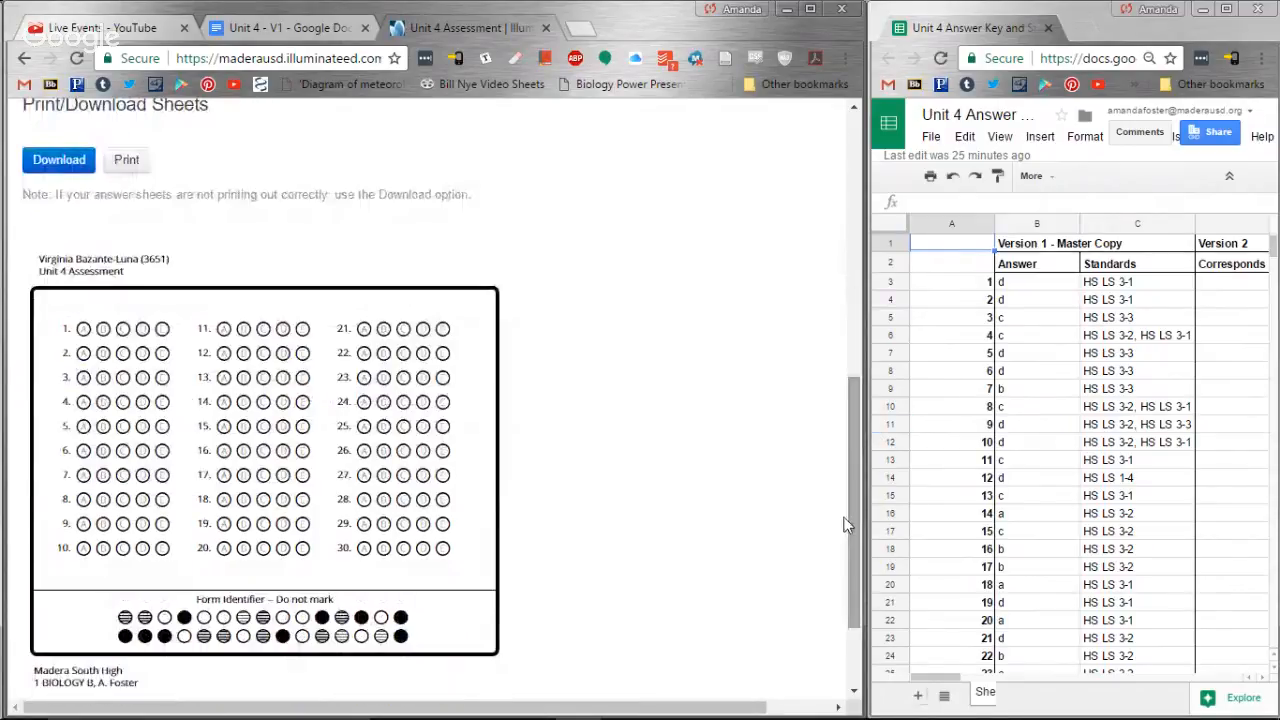
{"action": "left_click_drag", "start_coordinate": [40, 264], "coordinate": [148, 270]}
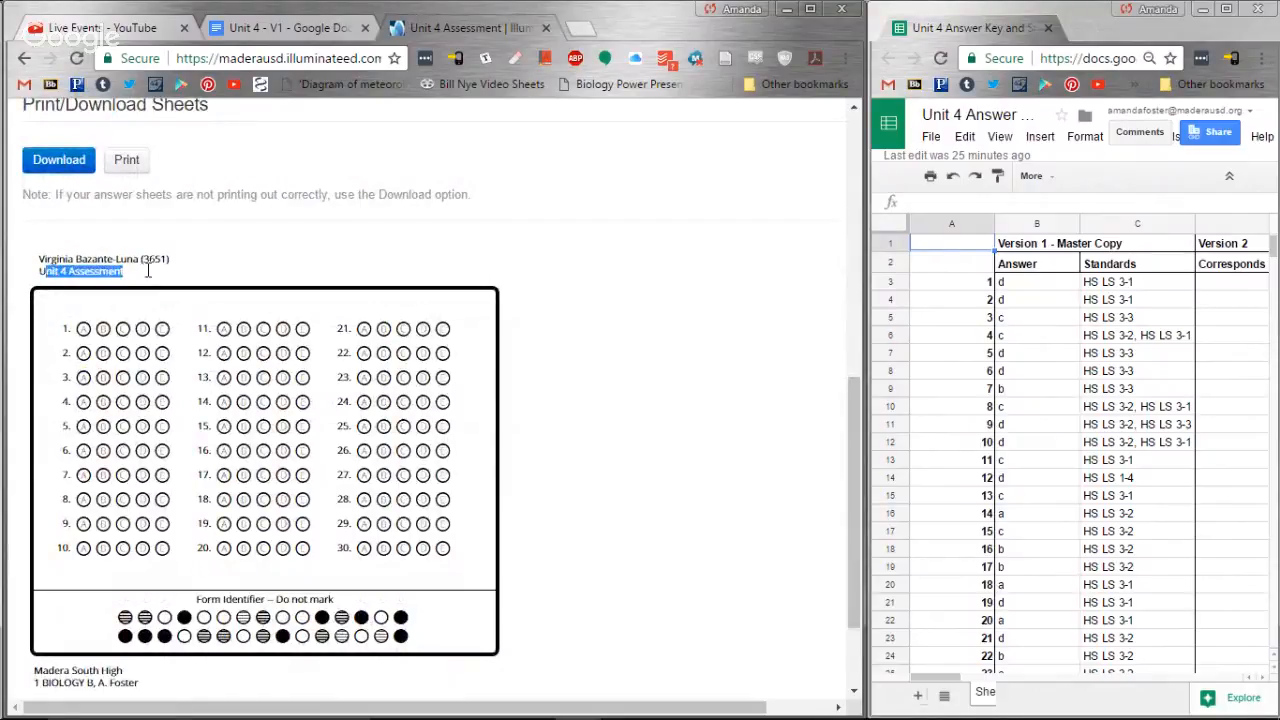
{"action": "left_click", "coordinate": [625, 336]}
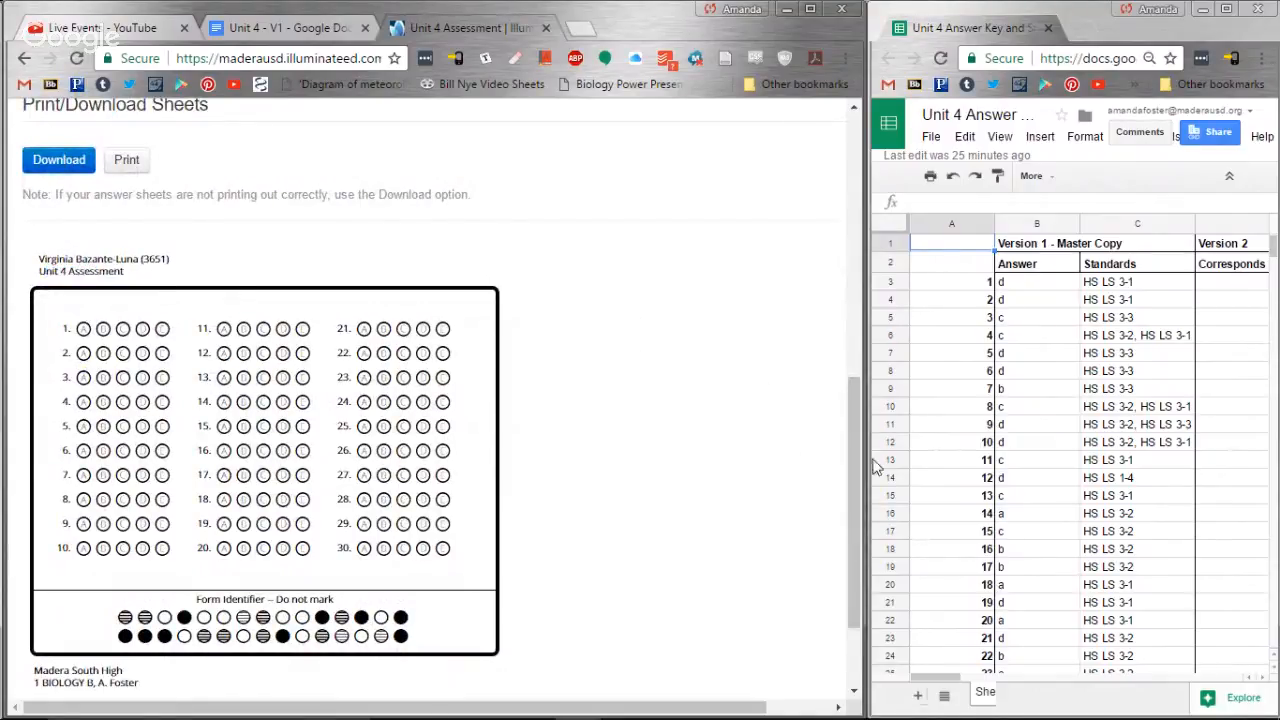
- Generate blank answer sheets with a Student ID grid and preview their printout without printing
{"action": "left_click_drag", "start_coordinate": [856, 459], "coordinate": [826, 185]}
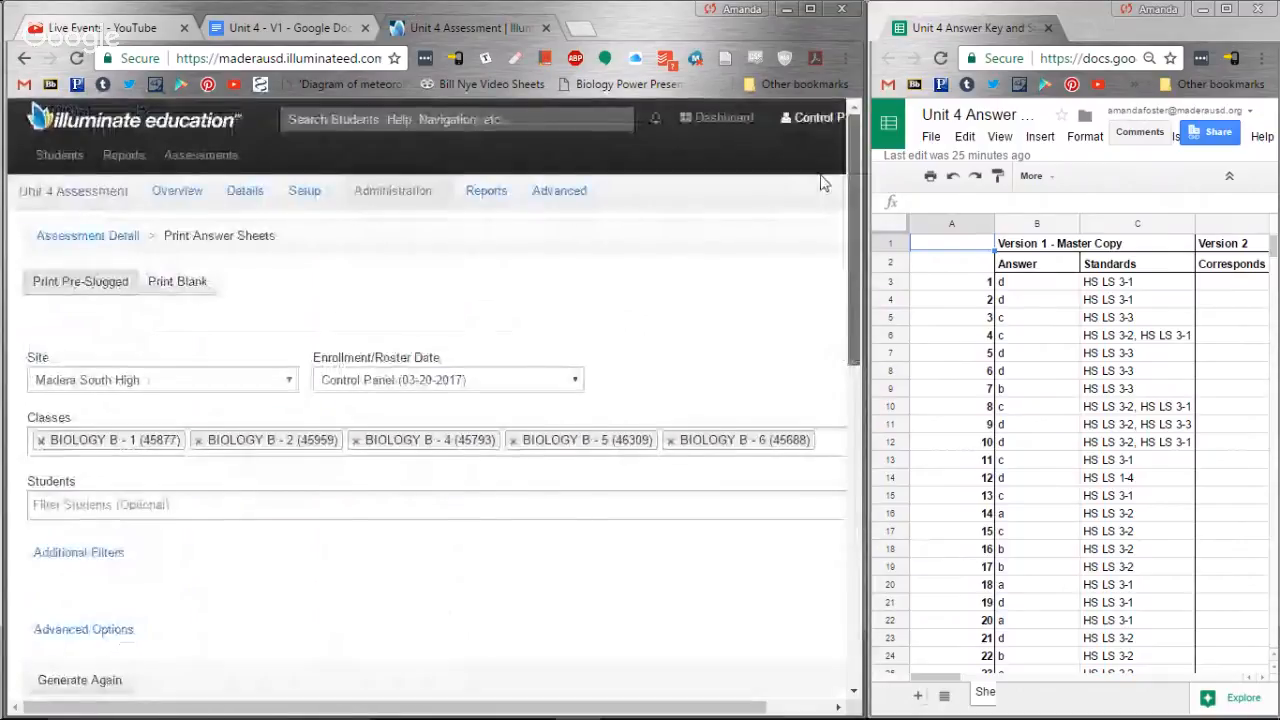
{"action": "left_click", "coordinate": [160, 293]}
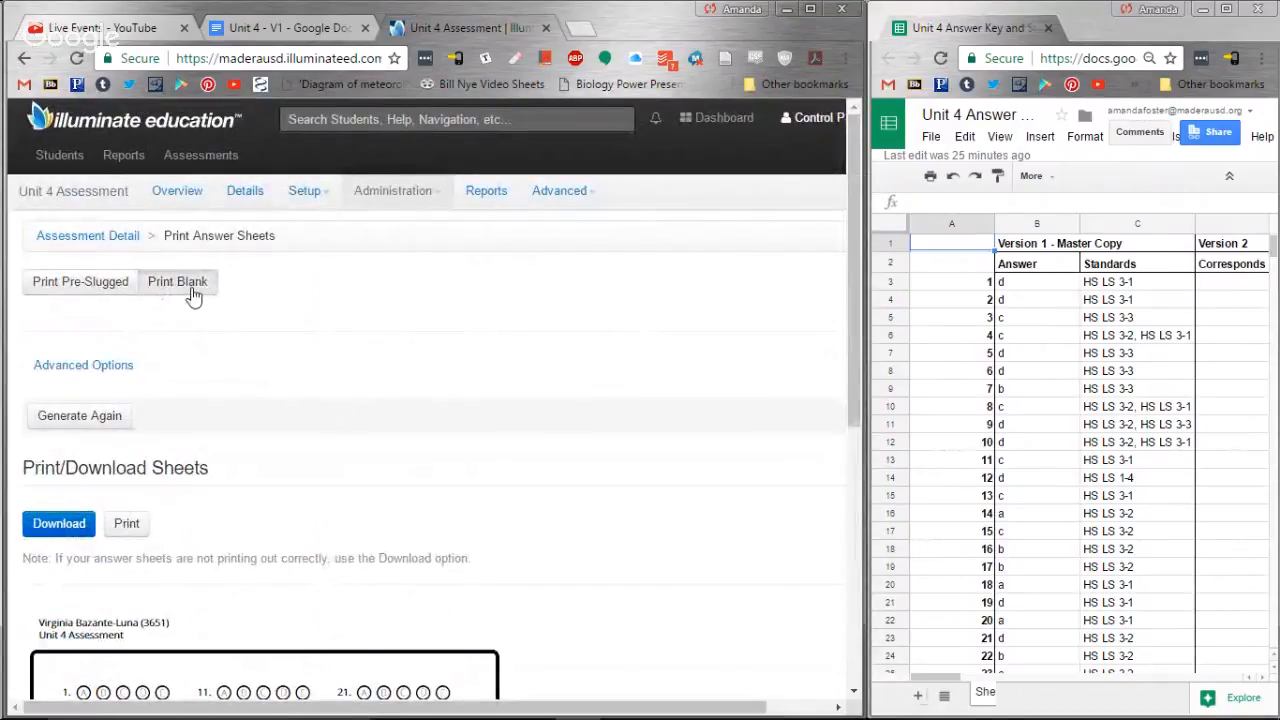
{"action": "left_click", "coordinate": [83, 424]}
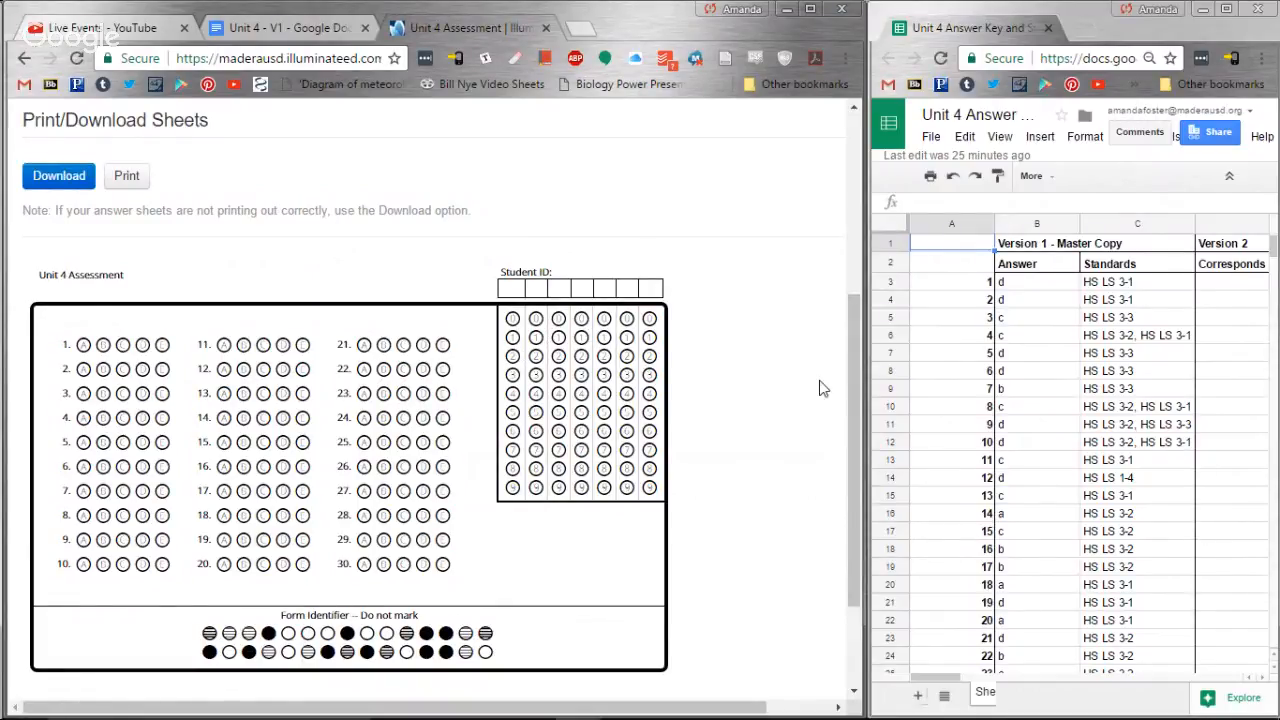
{"action": "left_click_drag", "start_coordinate": [851, 384], "coordinate": [847, 184]}
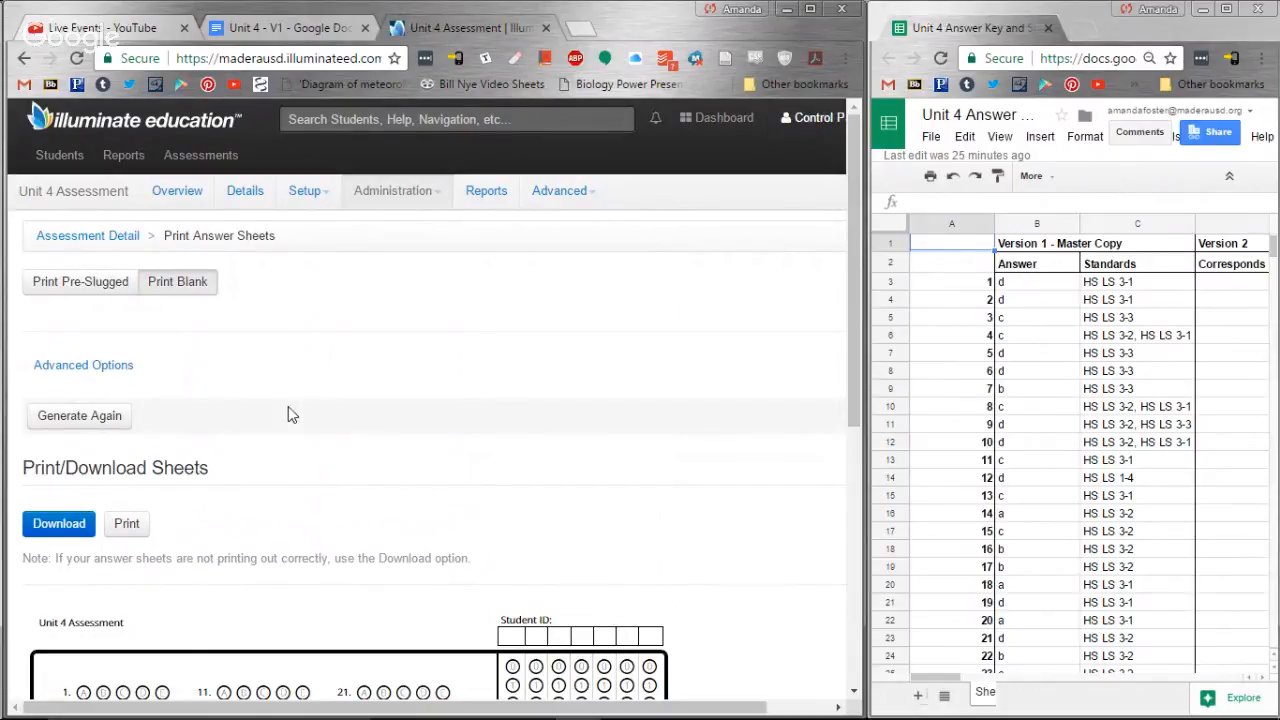
{"action": "left_click", "coordinate": [87, 421]}
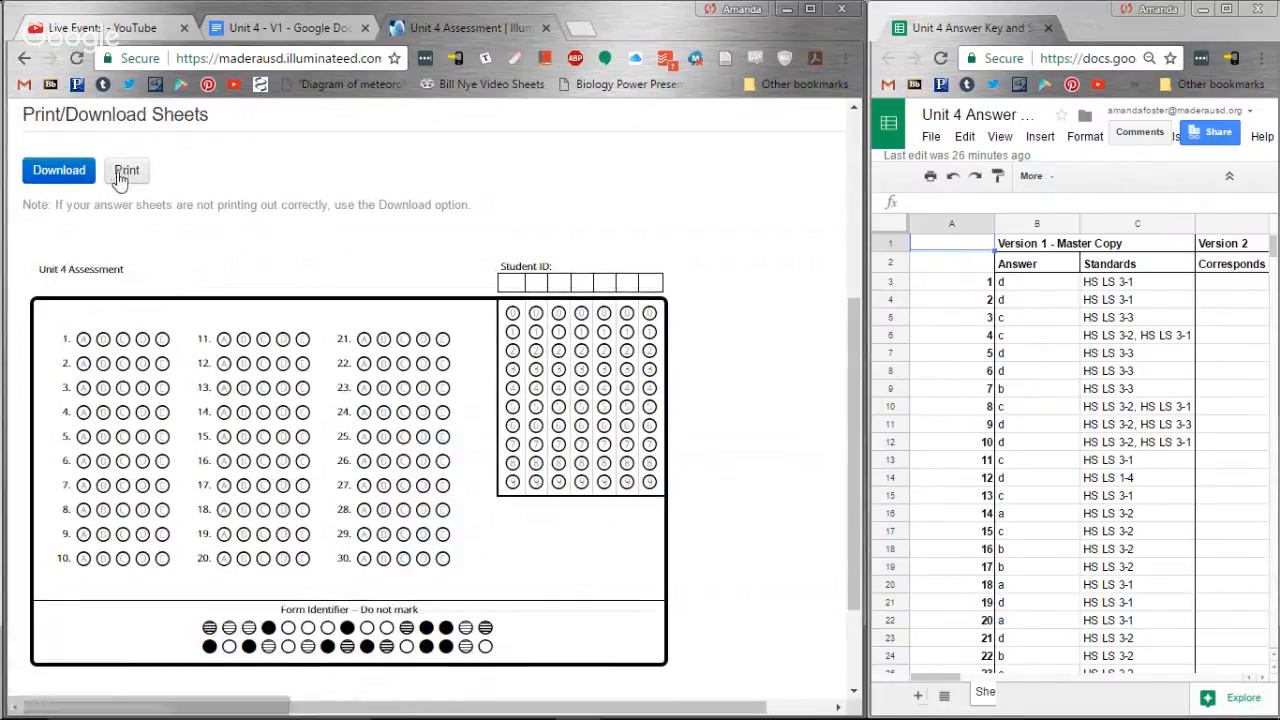
{"action": "left_click", "coordinate": [126, 171]}
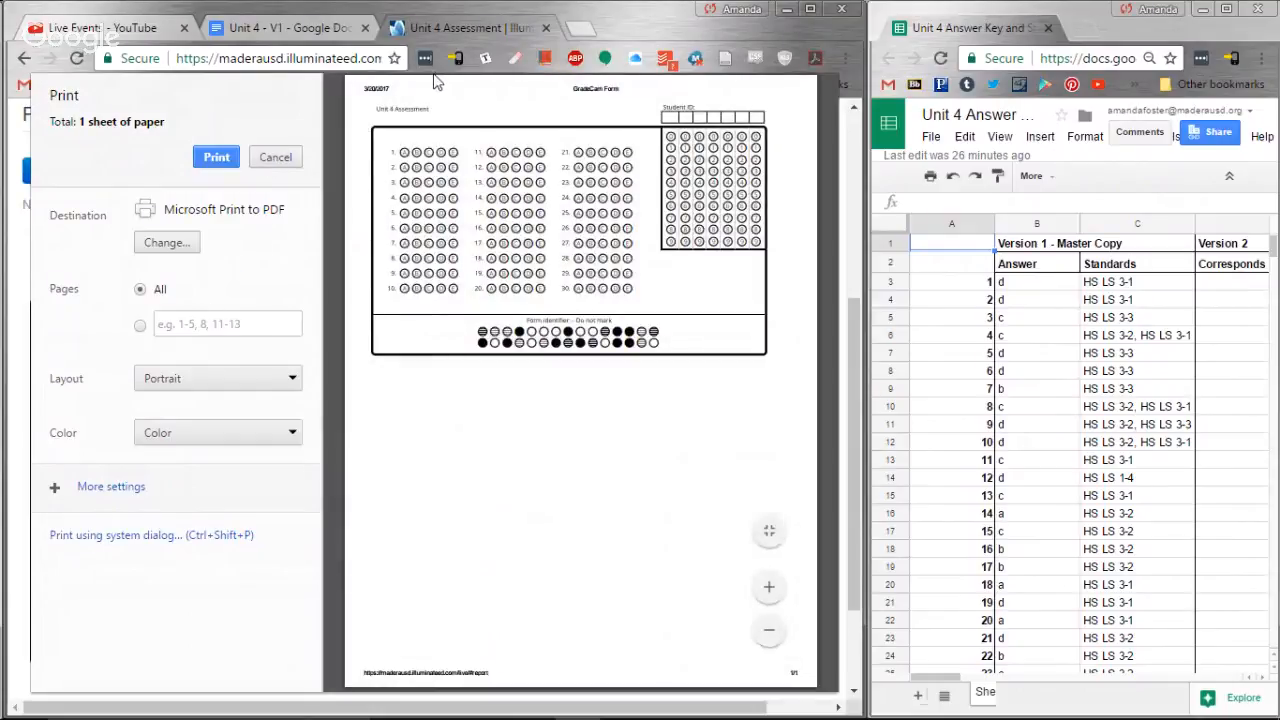
{"action": "left_click", "coordinate": [276, 158]}
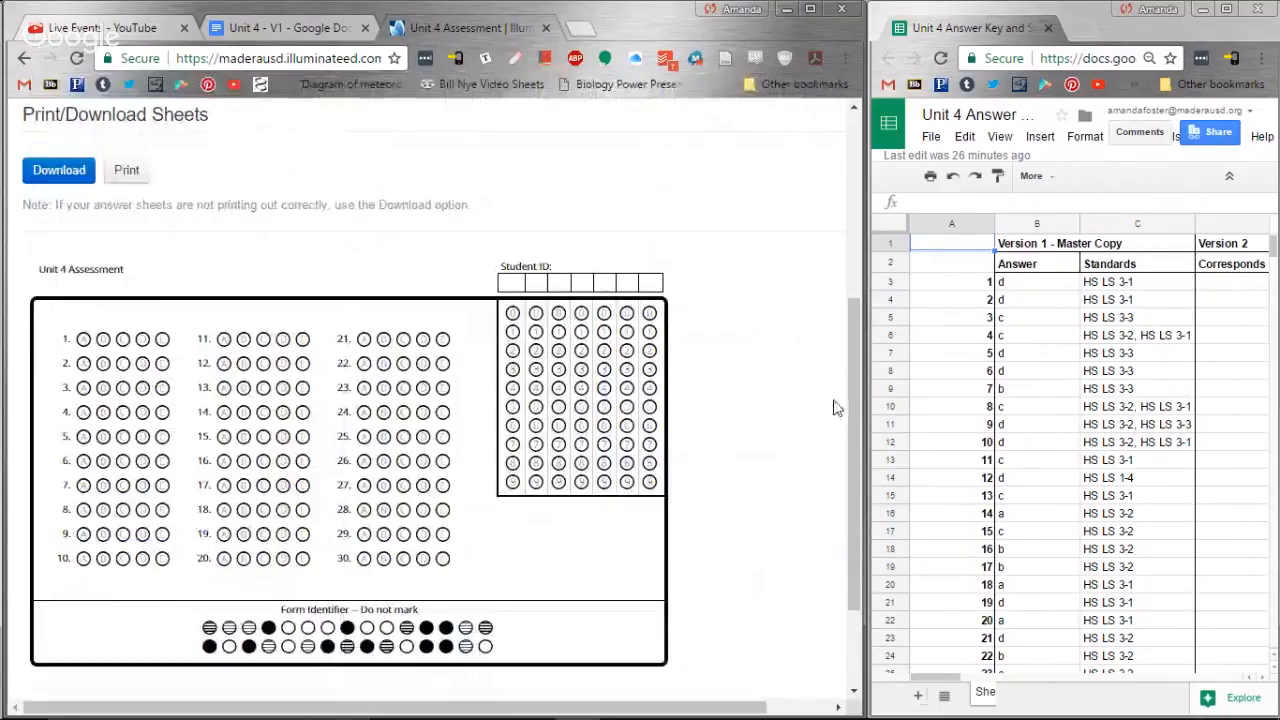
{"action": "left_click_drag", "start_coordinate": [850, 412], "coordinate": [829, 216]}
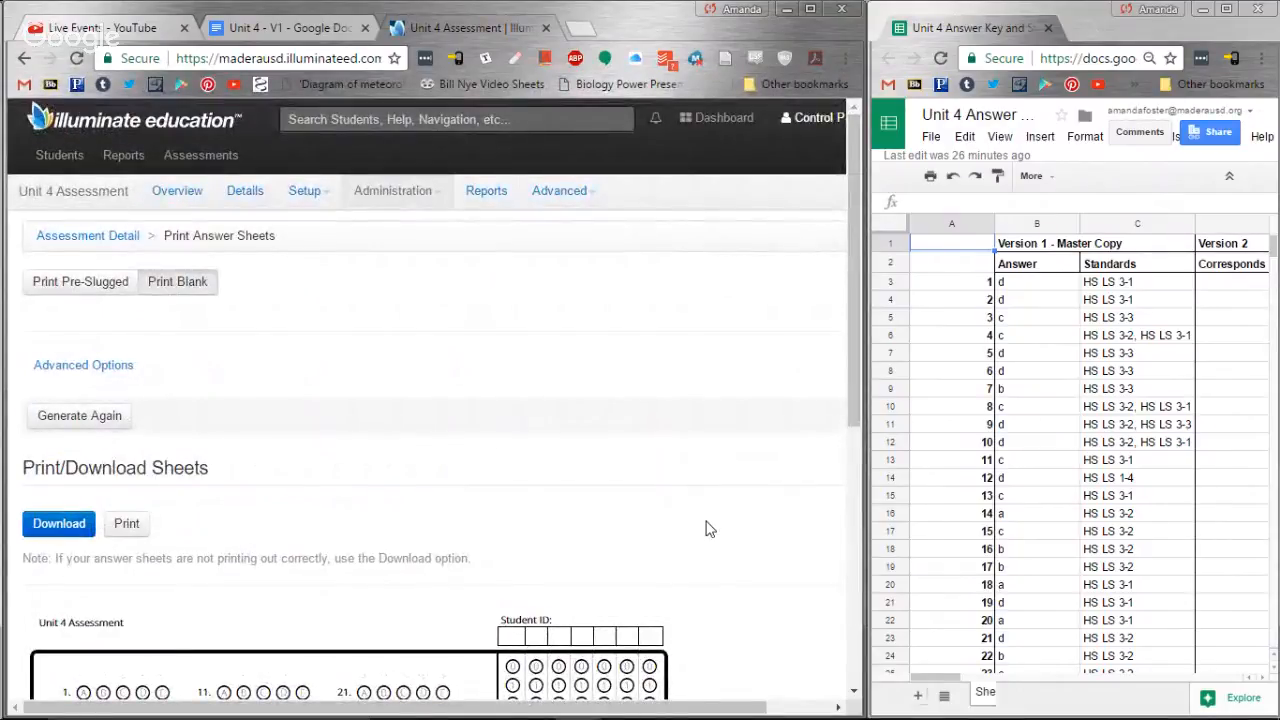
{"action": "left_click", "coordinate": [307, 201]}
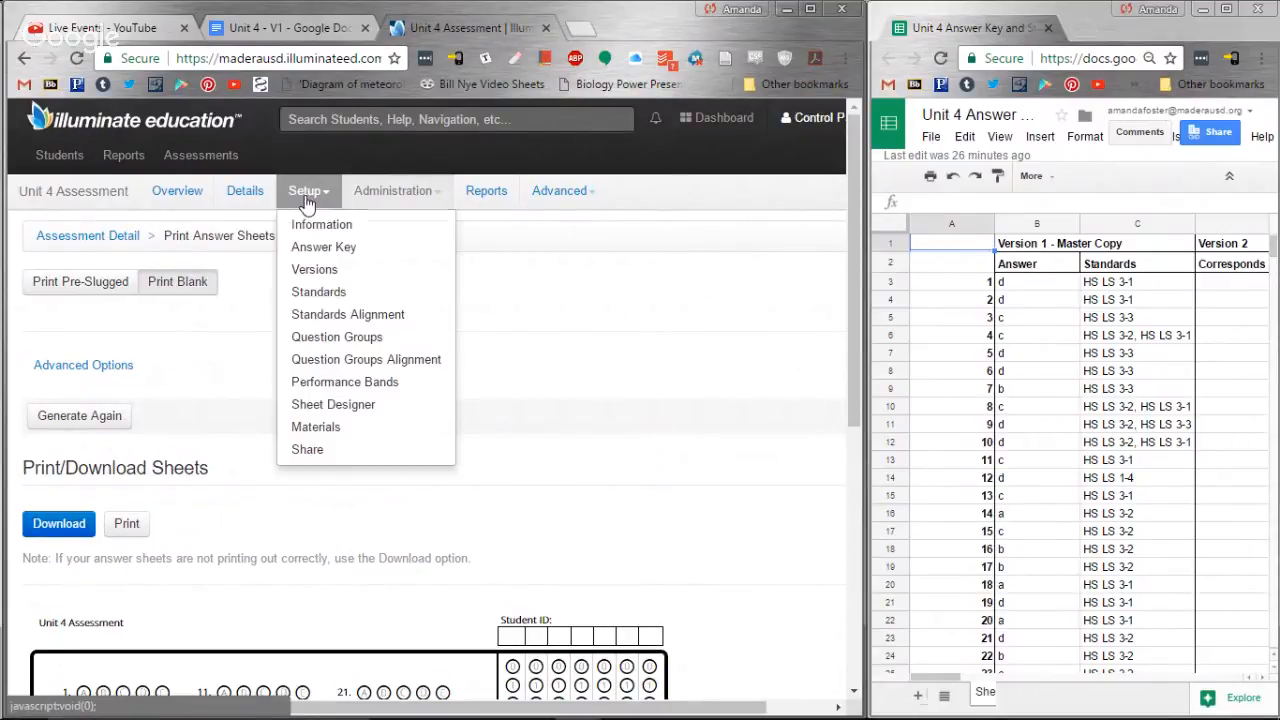
{"action": "left_click", "coordinate": [363, 200]}
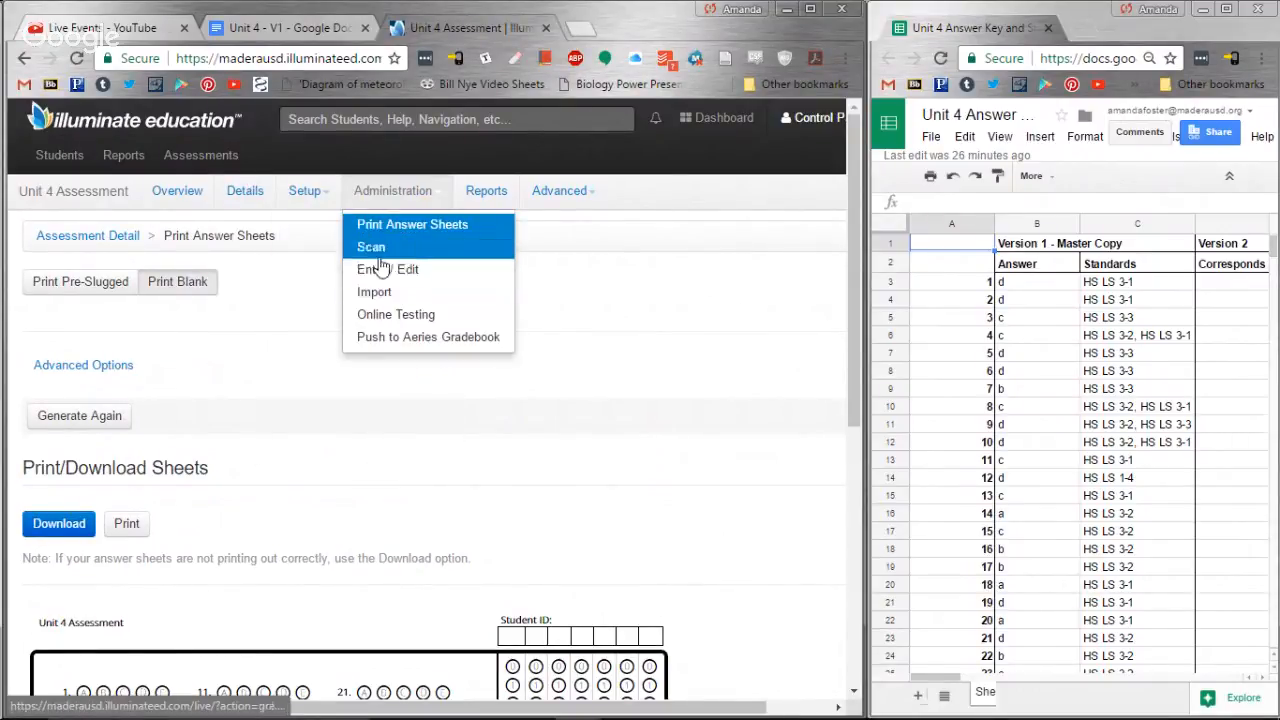
- Review the Unit 4 Assessment's uploaded materials and its answer key with the aligned standards
{"action": "left_click", "coordinate": [318, 200]}
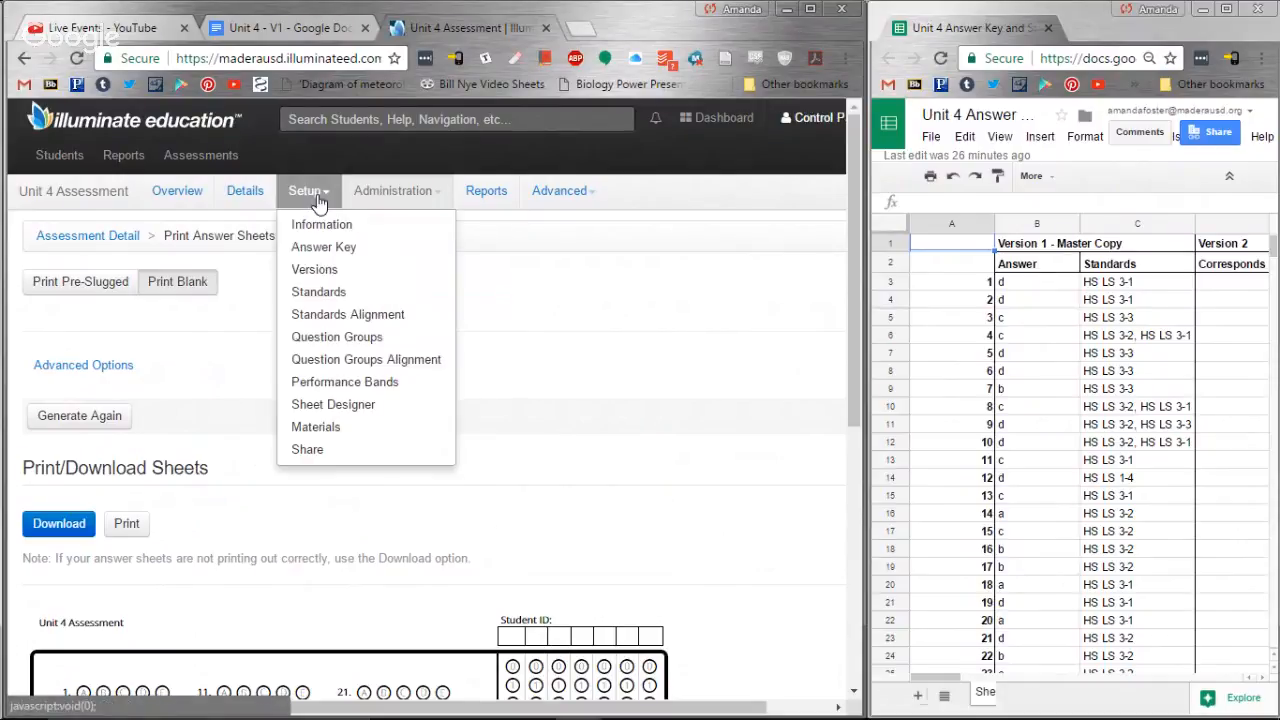
{"action": "left_click", "coordinate": [316, 428]}
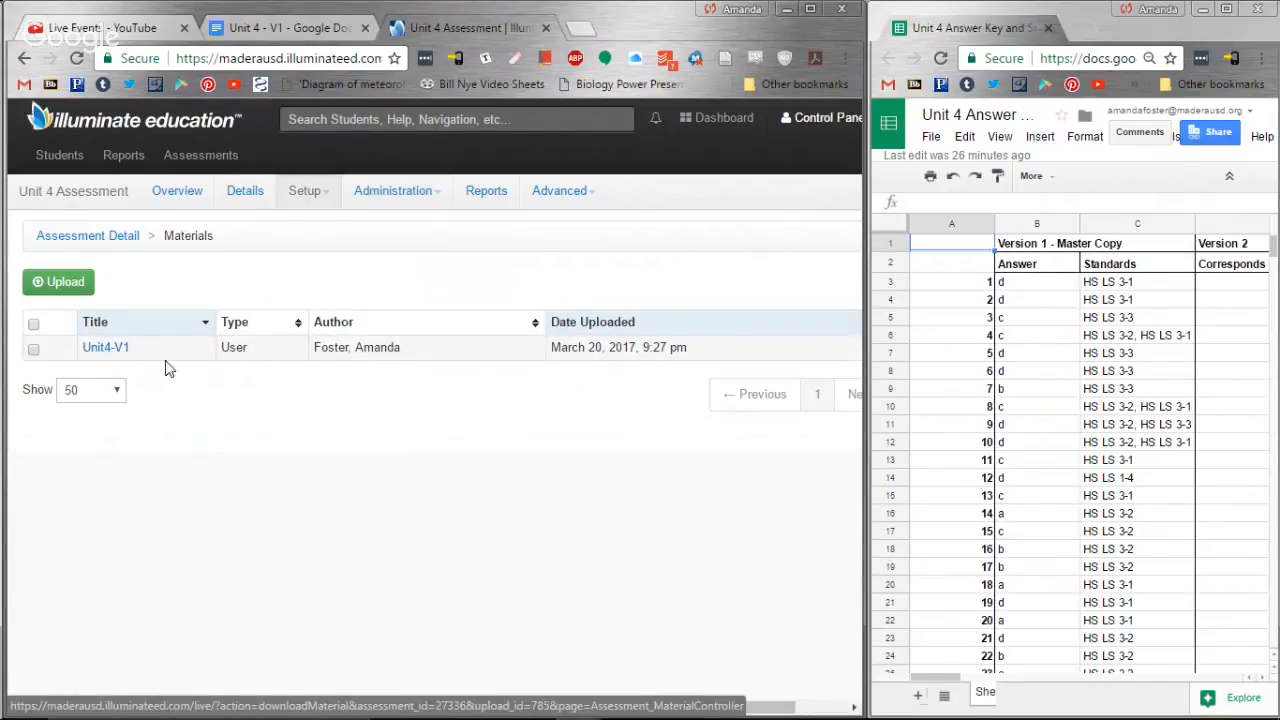
{"action": "left_click", "coordinate": [322, 200]}
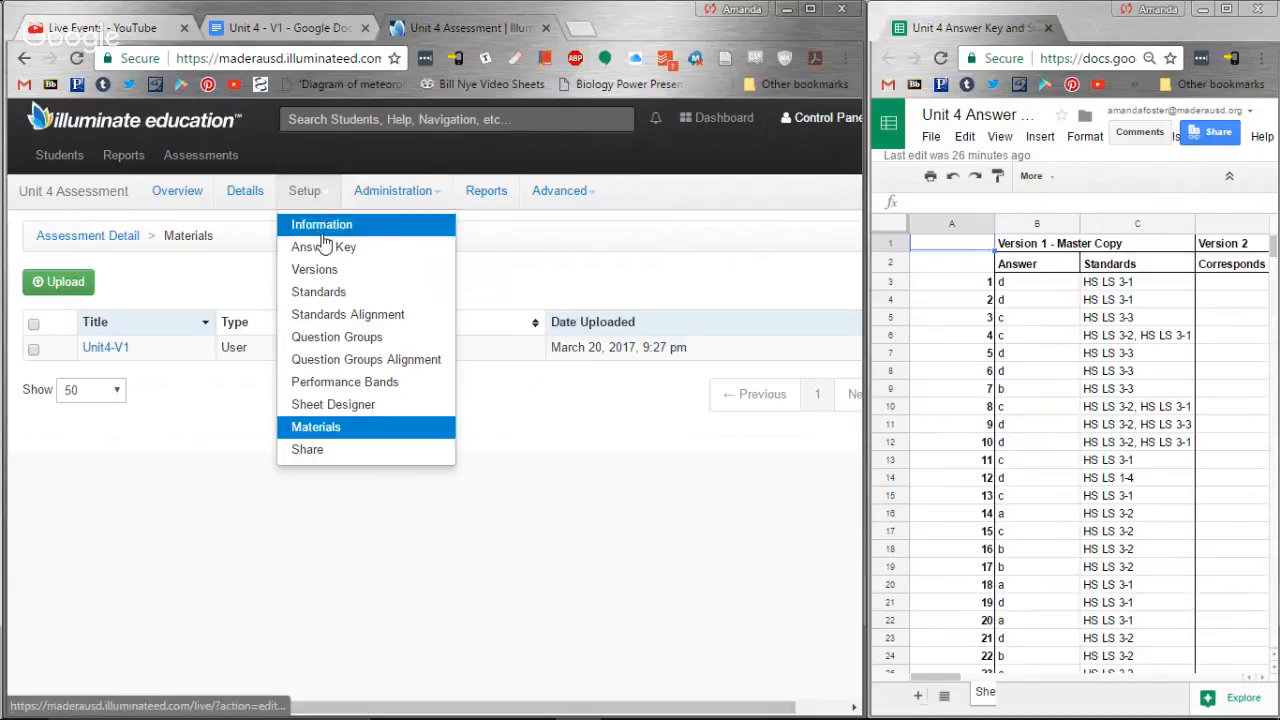
{"action": "left_click", "coordinate": [320, 243]}
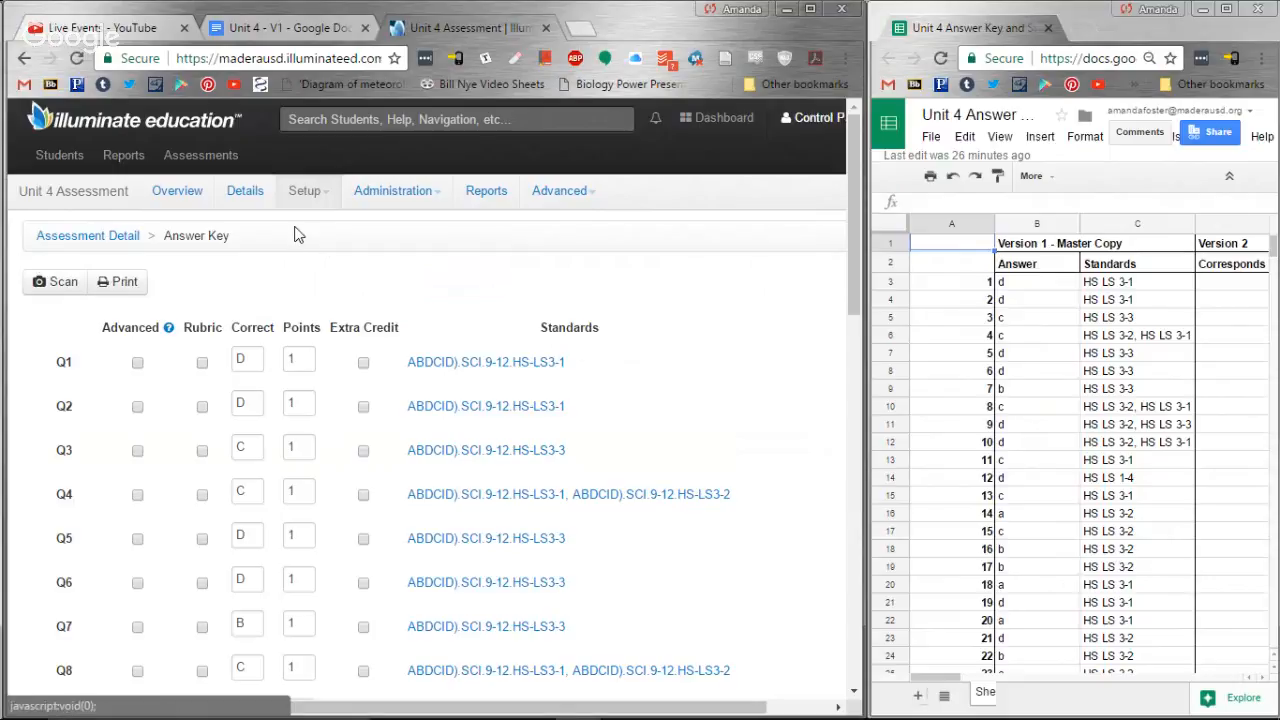
{"action": "left_click", "coordinate": [786, 12]}
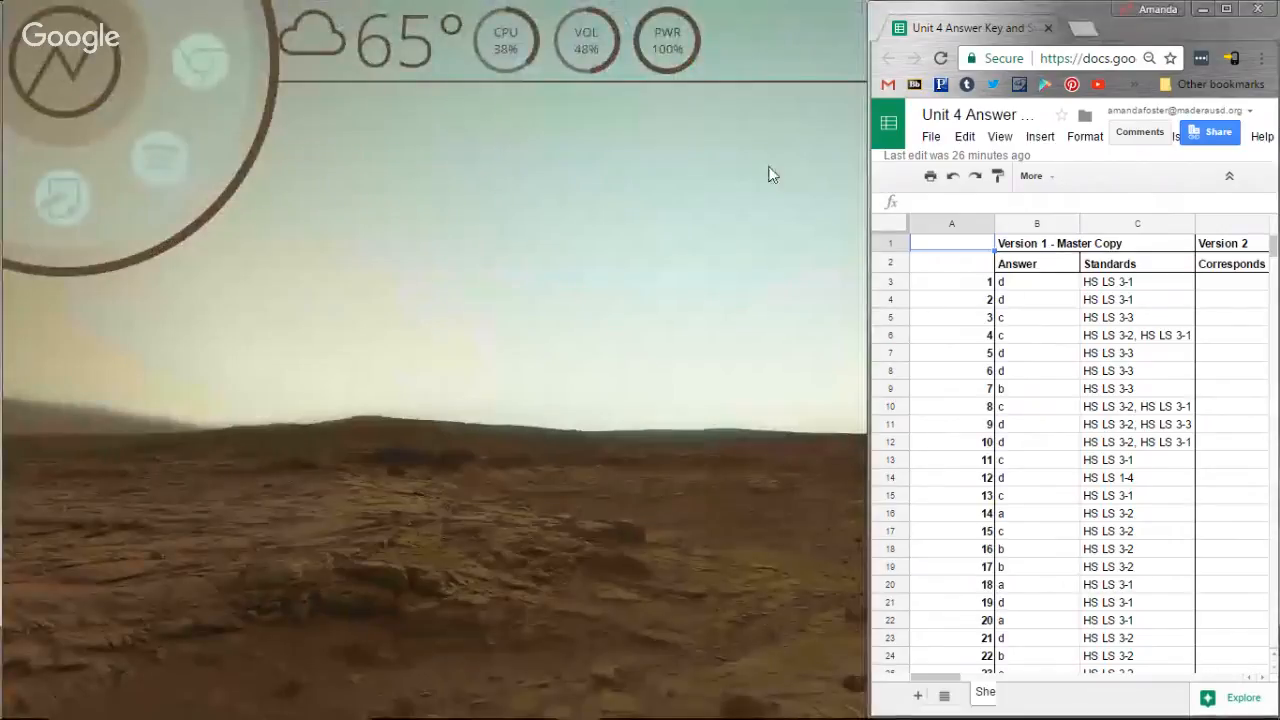
{"action": "left_click", "coordinate": [1204, 12]}
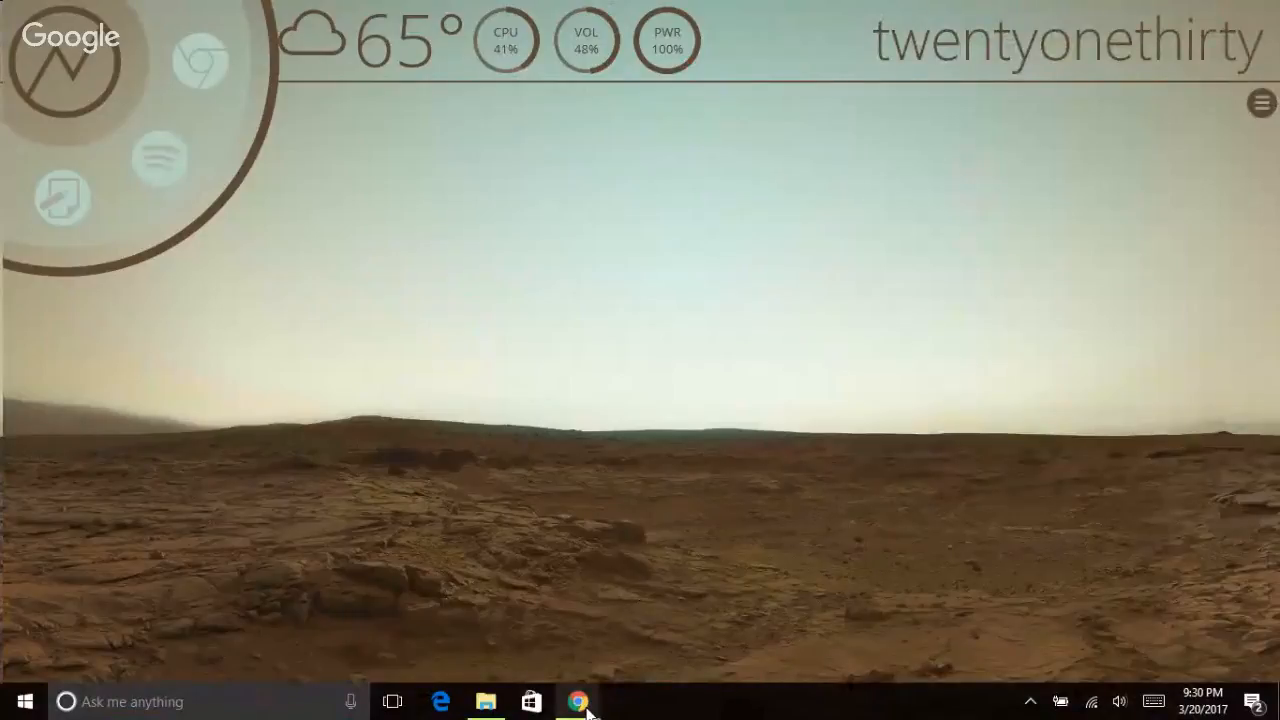
{"action": "mouse_move", "coordinate": [586, 708]}
{"action": "left_click", "coordinate": [590, 629]}
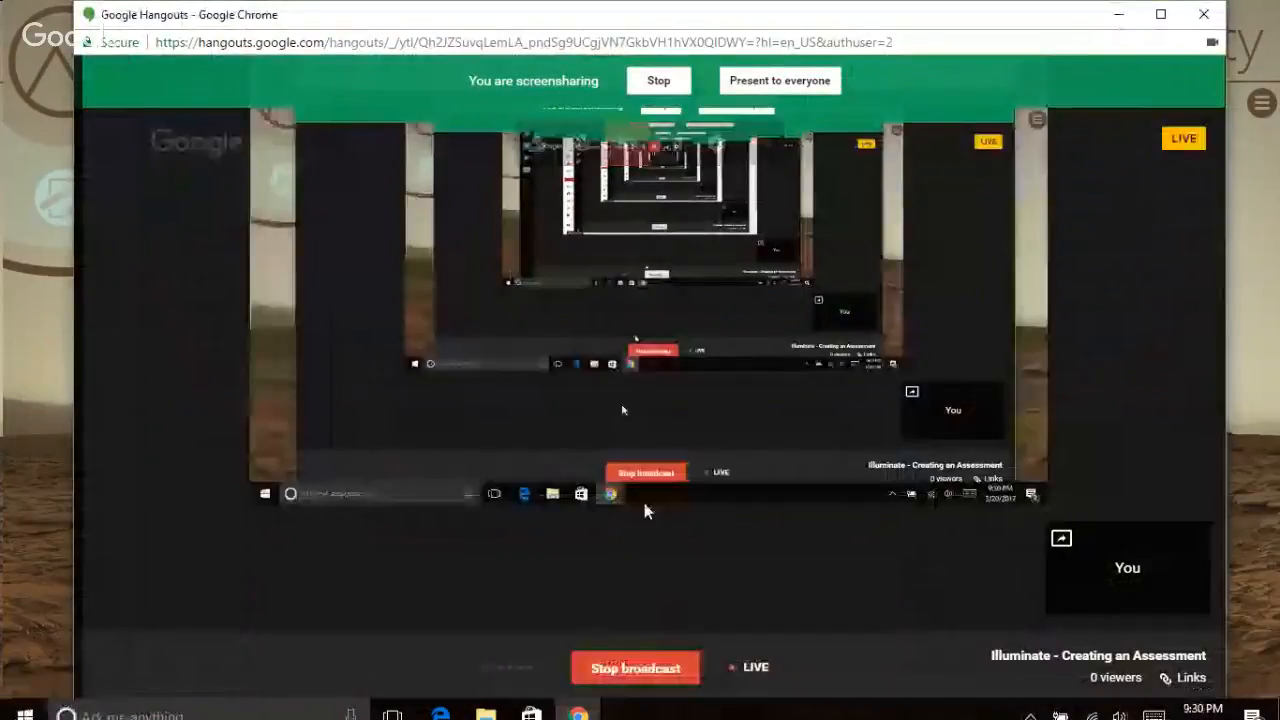